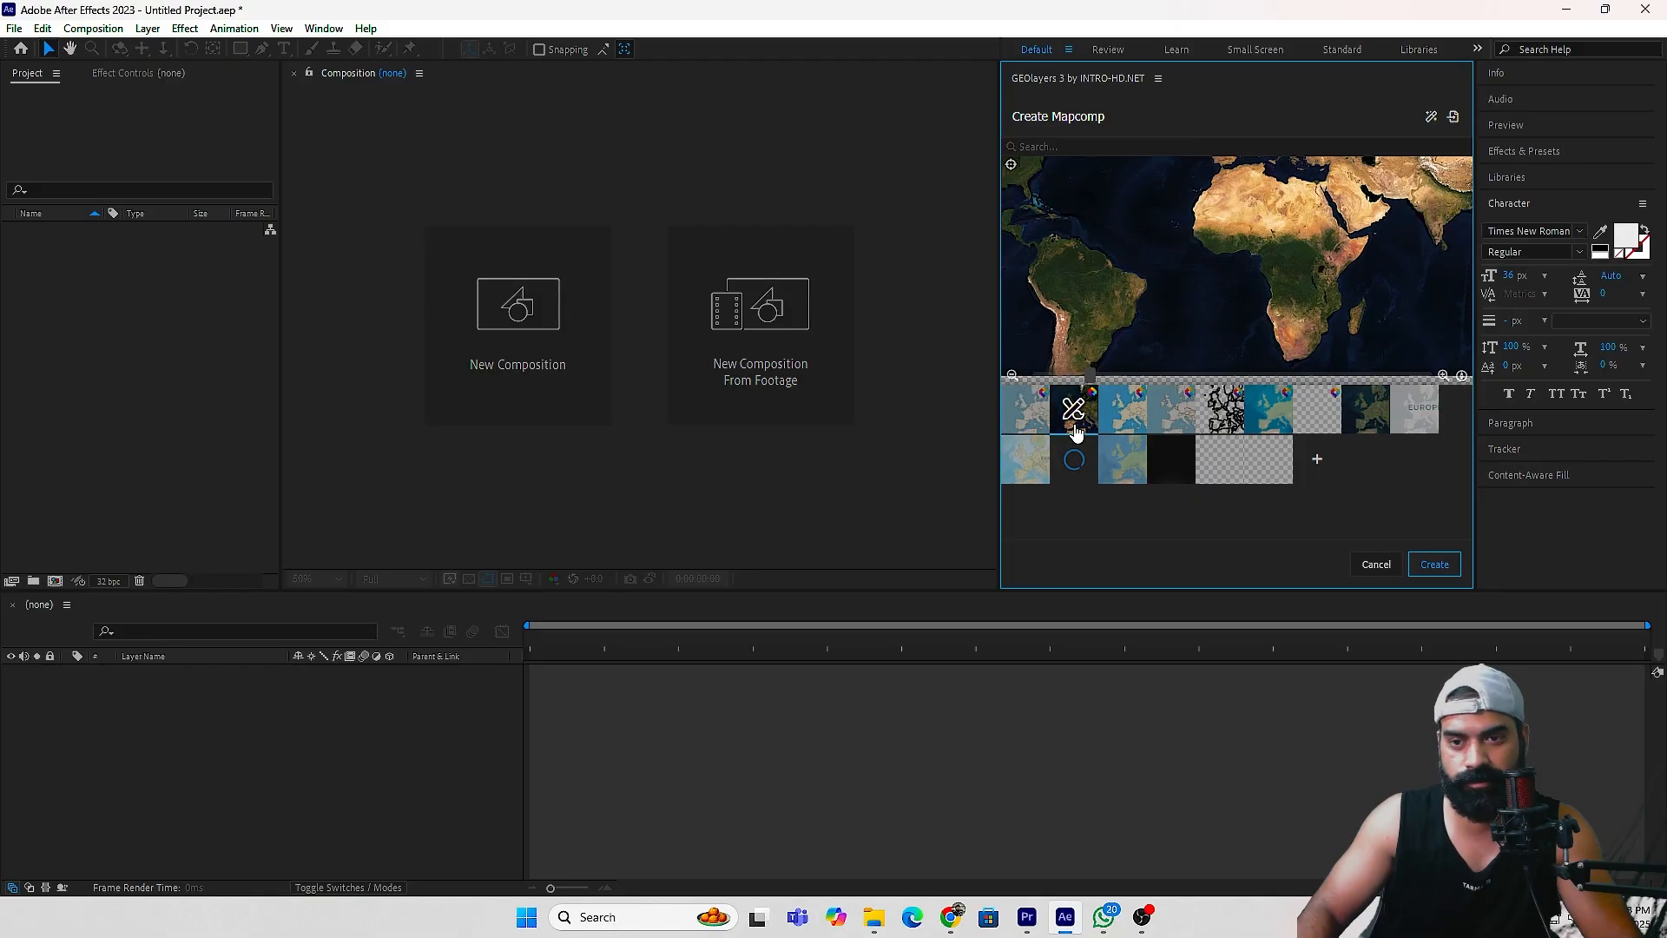
Create the mapcomp with the selected satellite style, then find Germany as a sovereign country and add it to the feature browser.
{"action": "left_click", "coordinate": [1442, 573]}
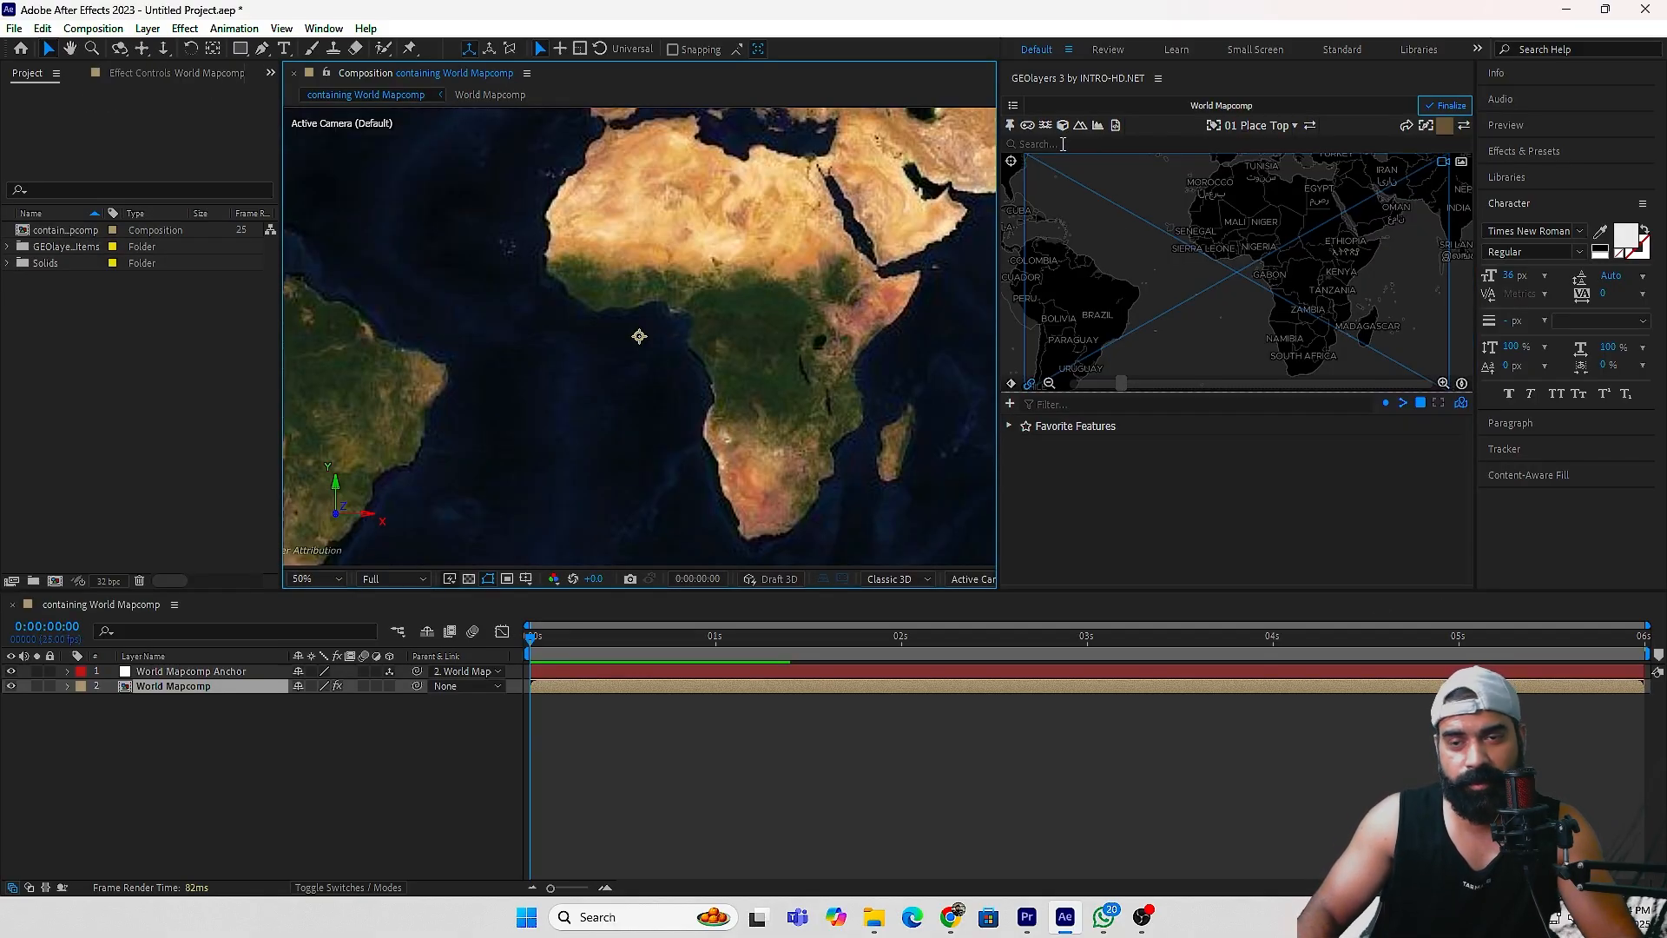
{"action": "left_click", "coordinate": [1063, 144]}
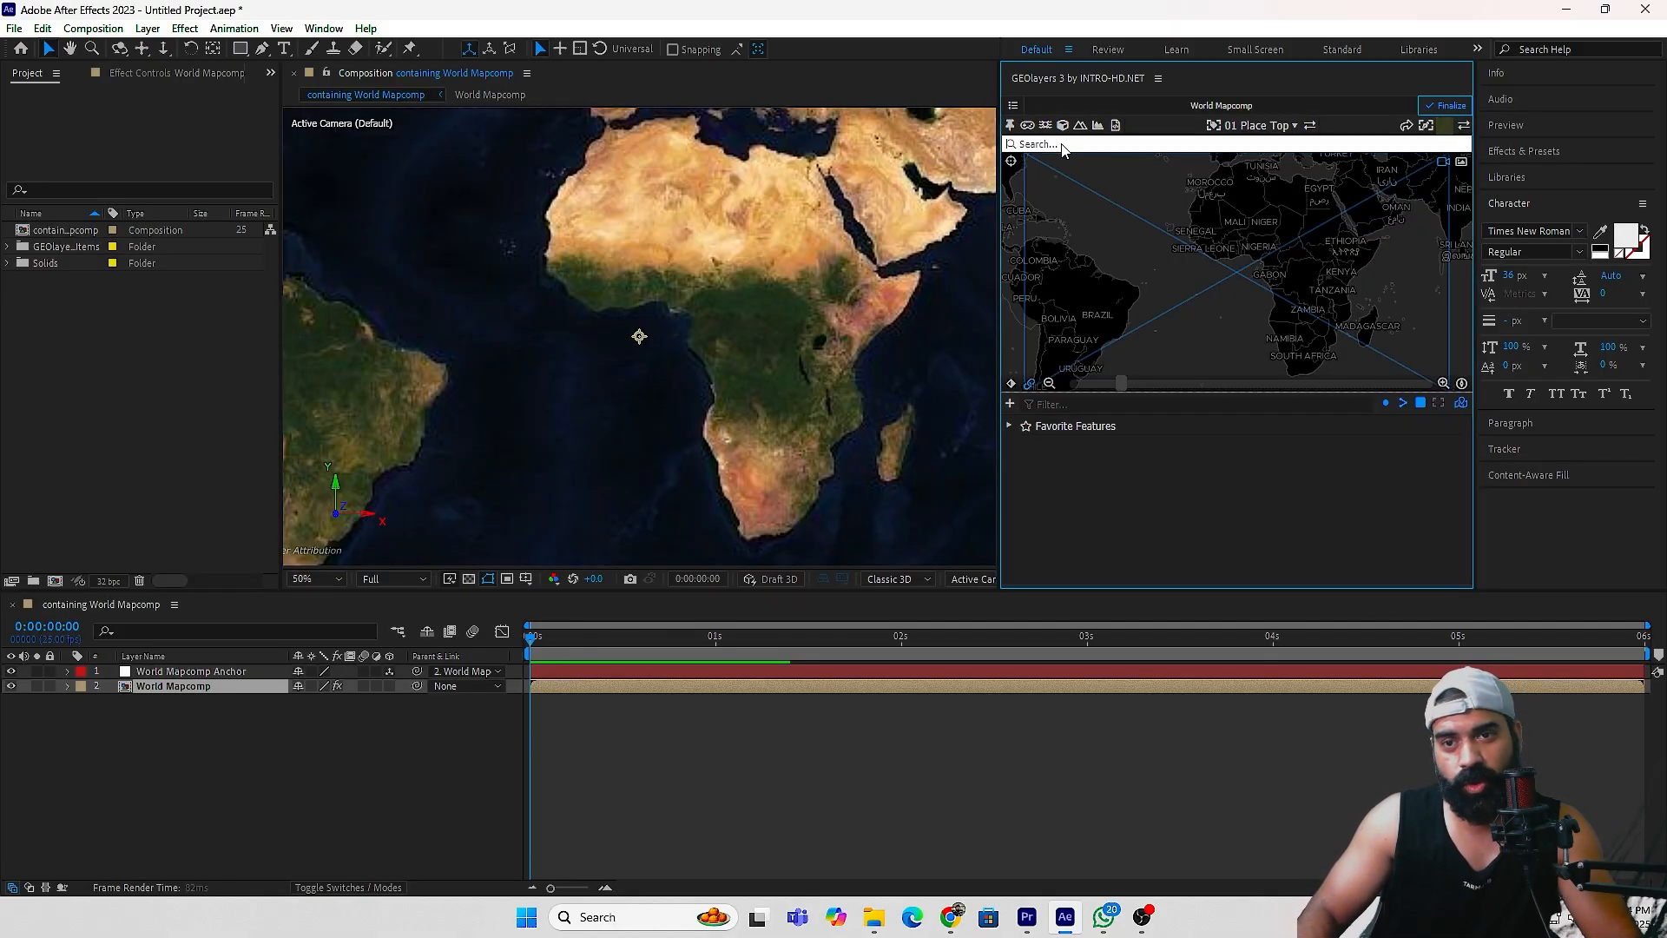
{"action": "type", "text": "germany"}
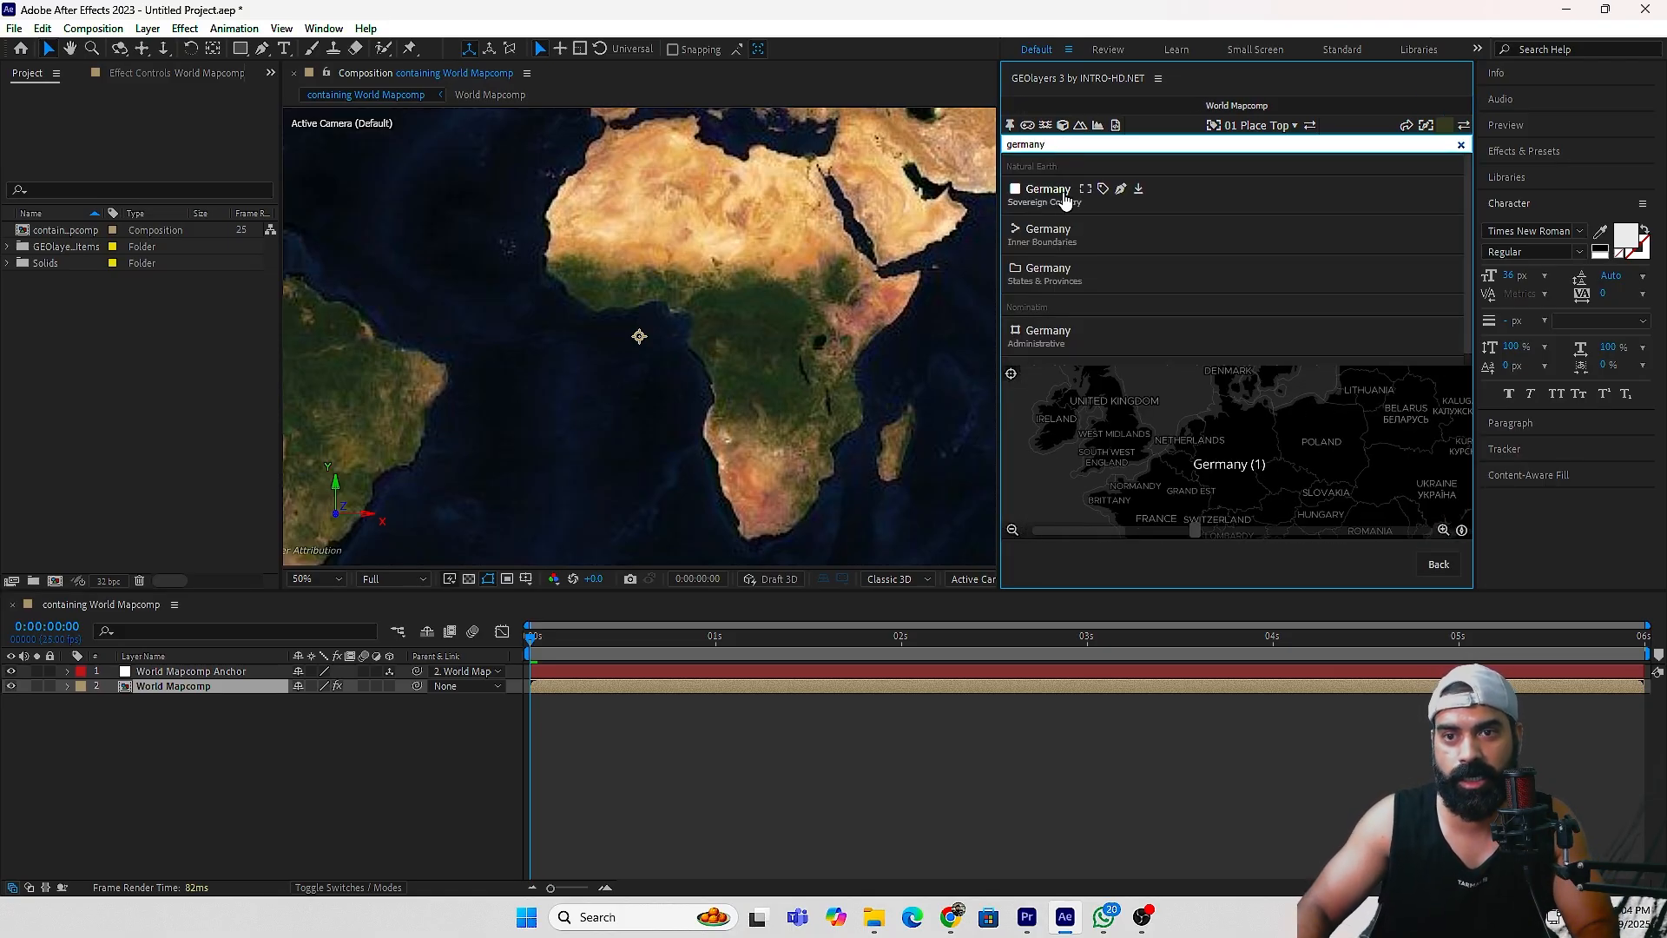
{"action": "mouse_move", "coordinate": [1068, 193]}
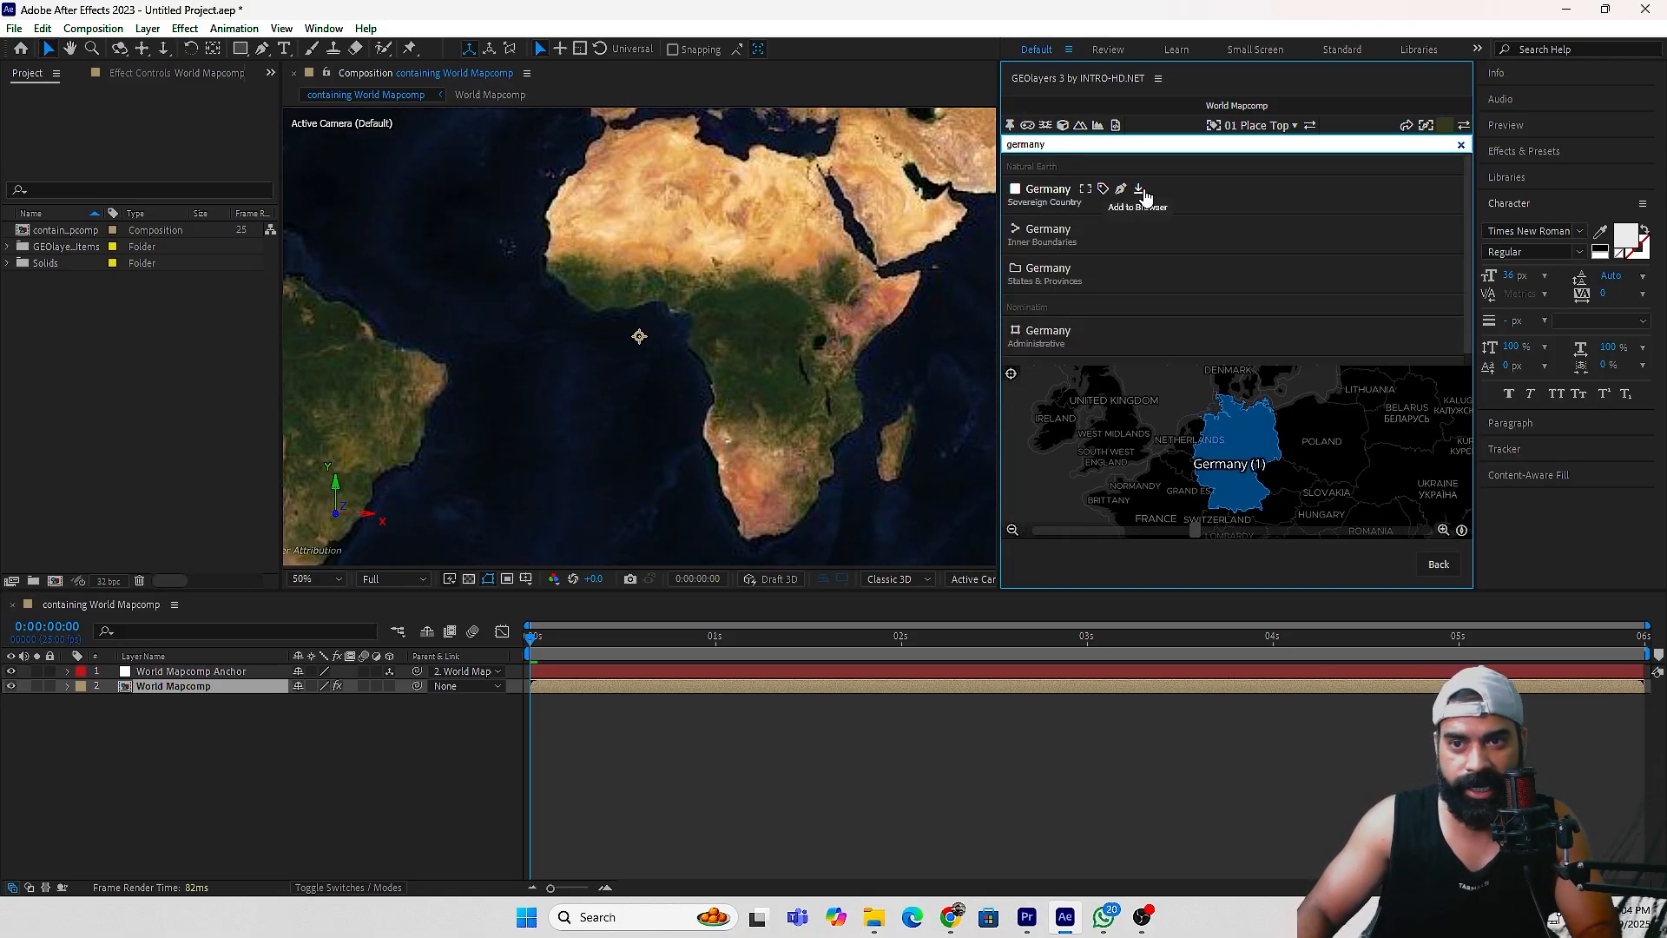
{"action": "left_click", "coordinate": [1139, 191]}
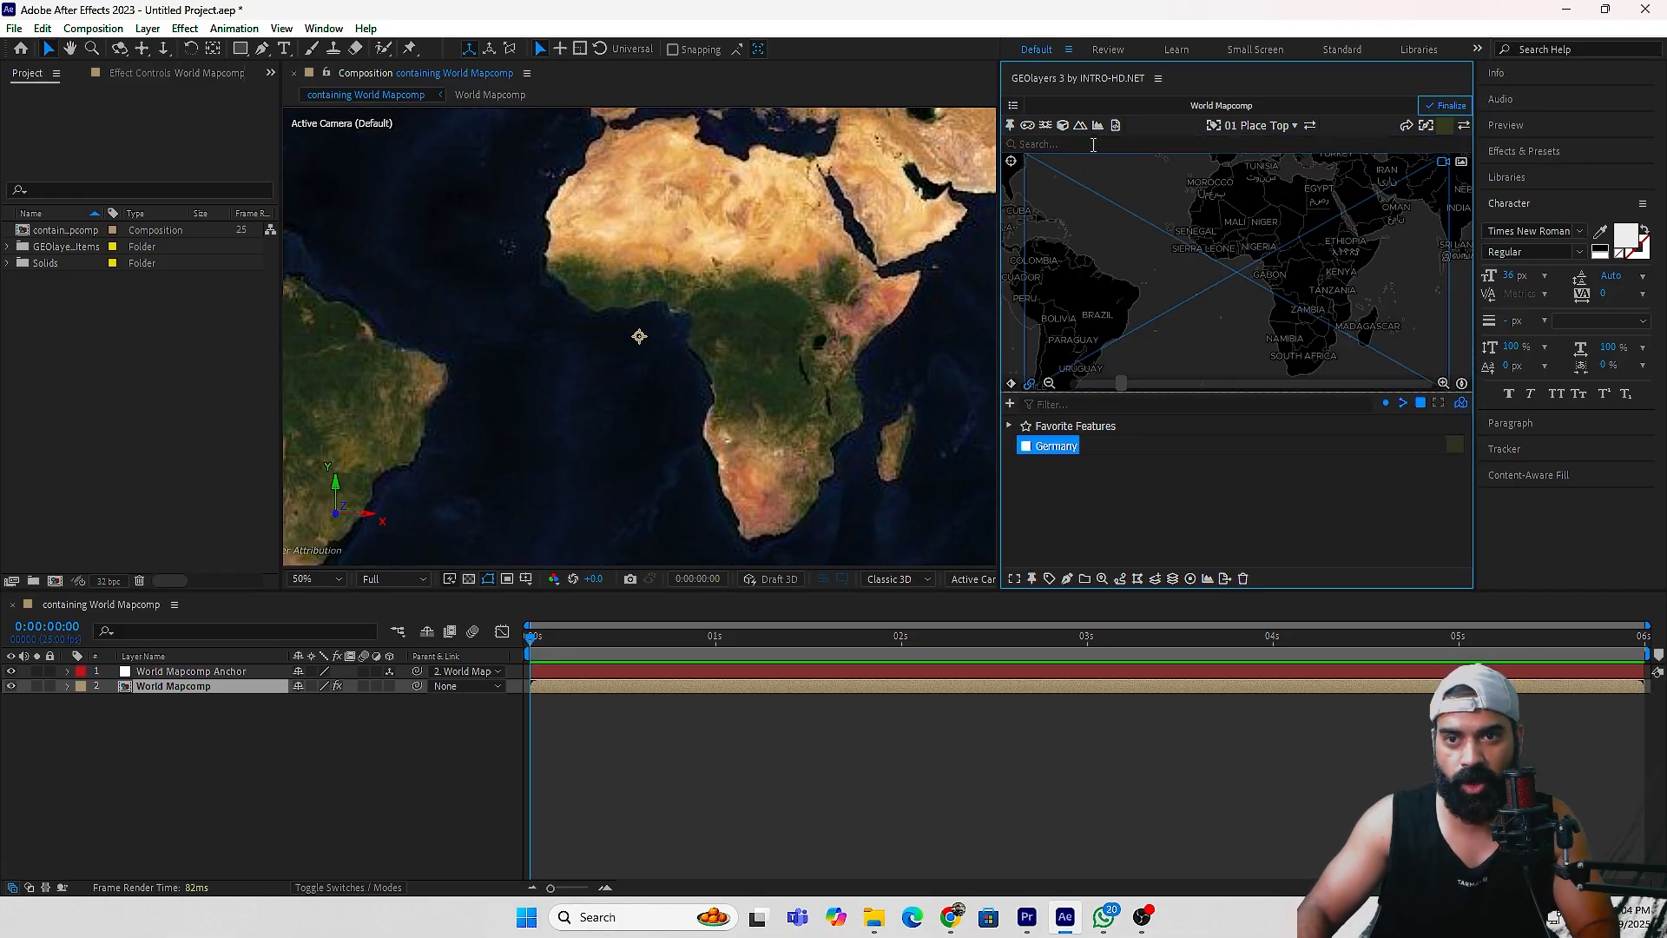
Search for Poland and add the country to the feature browser.
{"action": "left_click", "coordinate": [1092, 144]}
{"action": "type", "text": "pdland"}
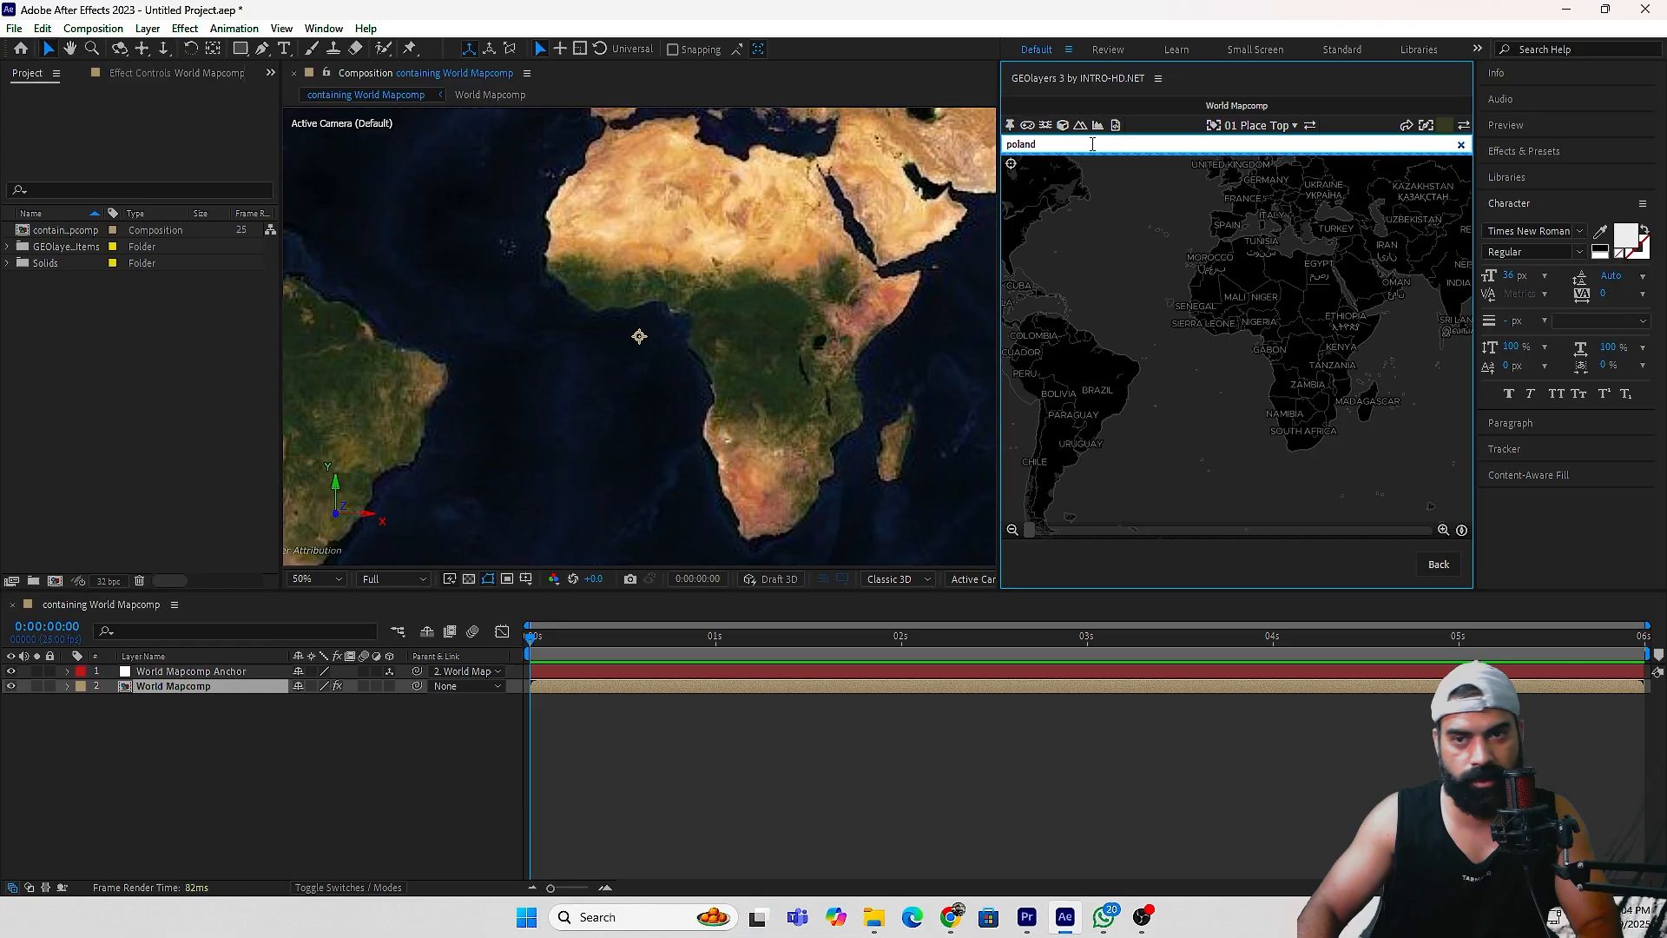
{"action": "left_click", "coordinate": [1127, 191]}
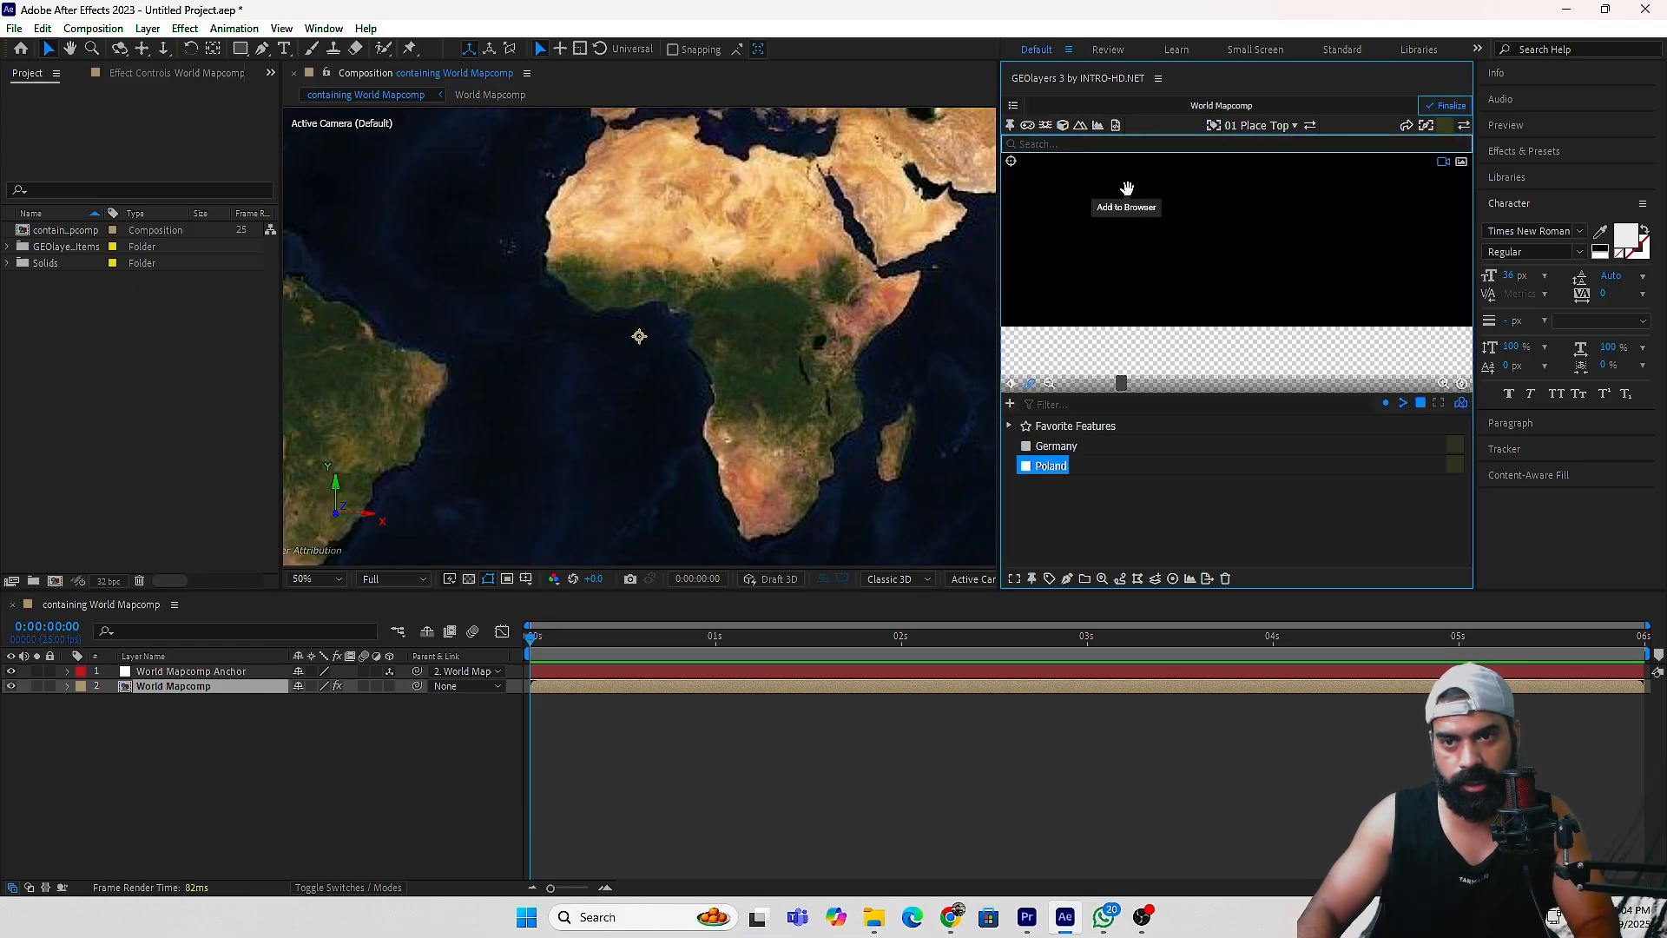
Frame the mapcomp view on central Europe so that both Germany and Poland lie within it.
{"action": "left_click", "coordinate": [1056, 445]}
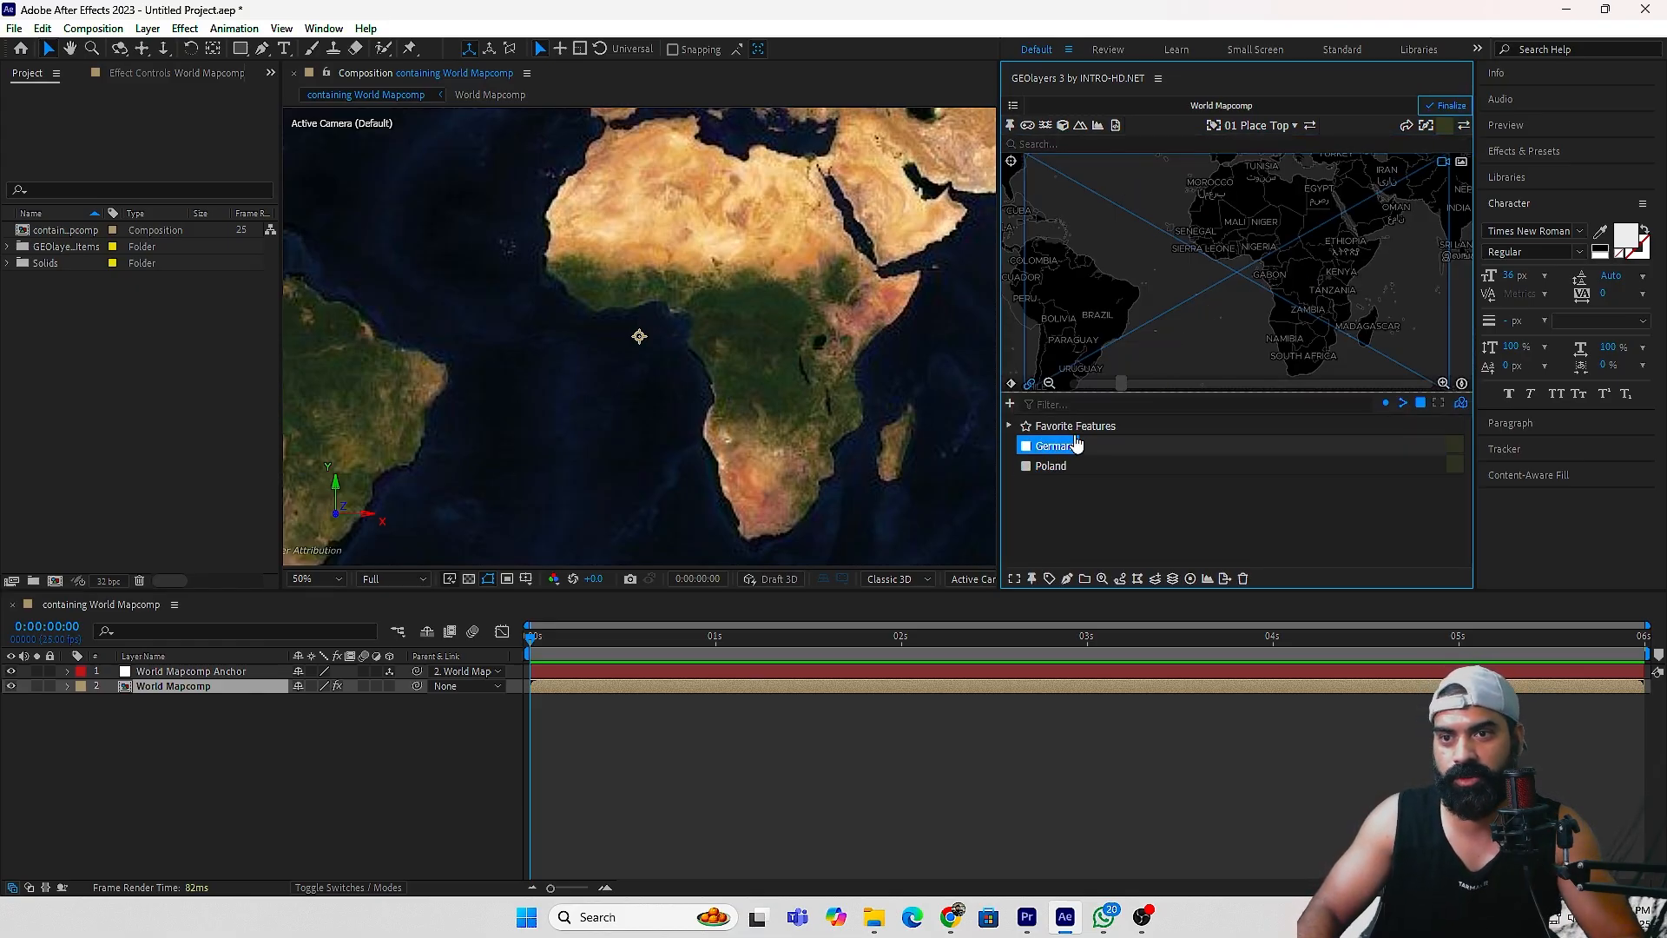
{"action": "left_click_drag", "start_coordinate": [1269, 249], "coordinate": [1241, 313]}
{"action": "scroll", "coordinate": [1142, 293], "scroll_direction": "up", "scroll_amount": 5}
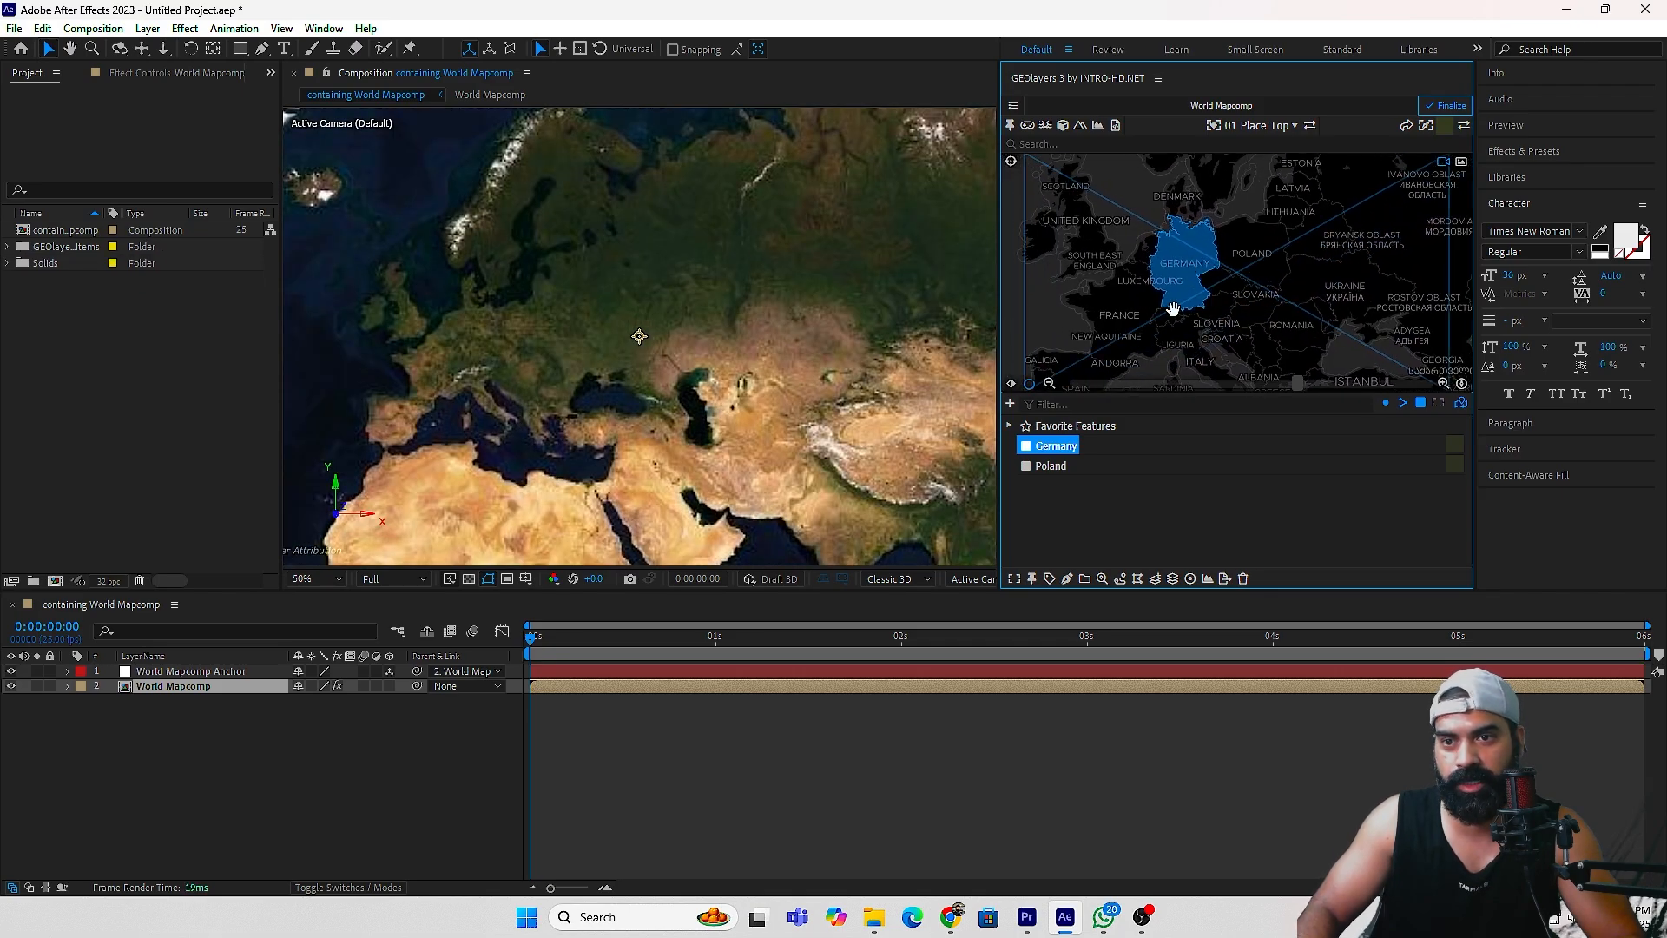
{"action": "left_click", "coordinate": [1057, 467]}
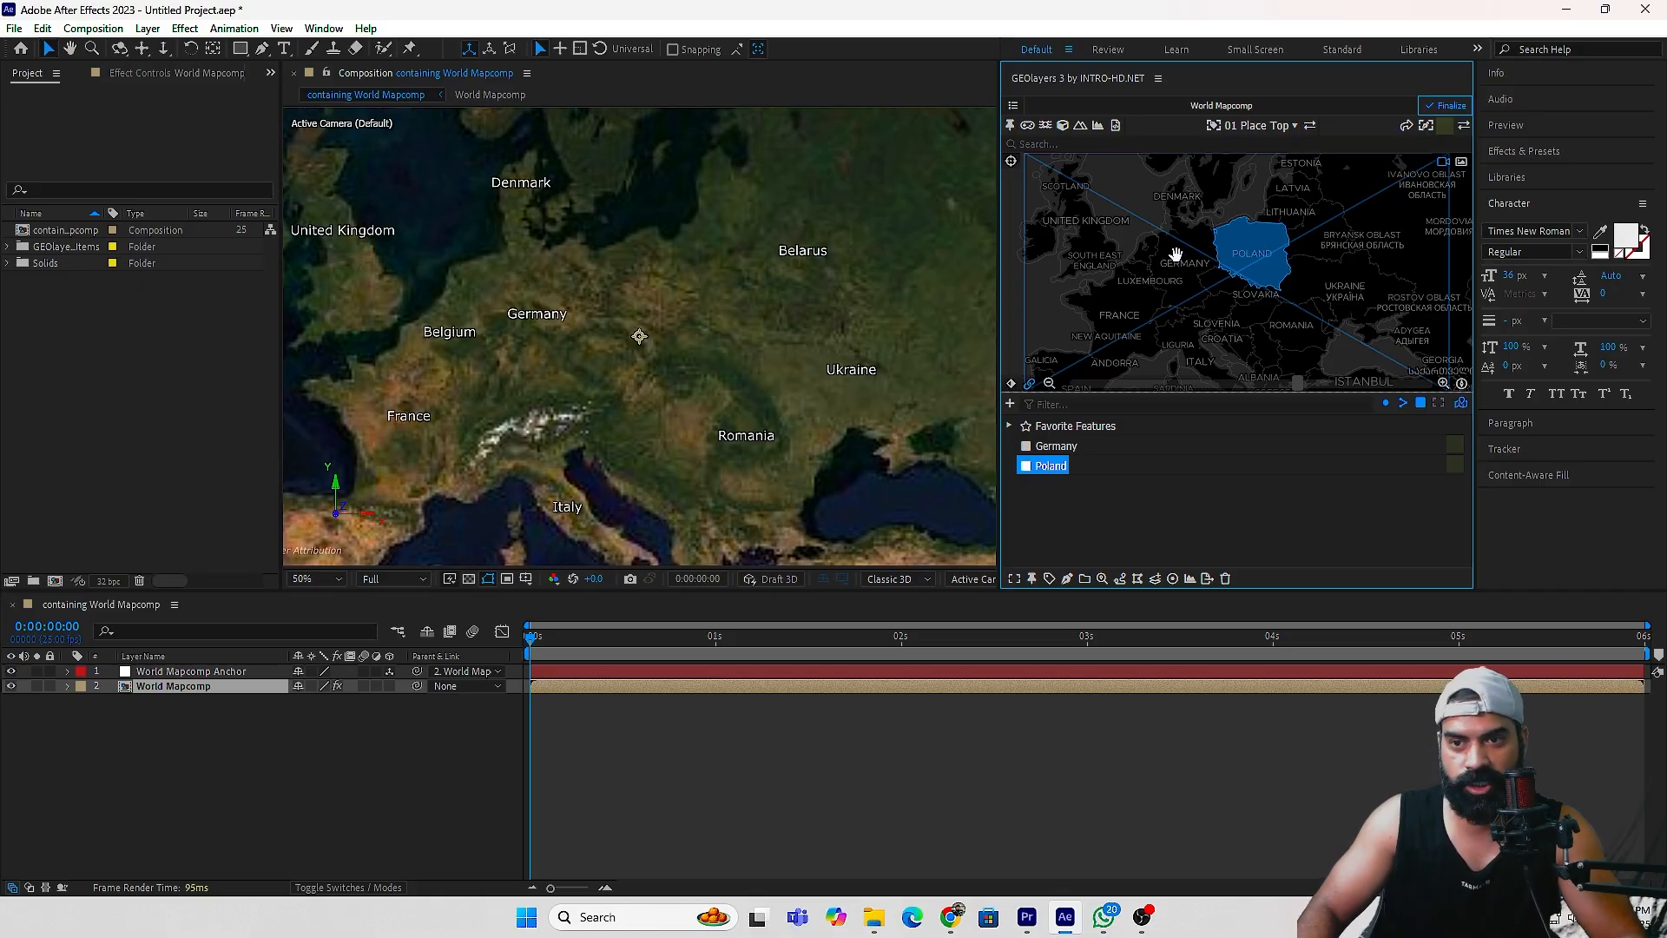
Merge the Germany and Poland features into one and select the merged feature.
{"action": "left_click", "coordinate": [1059, 449]}
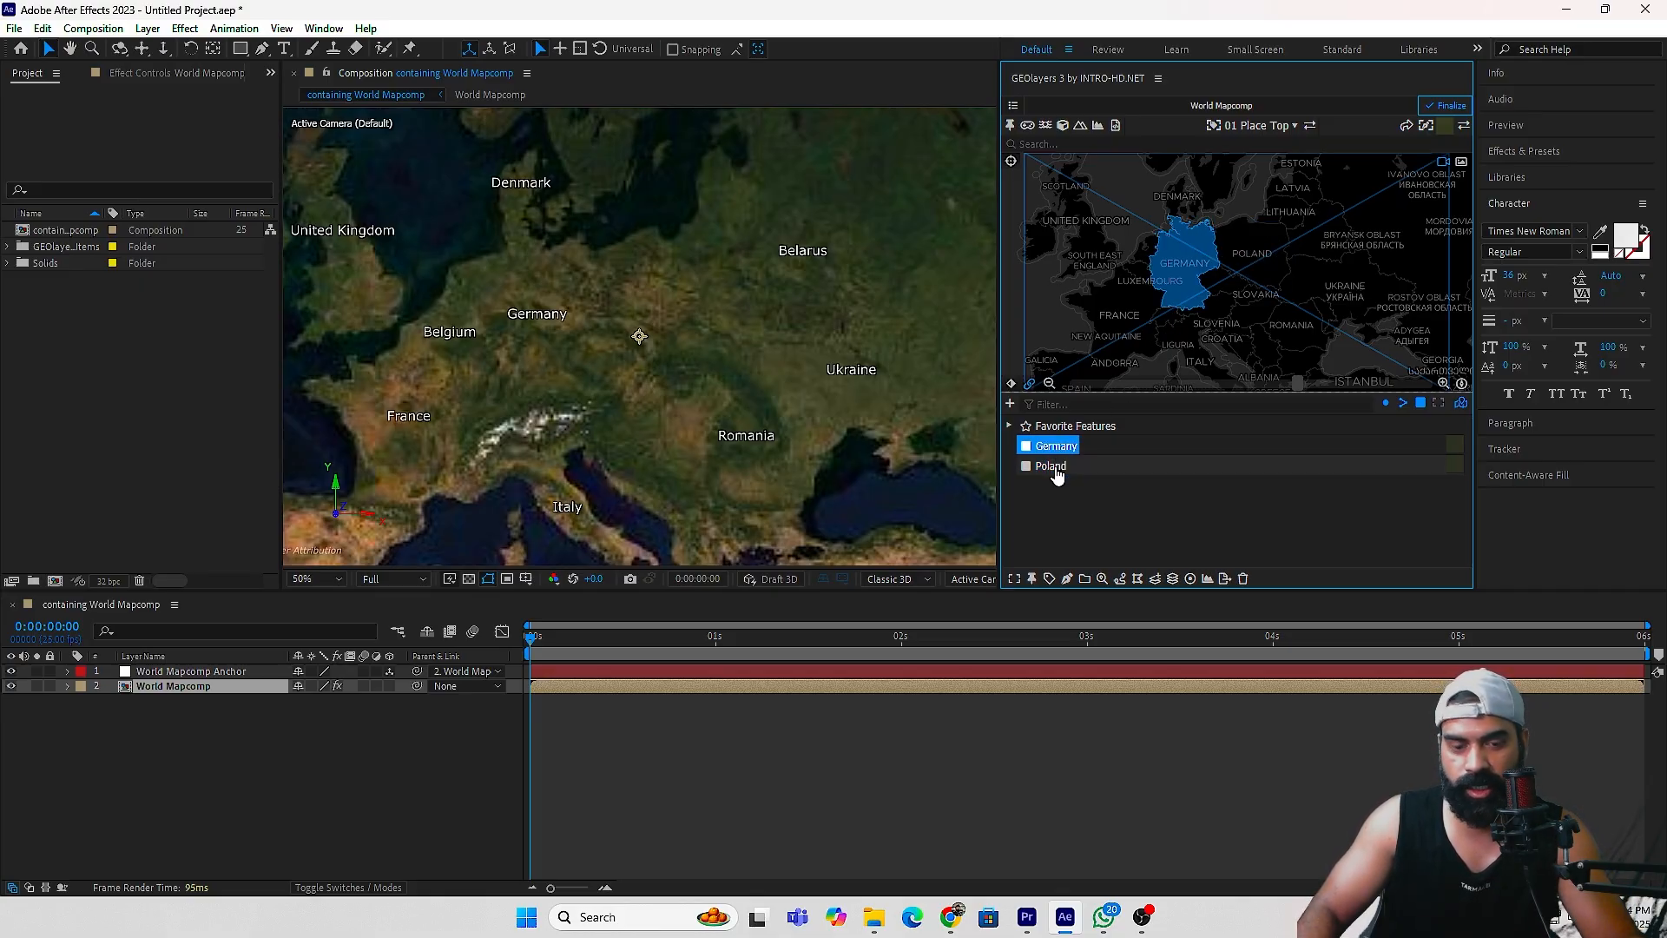
{"action": "left_click", "coordinate": [1051, 467], "text": "ctrl"}
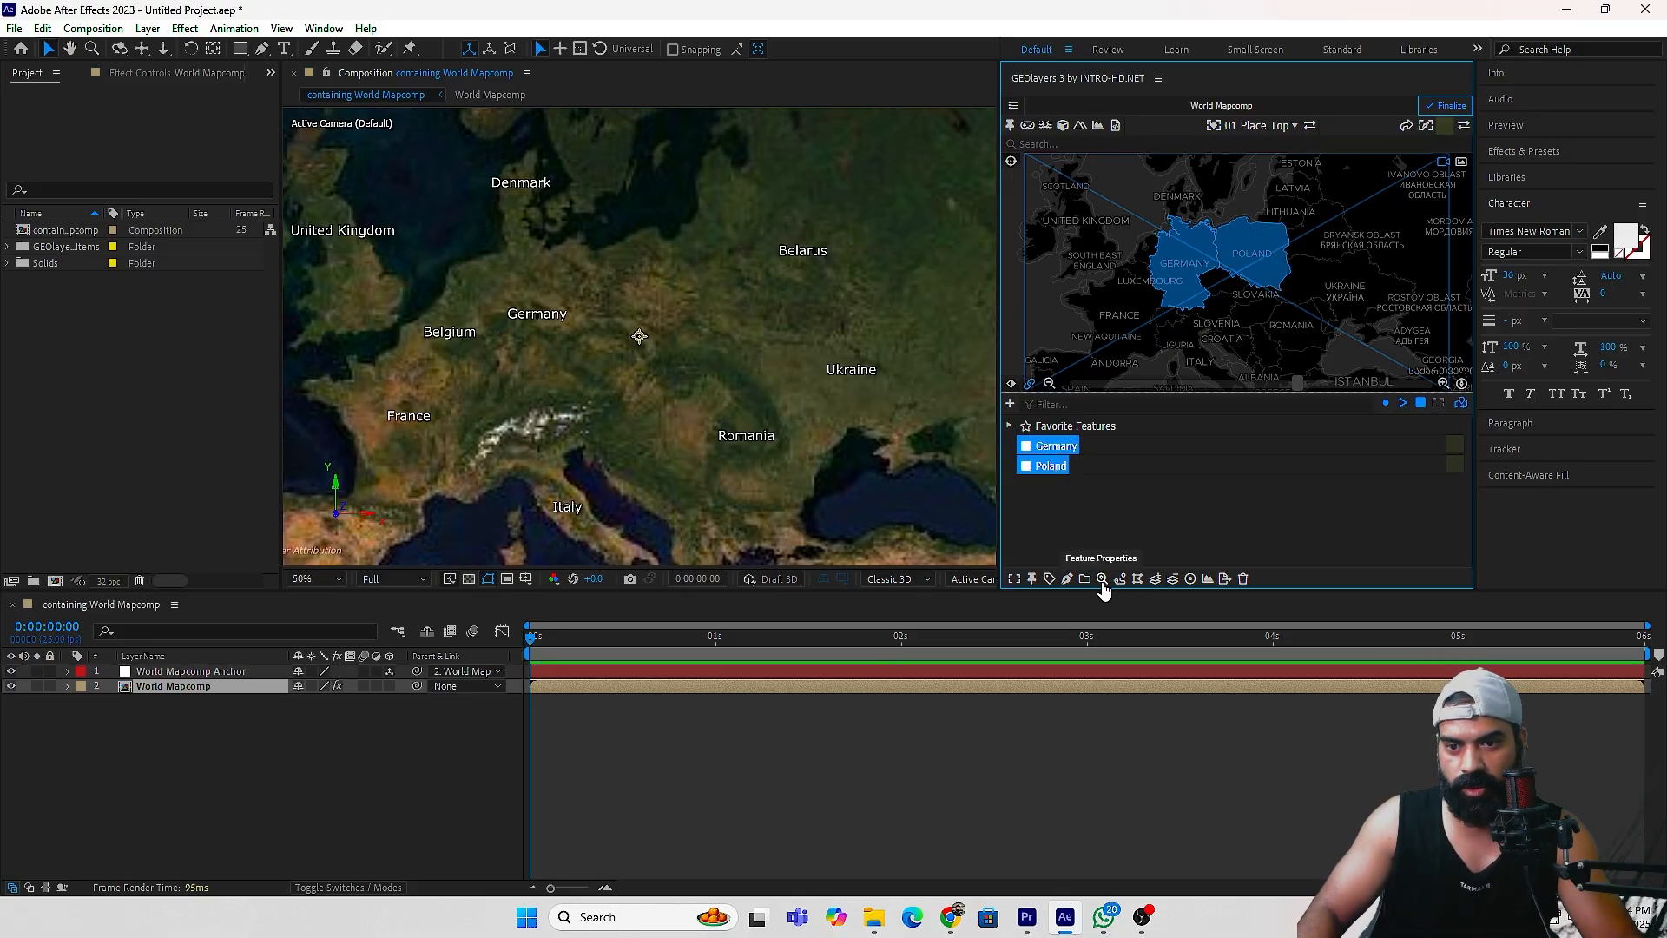
{"action": "left_click", "coordinate": [1154, 580]}
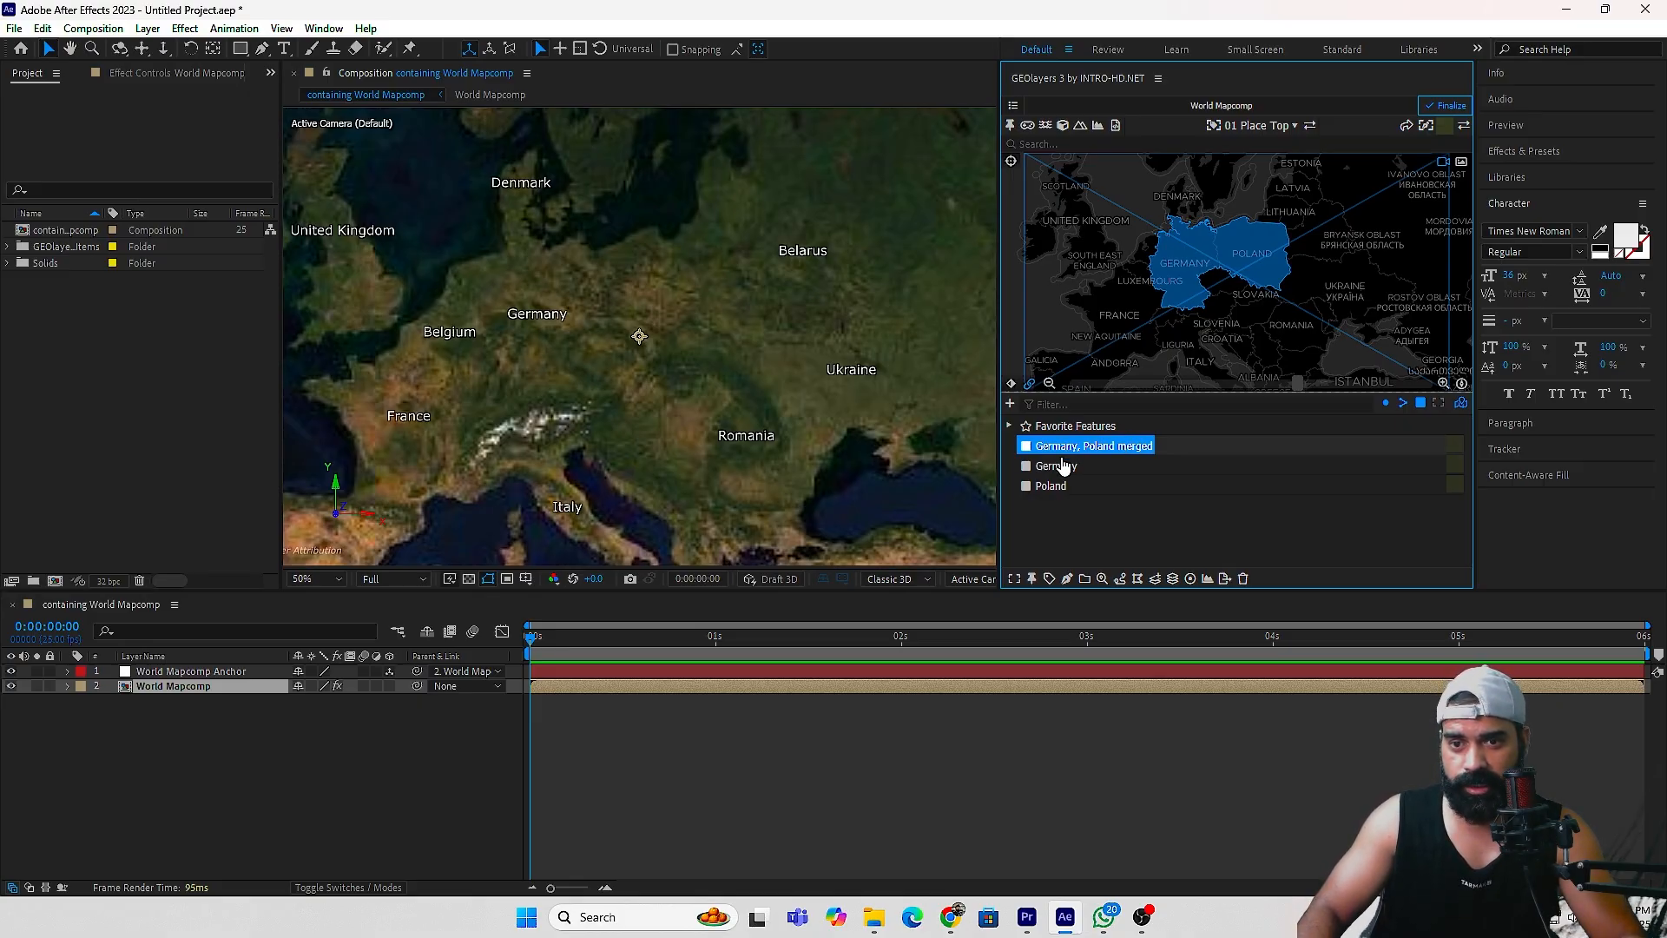
{"action": "left_click", "coordinate": [1065, 467]}
{"action": "left_click", "coordinate": [1098, 446]}
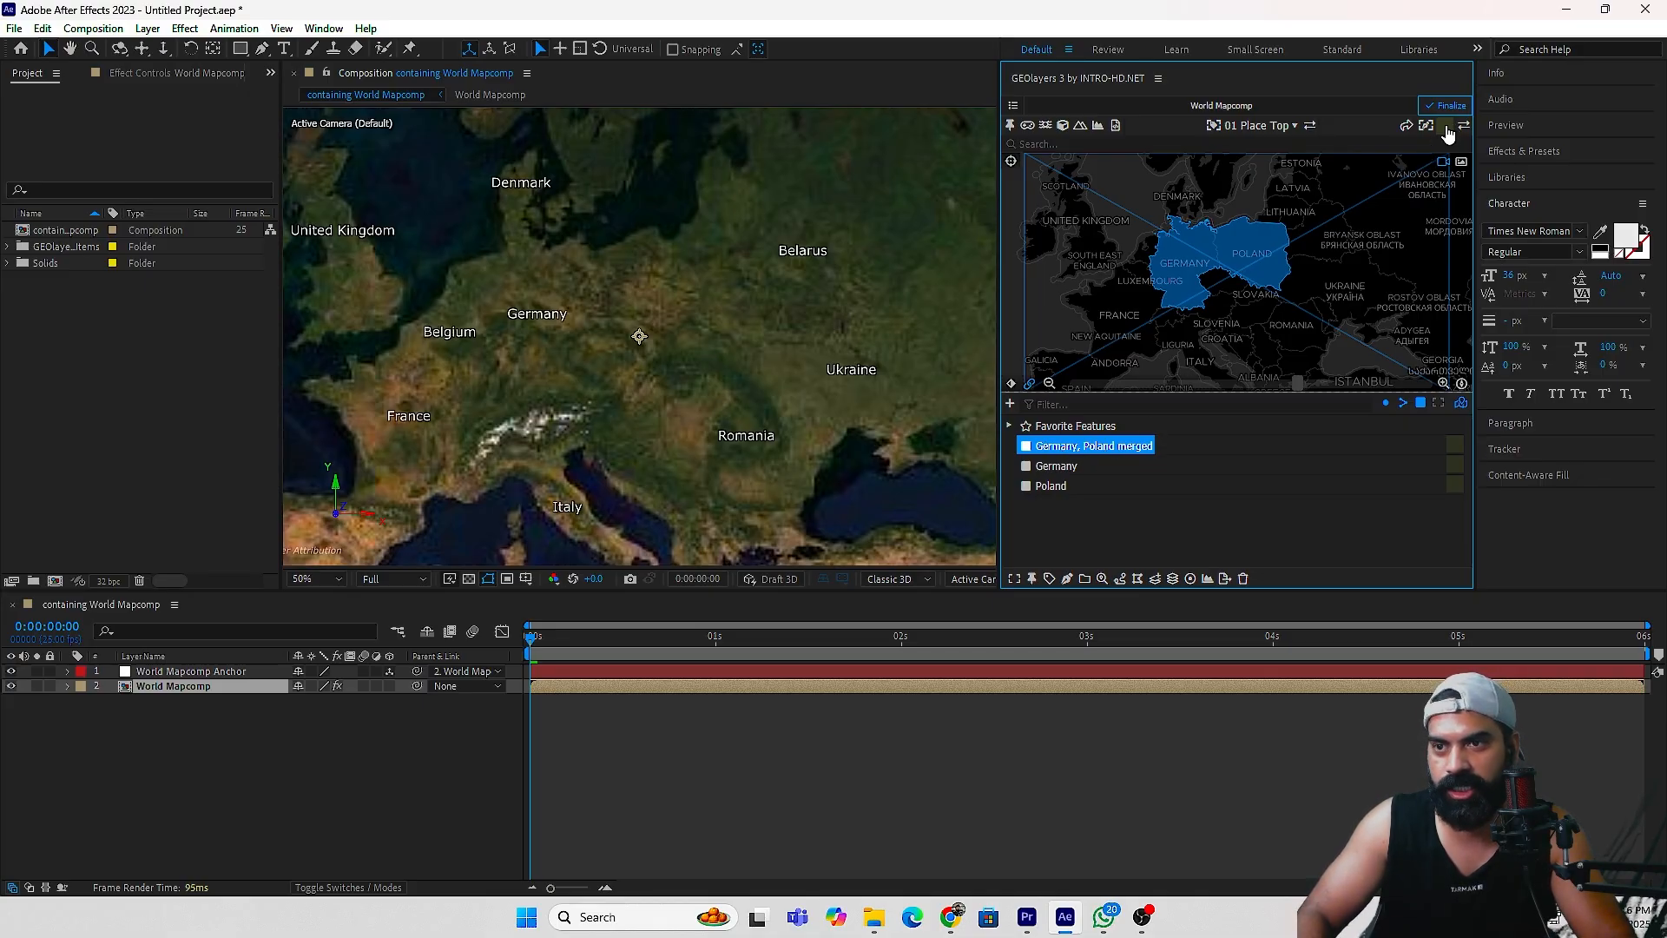
Change the fill colour of the DarkMuted shape layer style to red #ff0000 and apply it.
{"action": "left_click", "coordinate": [1446, 128]}
{"action": "left_click", "coordinate": [1292, 285]}
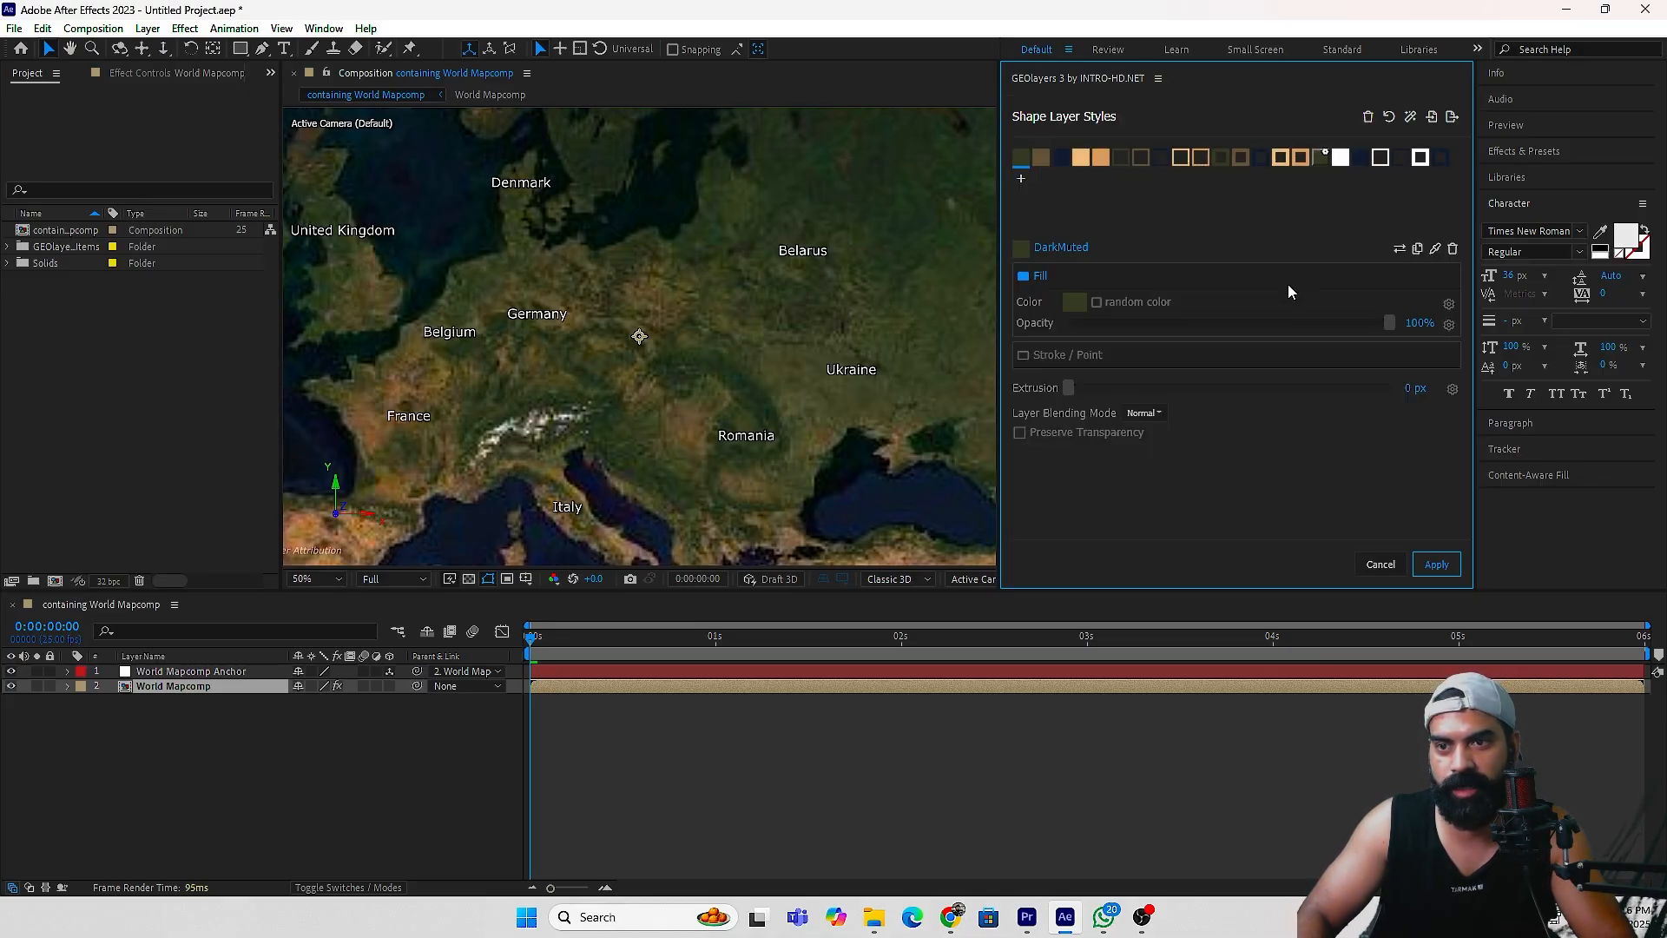
{"action": "left_click", "coordinate": [1077, 311]}
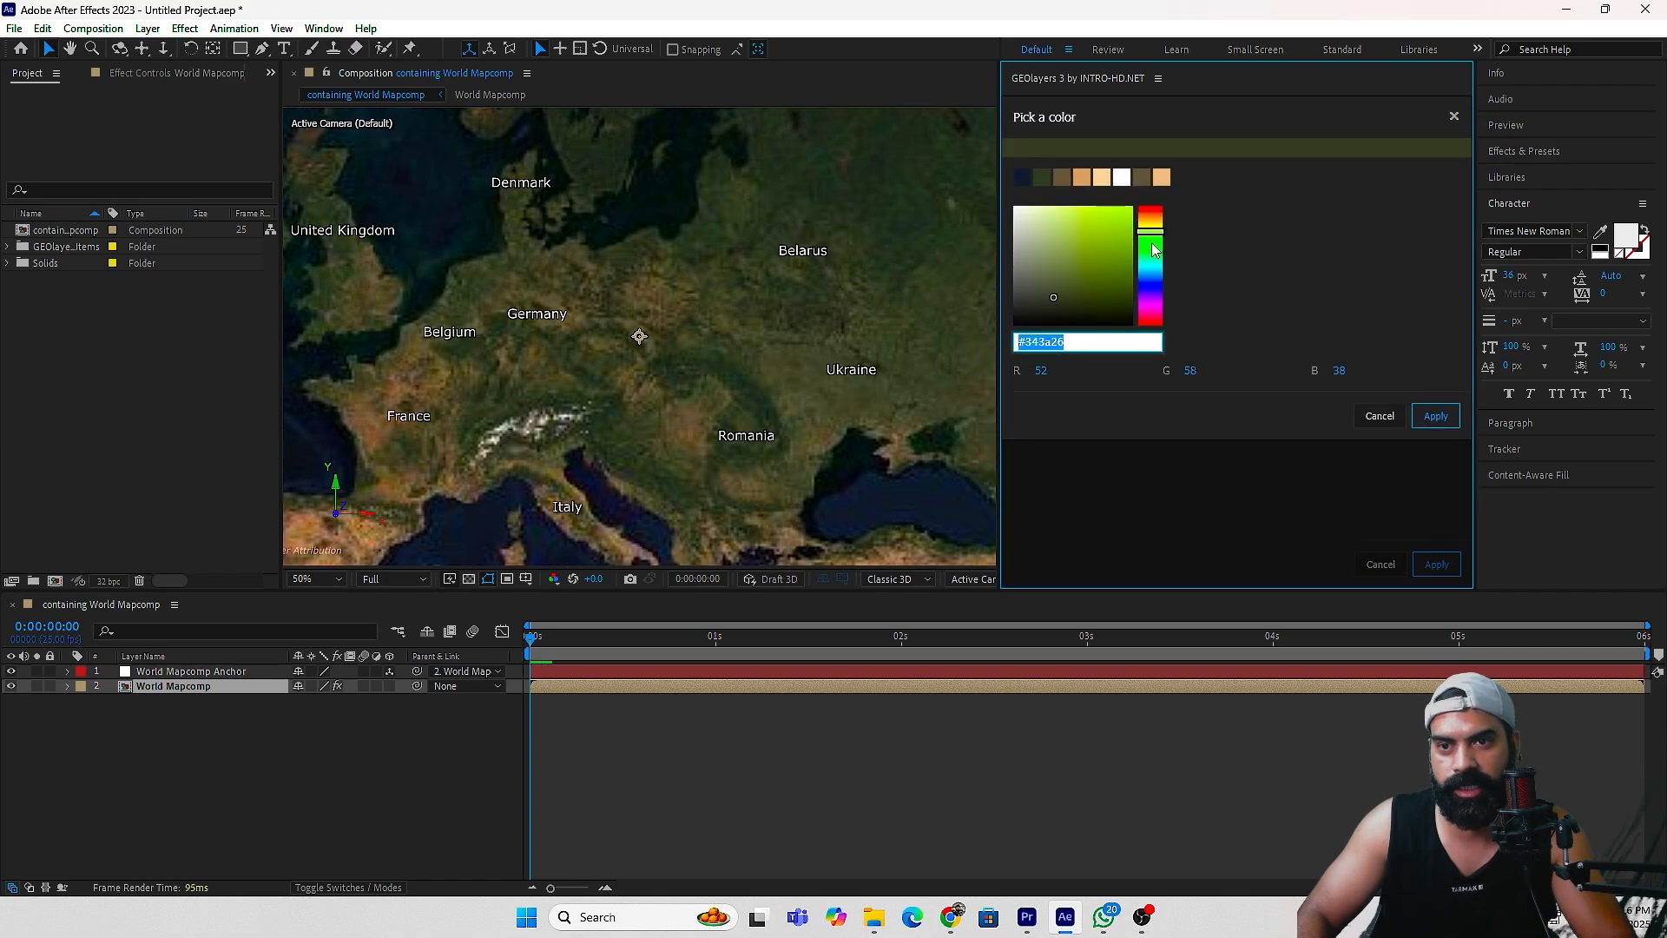
{"action": "left_click", "coordinate": [1151, 205]}
{"action": "left_click_drag", "start_coordinate": [1129, 217], "coordinate": [1143, 205]}
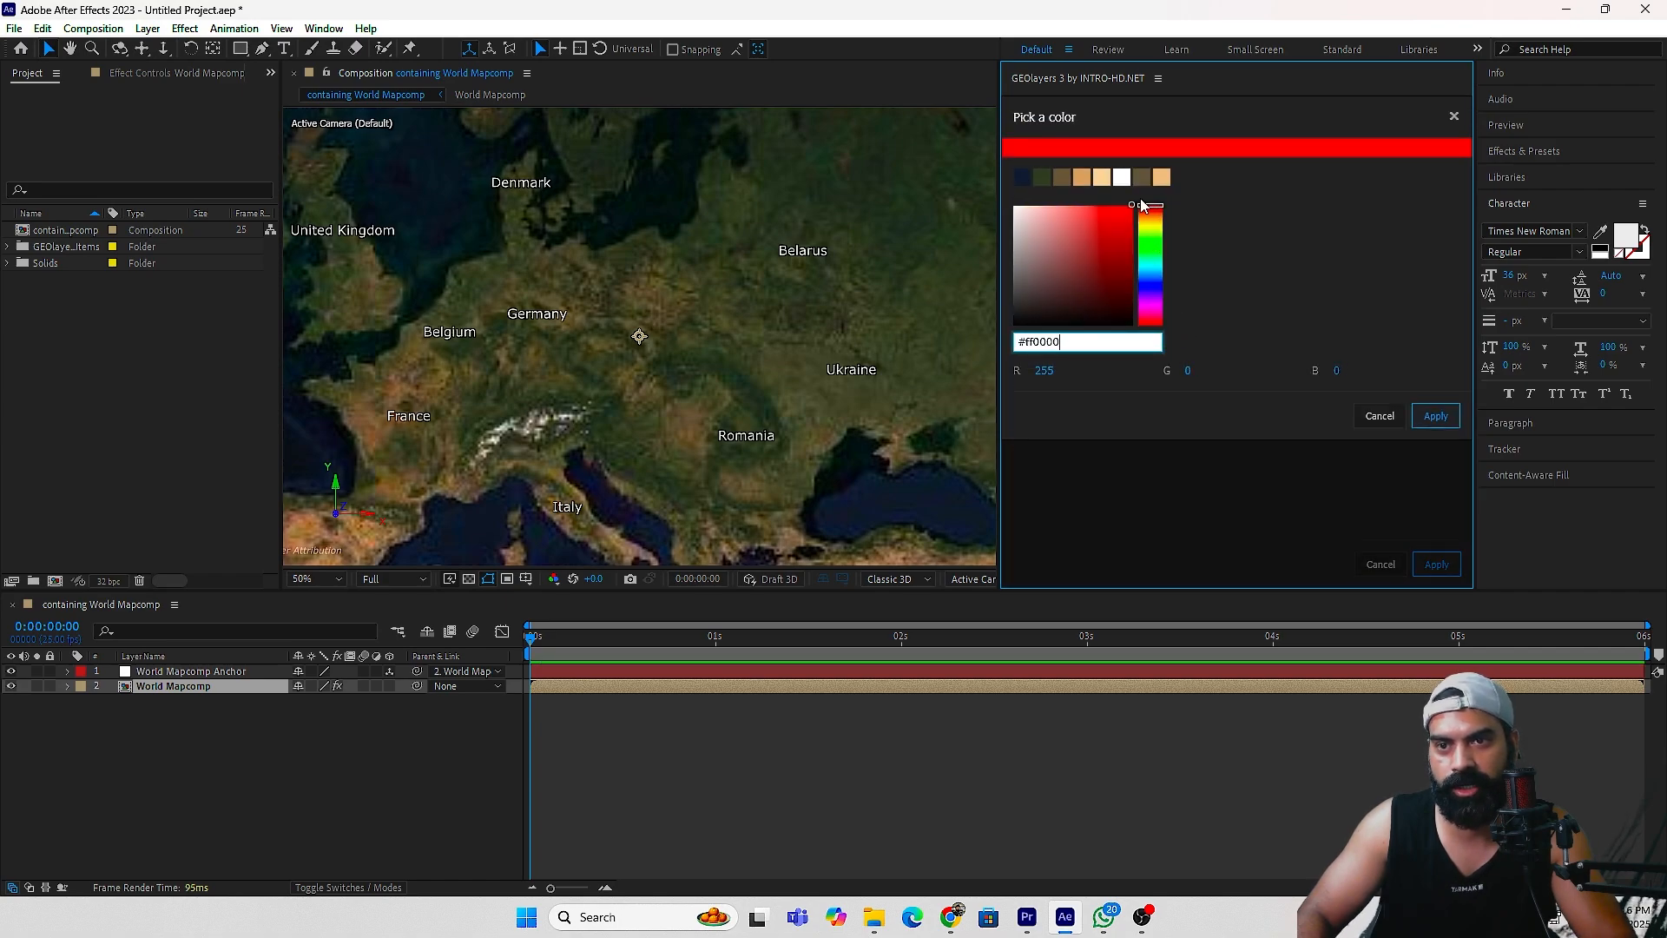
{"action": "left_click", "coordinate": [1435, 416]}
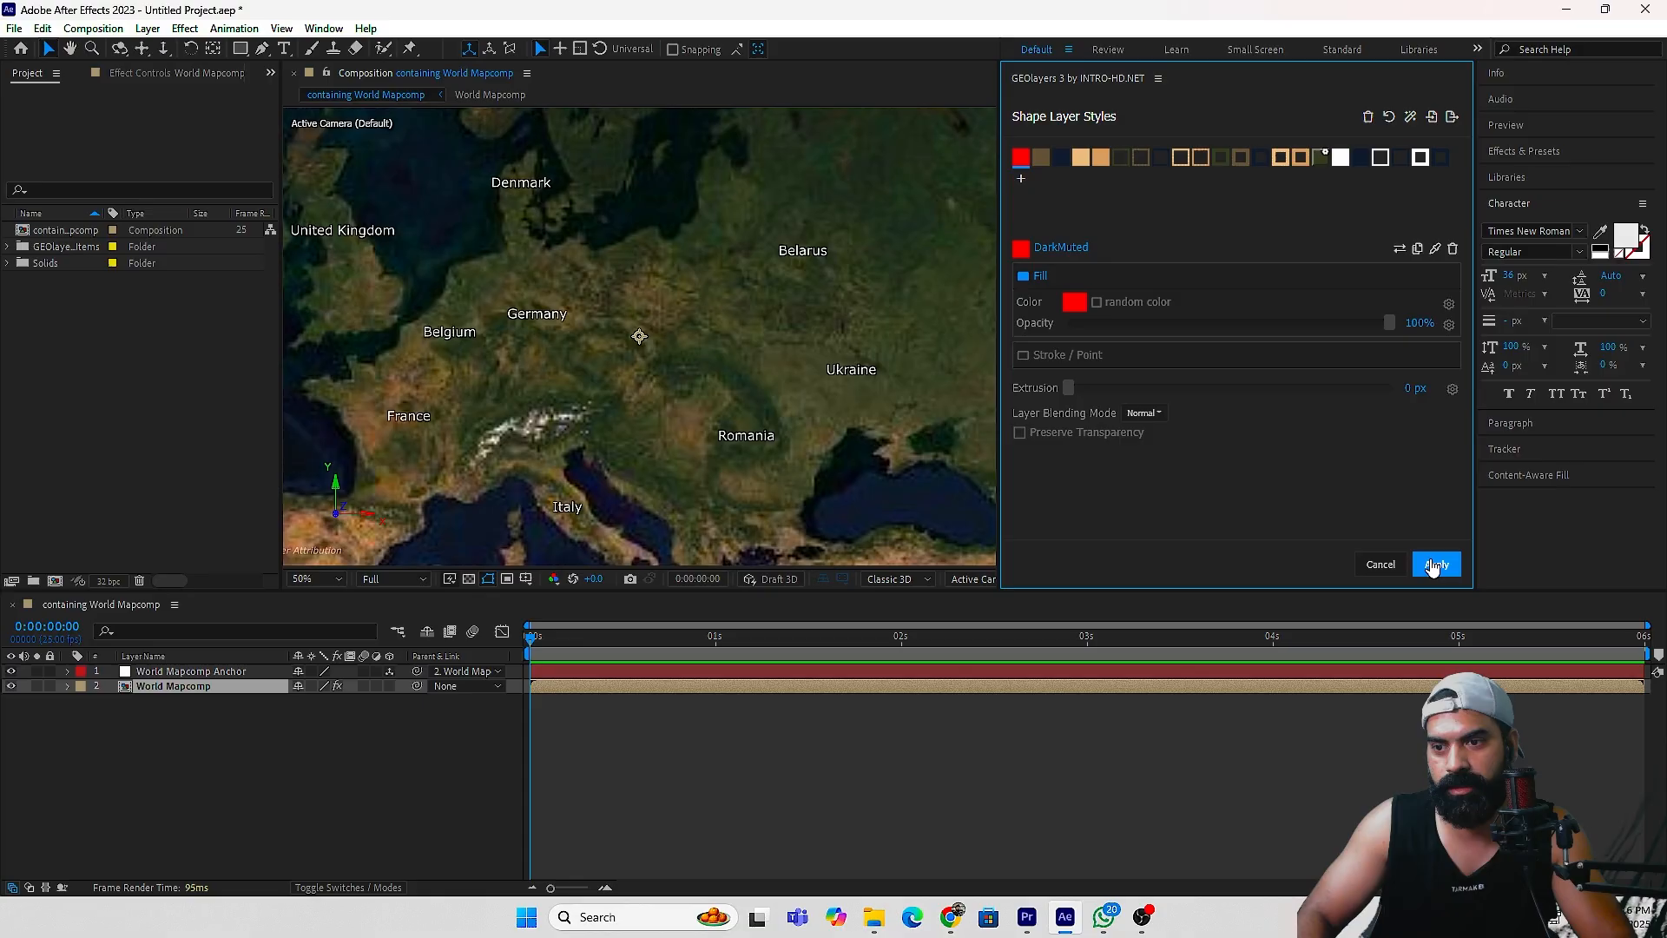
{"action": "left_click", "coordinate": [1437, 564]}
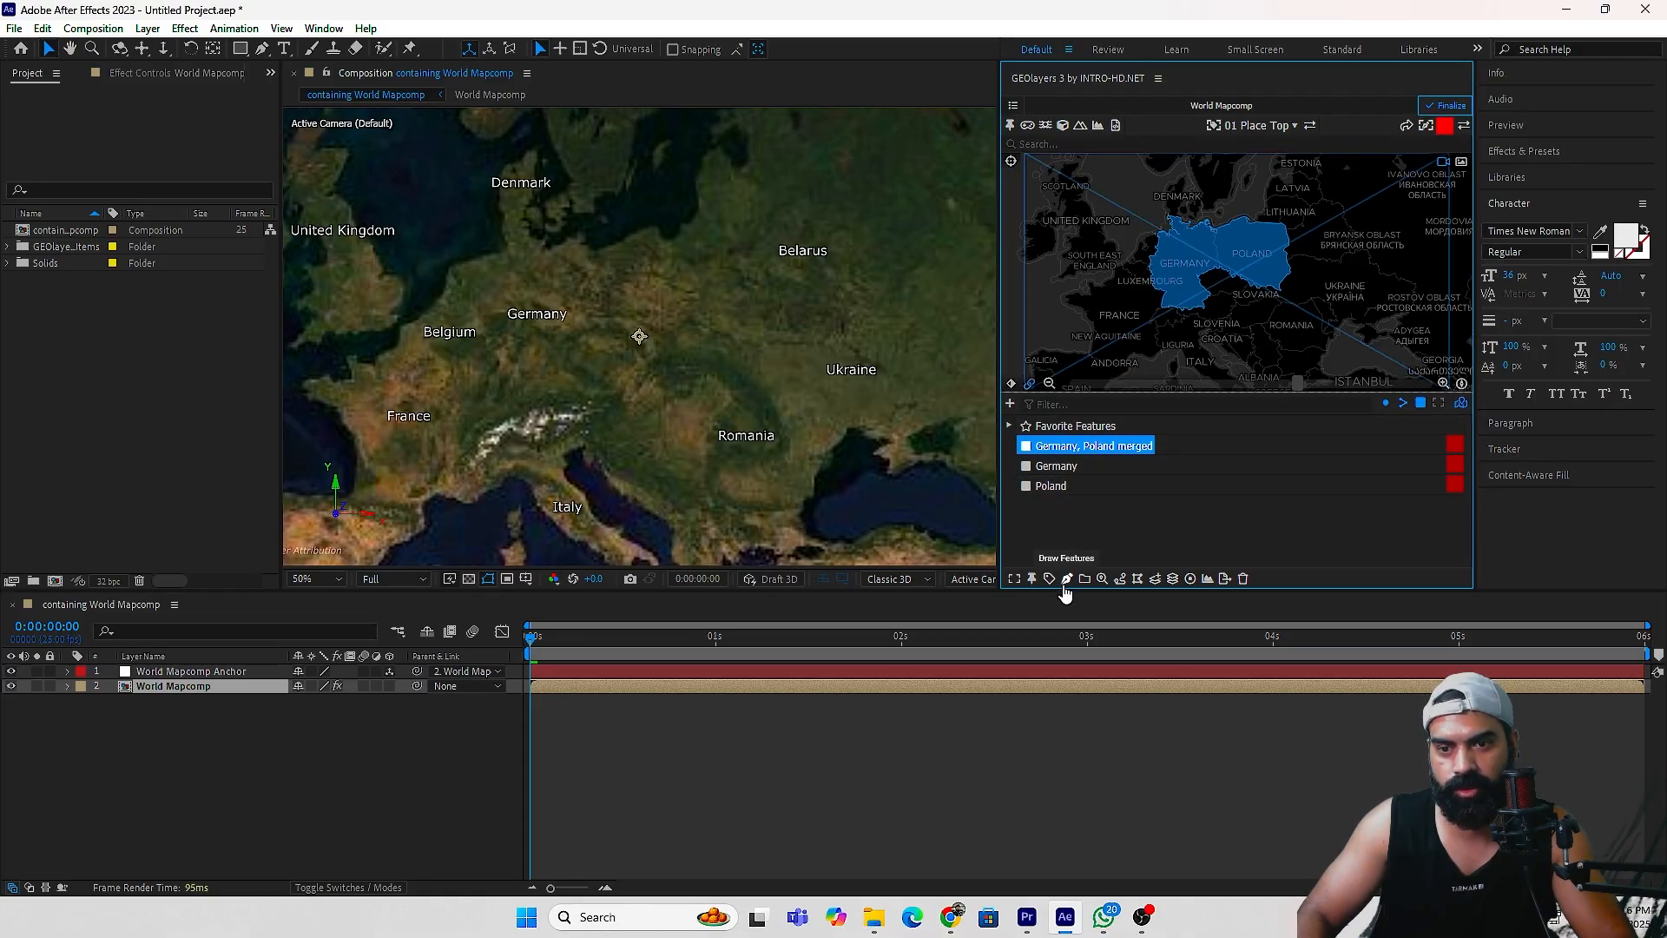
Draw the merged feature as a red shape layer and rename that layer "Germany, Poland merged red".
{"action": "left_click", "coordinate": [1068, 580]}
{"action": "left_click", "coordinate": [1087, 540]}
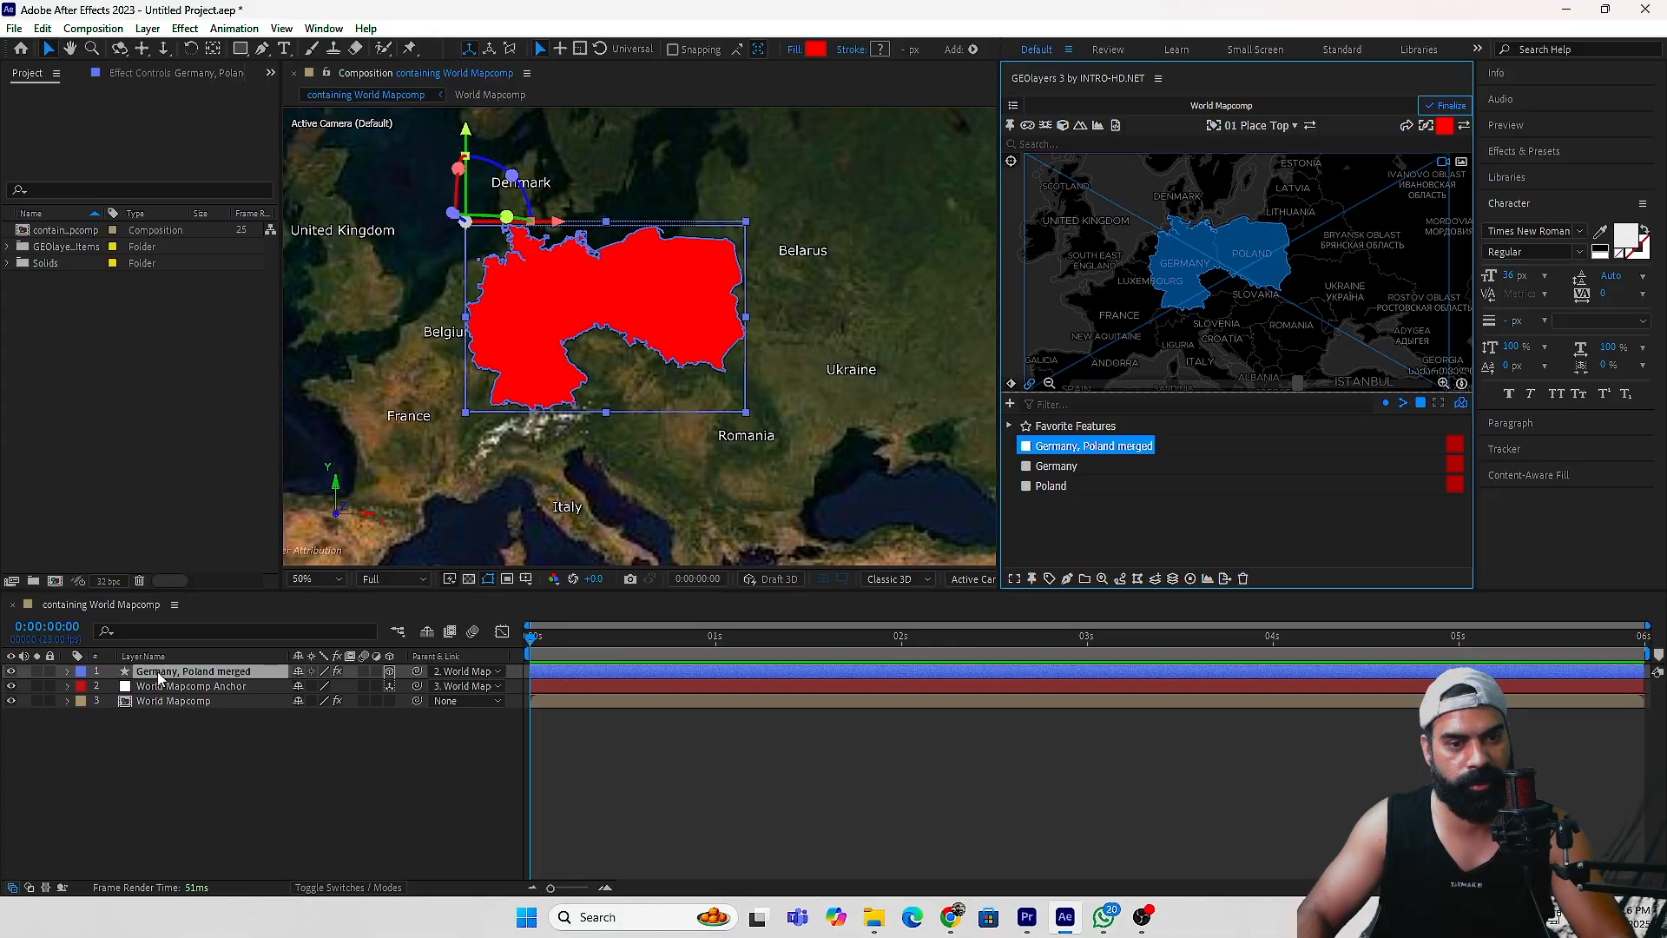
{"action": "right_click", "coordinate": [233, 674]}
{"action": "key", "text": "Escape"}
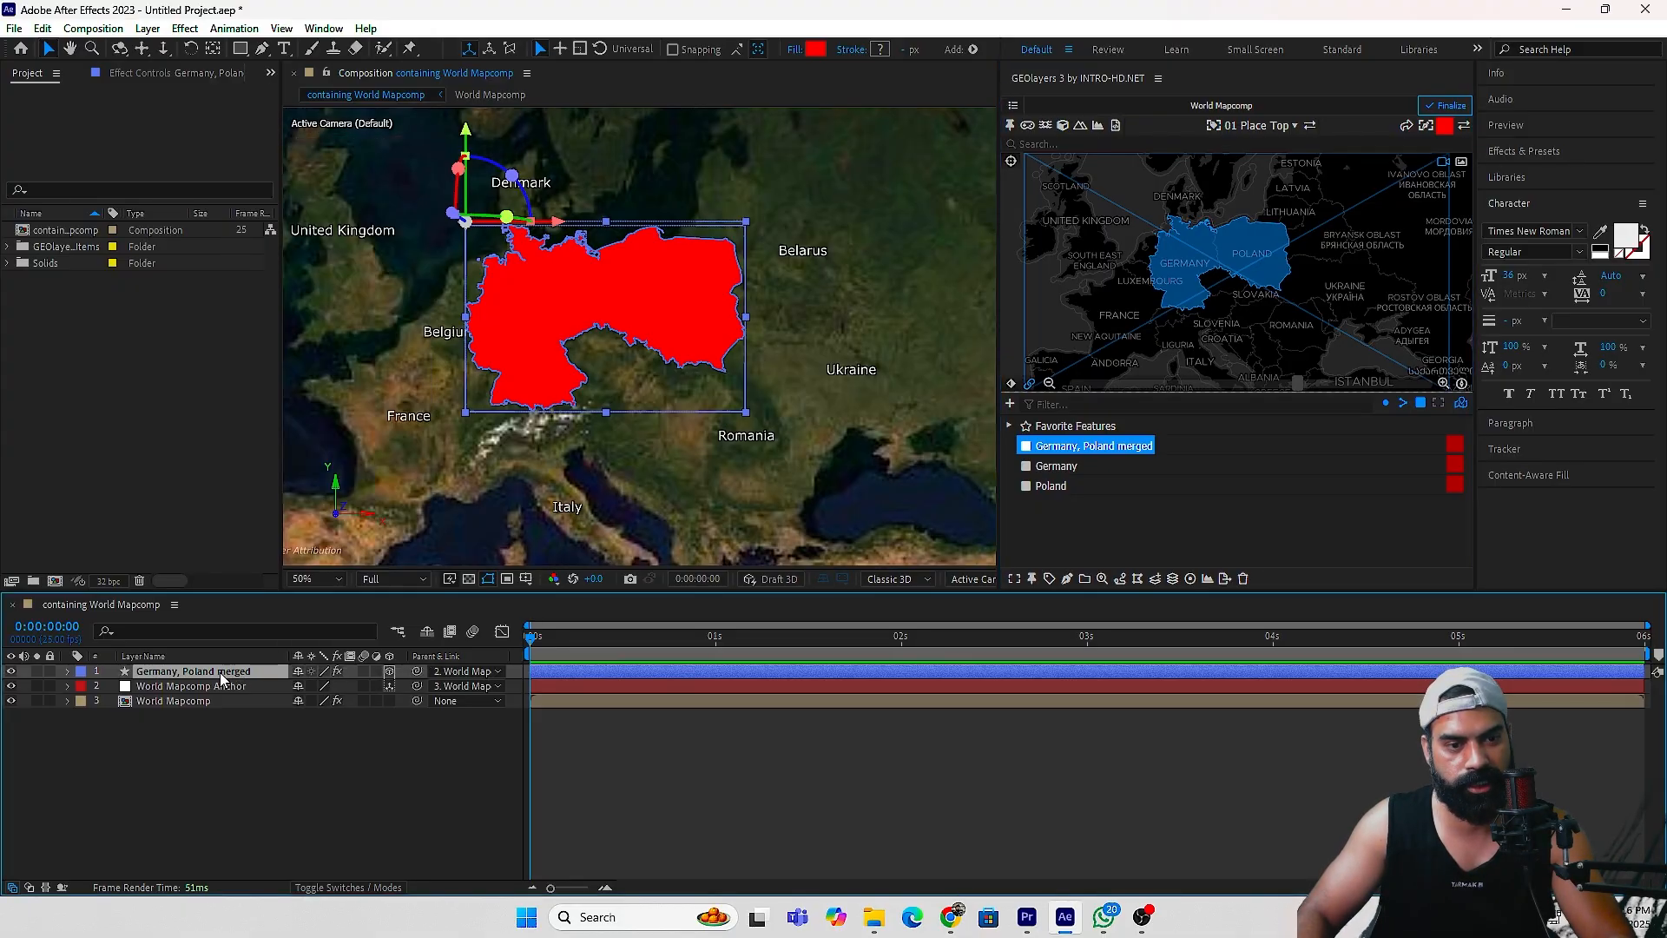
{"action": "key", "text": "Return"}
{"action": "left_click", "coordinate": [265, 671]}
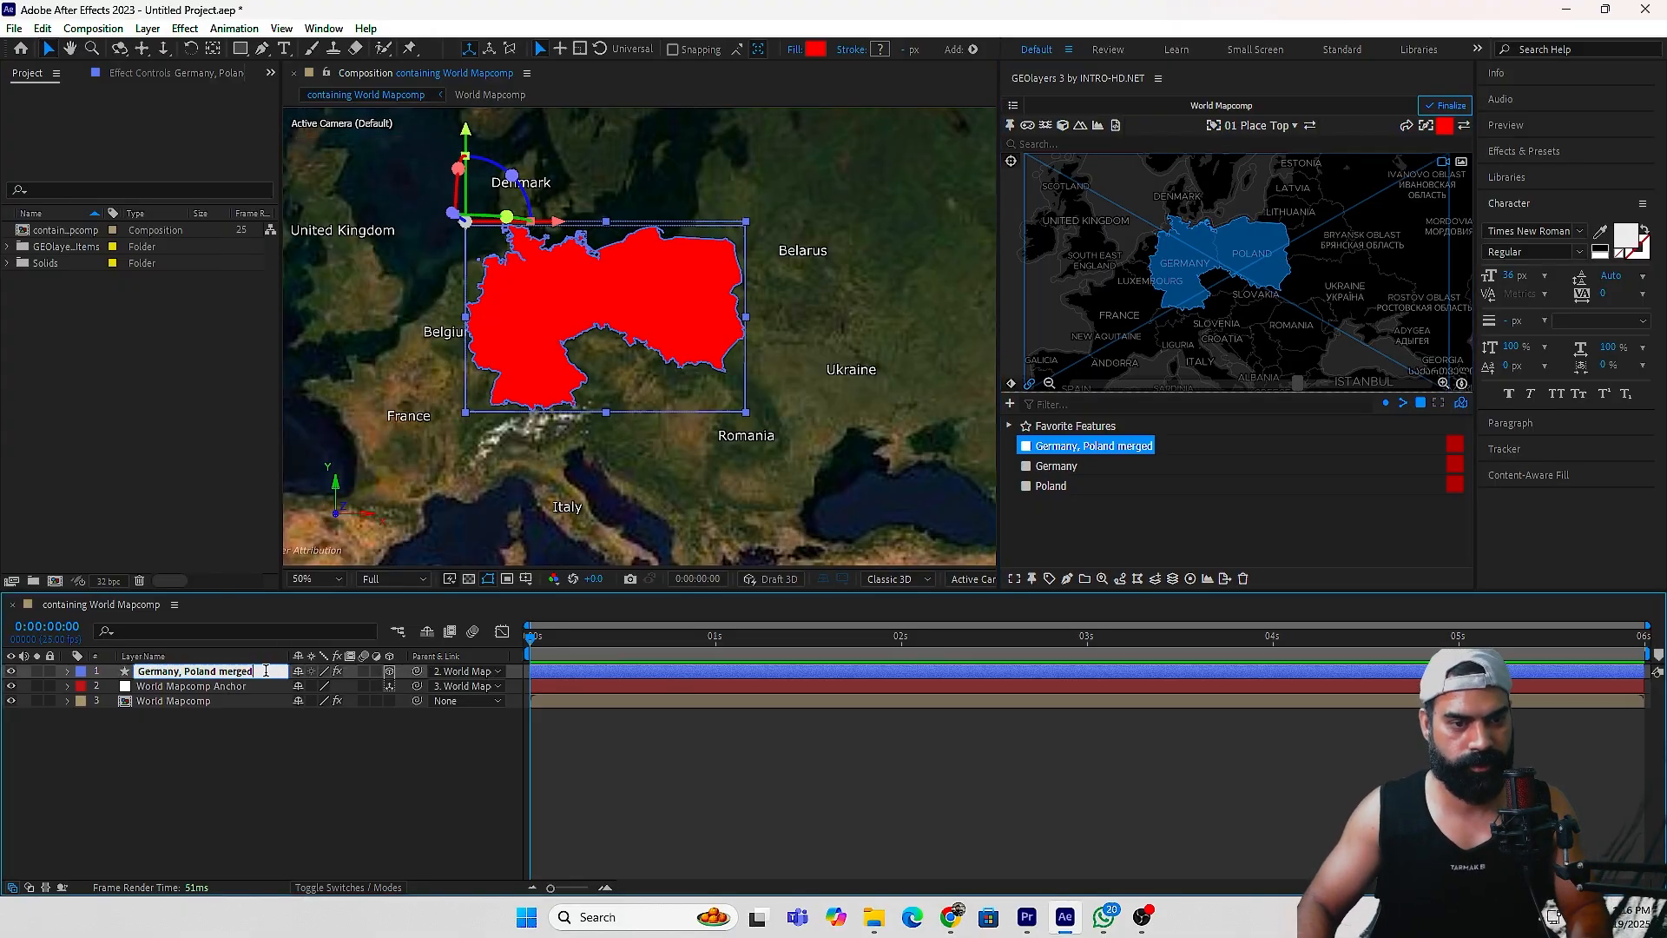
{"action": "type", "text": "re"}
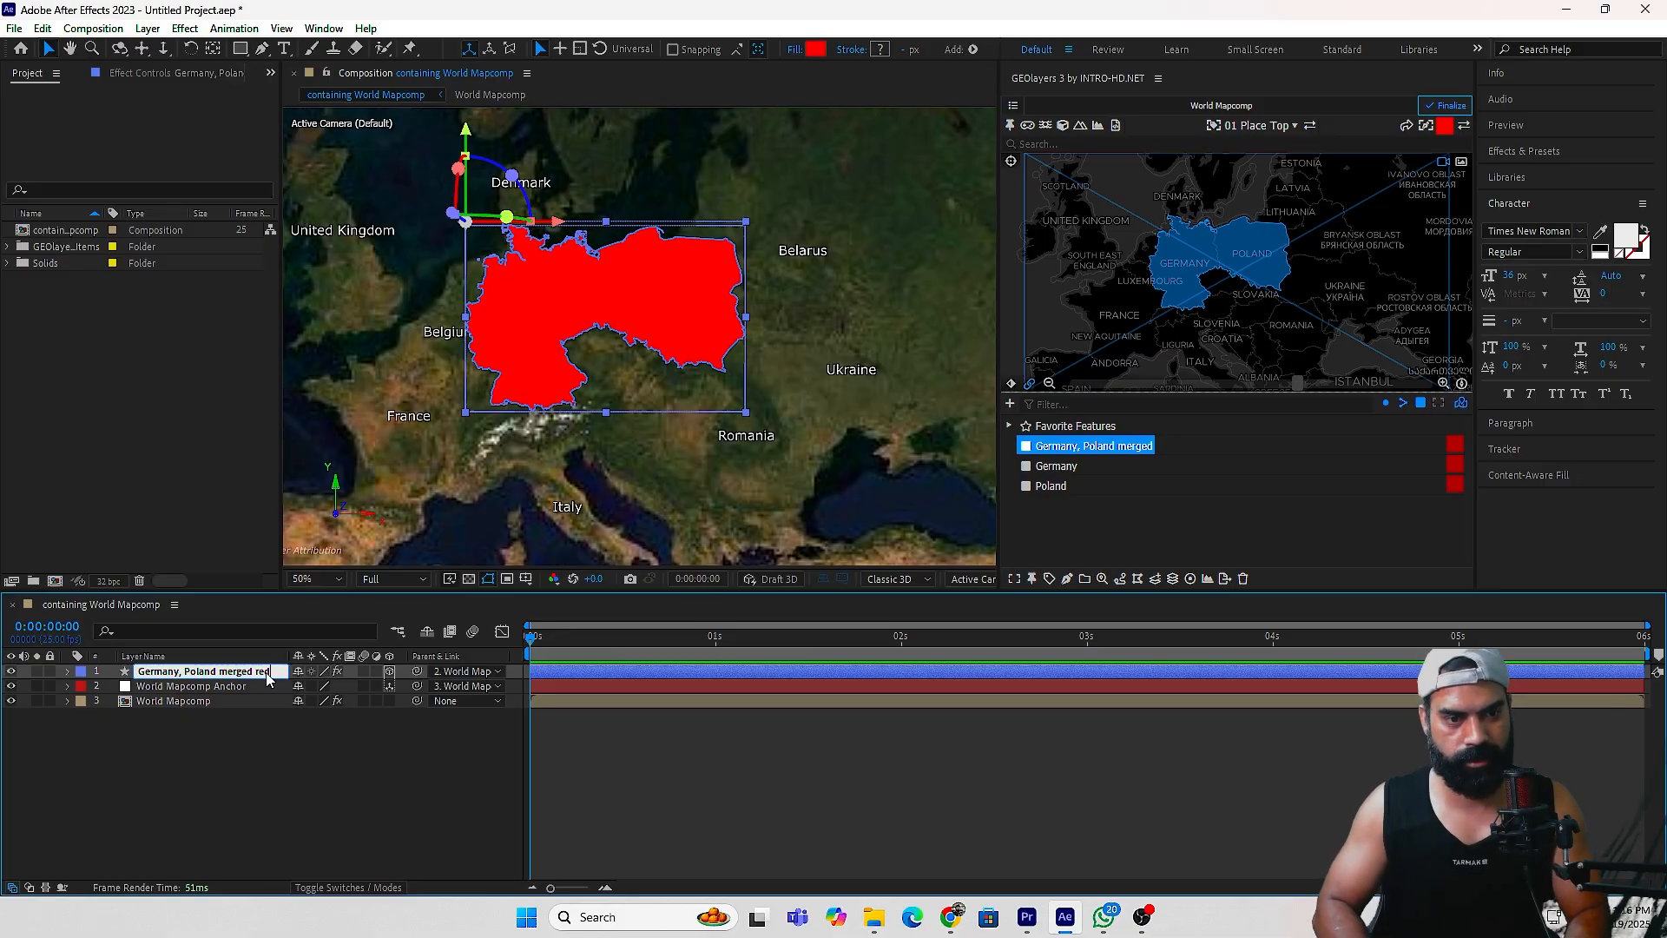
{"action": "type", "text": "d"}
{"action": "key", "text": "Return"}
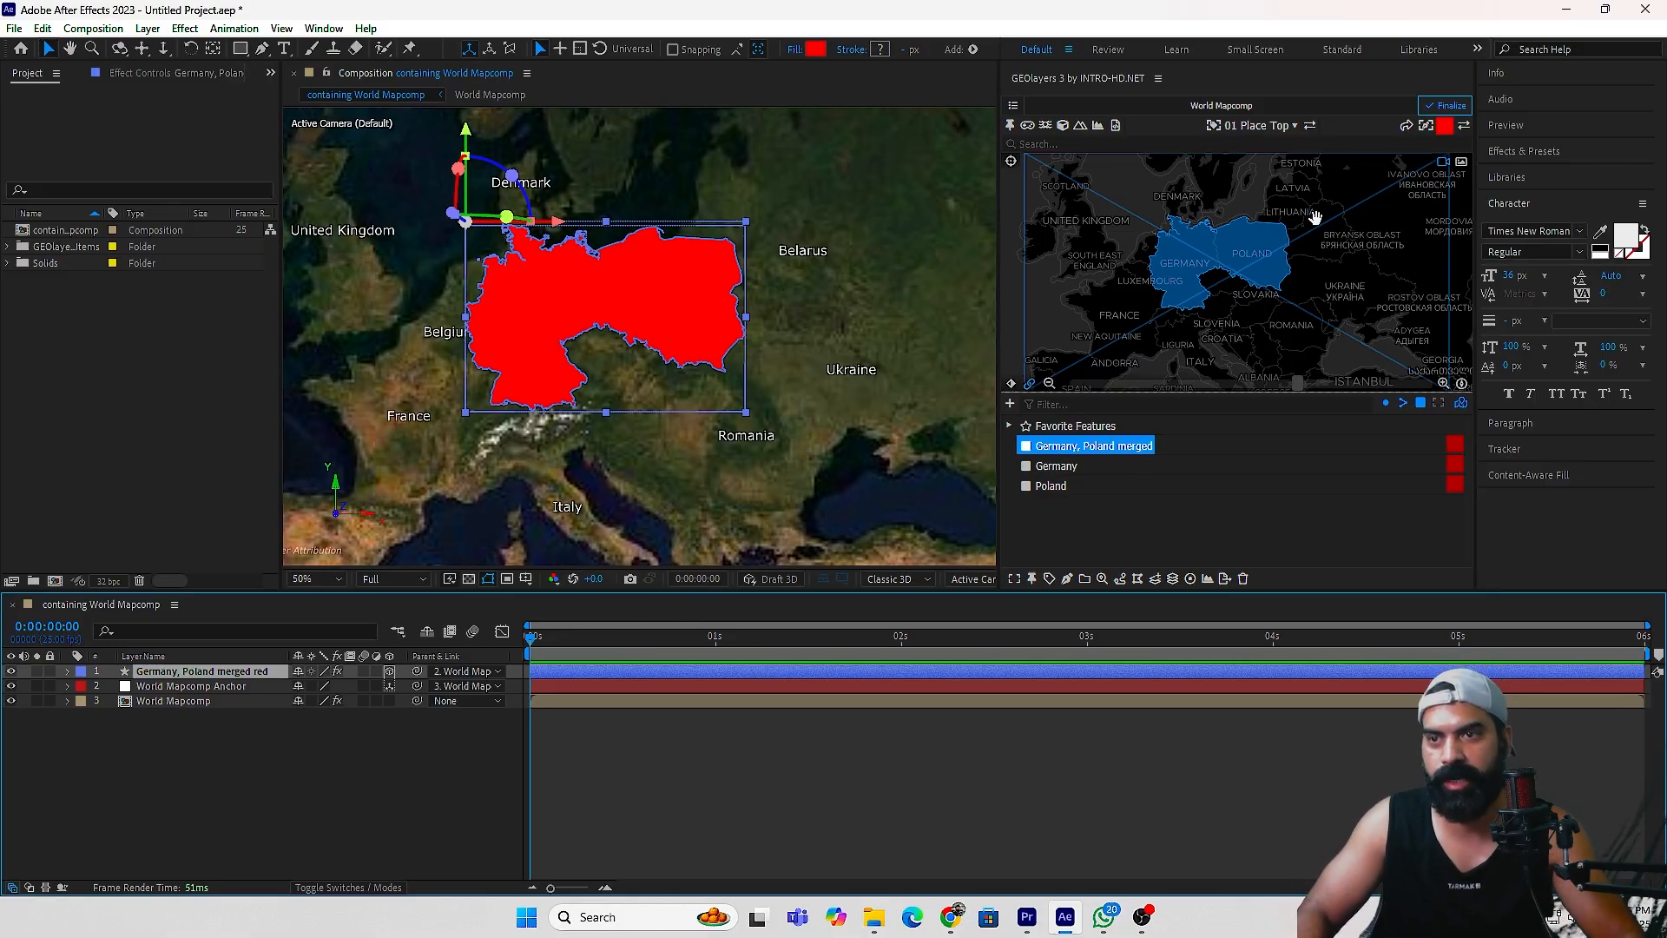
Change the fill colour of the DarkMuted shape layer style to blue #0b00ff and apply it.
{"action": "left_click", "coordinate": [1445, 127]}
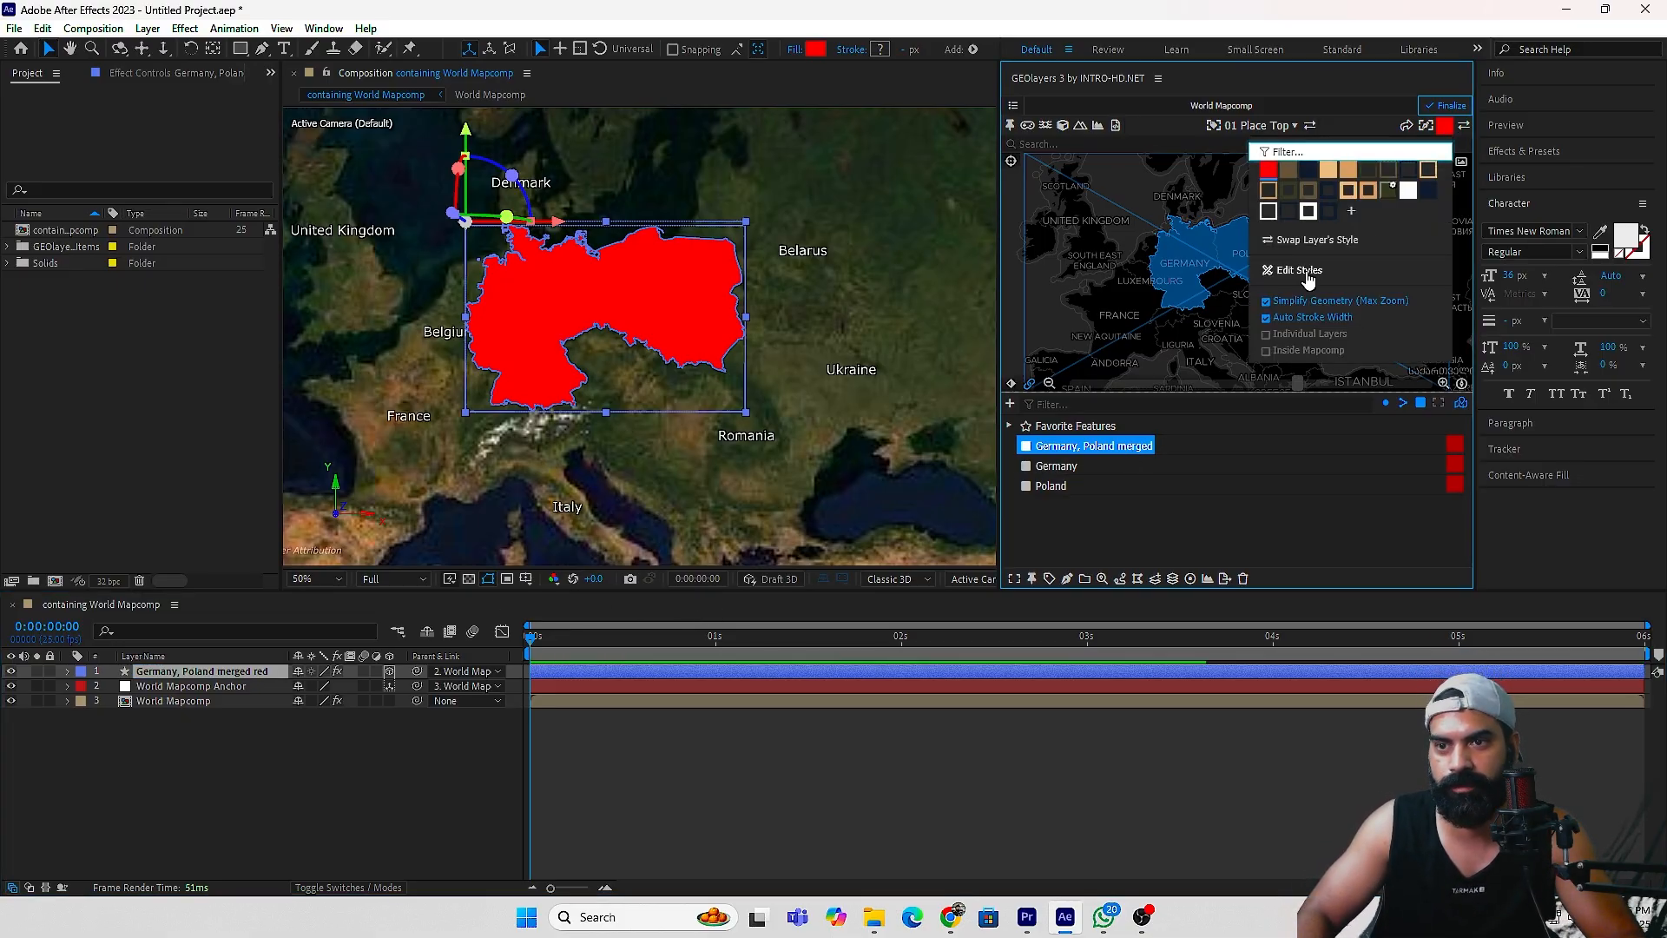
{"action": "left_click", "coordinate": [1379, 229]}
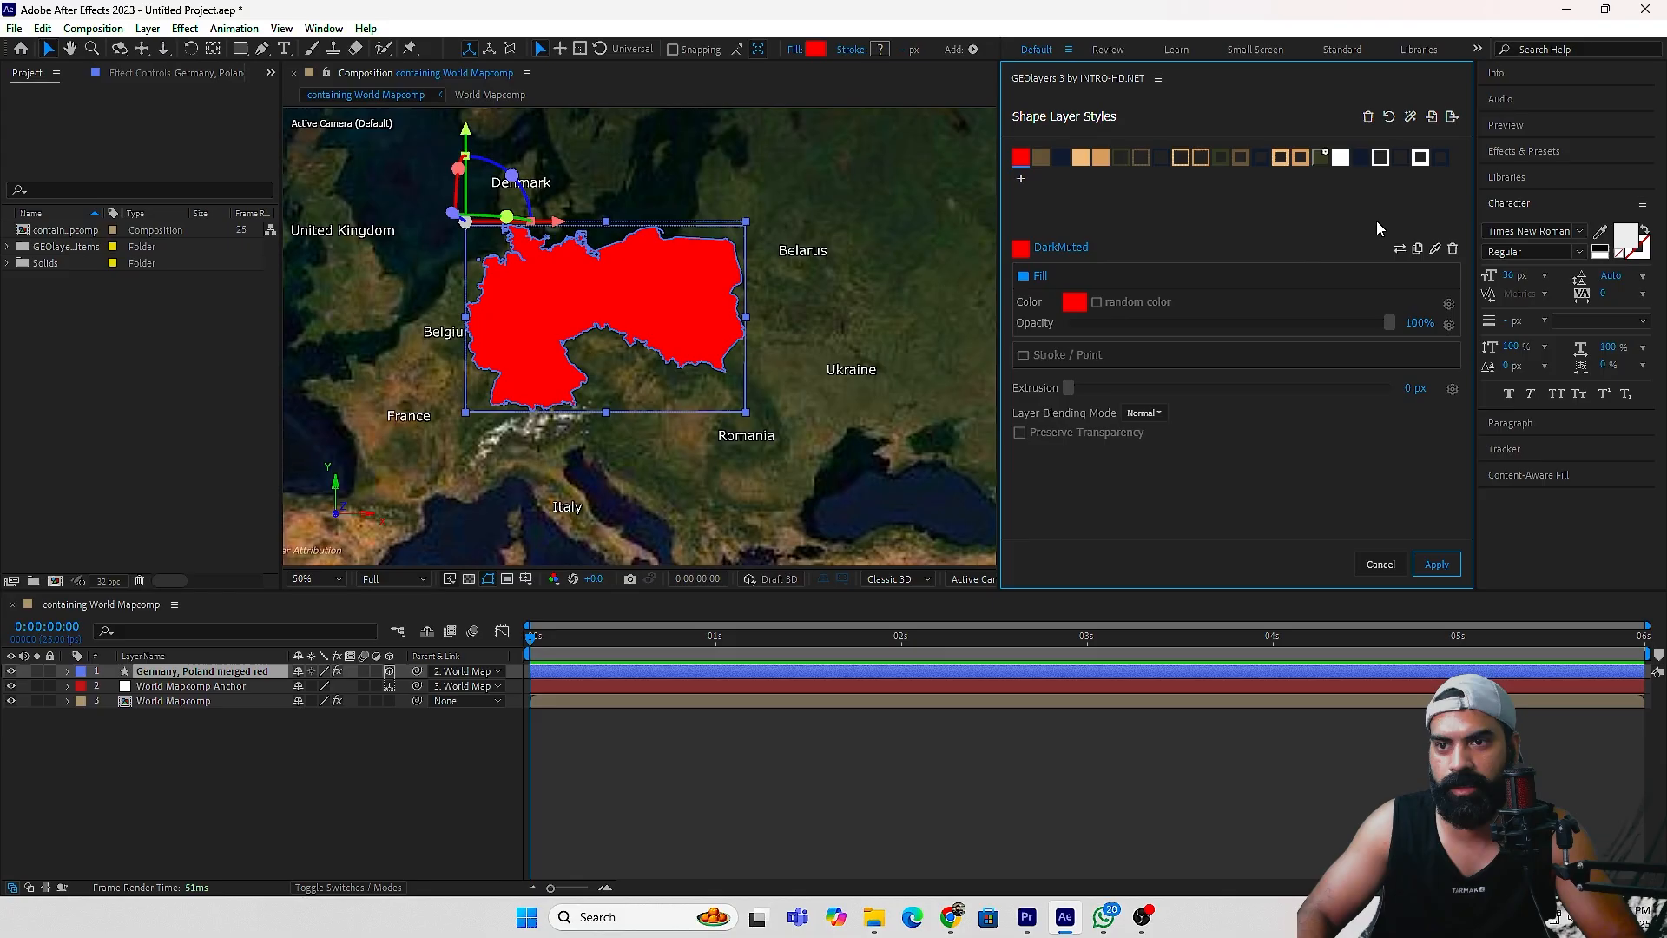
{"action": "left_click", "coordinate": [1075, 303]}
{"action": "left_click", "coordinate": [1152, 290]}
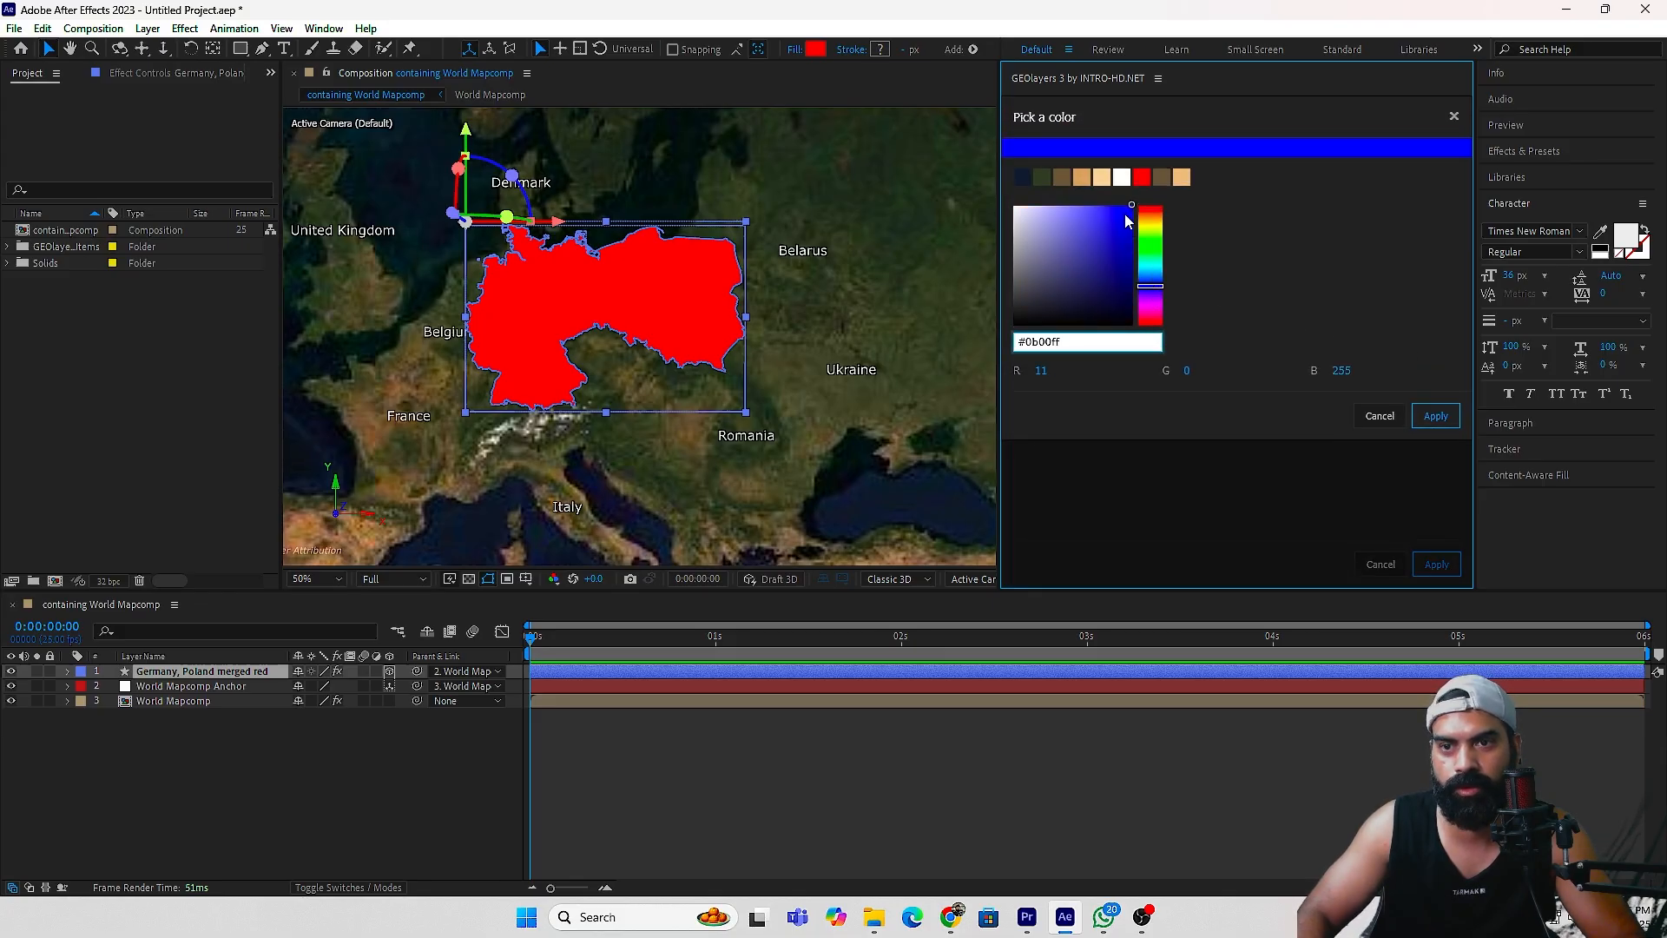
{"action": "left_click", "coordinate": [1436, 416]}
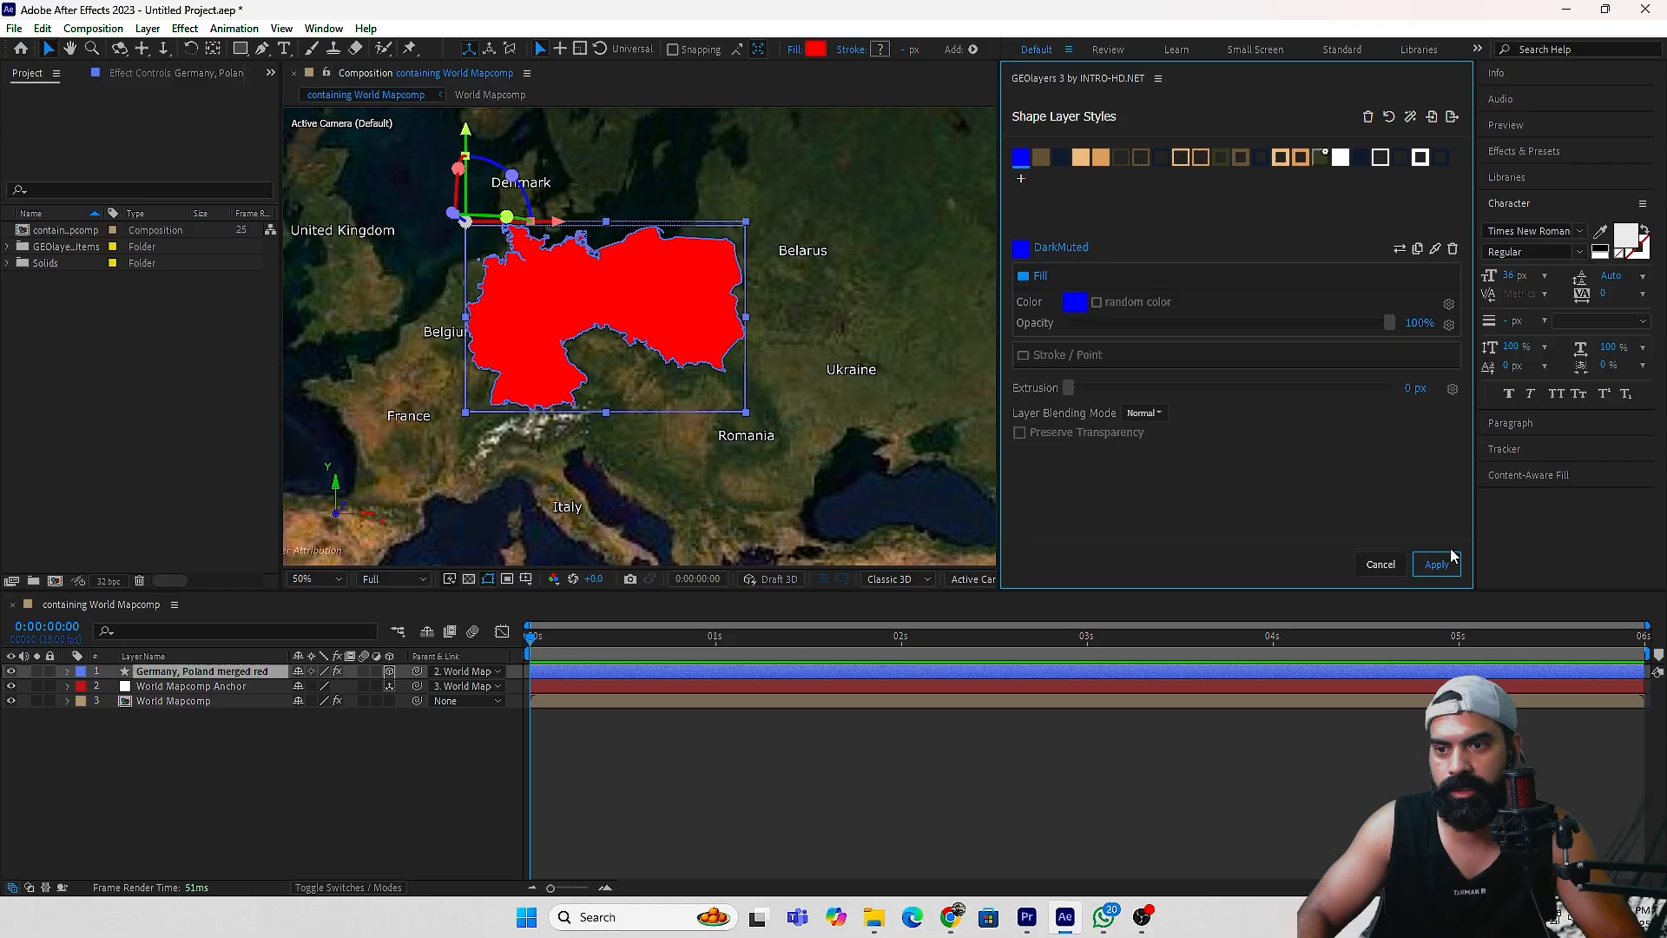
{"action": "left_click", "coordinate": [1446, 563]}
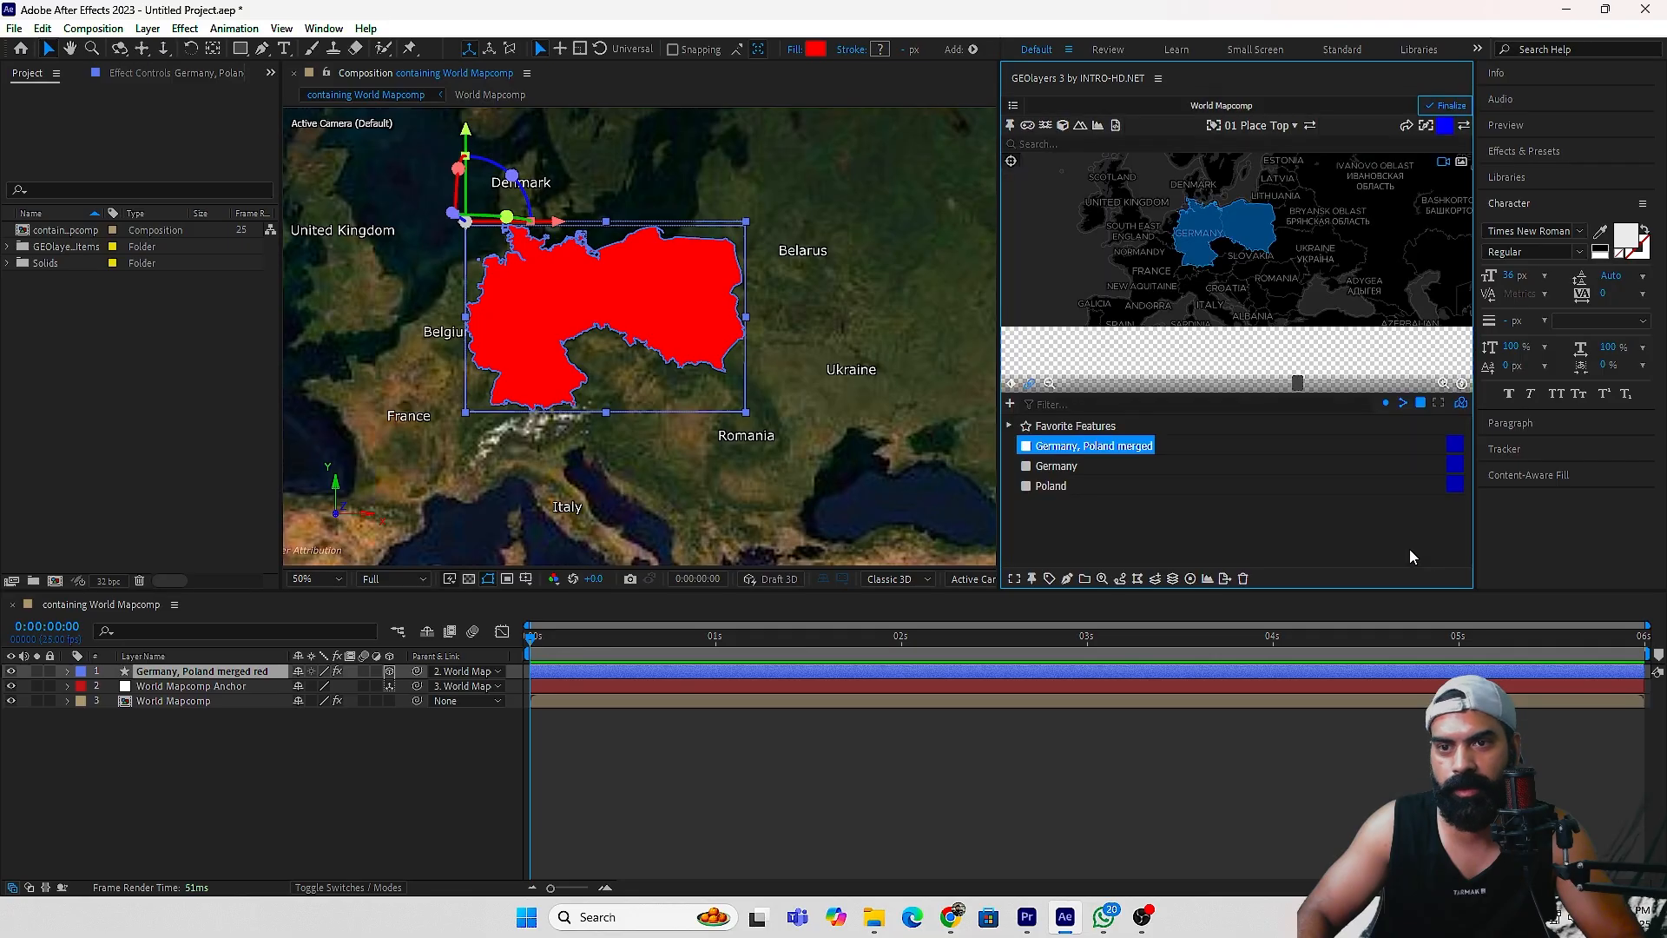
Draw the merged feature again as a blue shape layer and rename it "Germany, Poland merged blue".
{"action": "left_click", "coordinate": [1067, 580]}
{"action": "left_click", "coordinate": [1123, 532]}
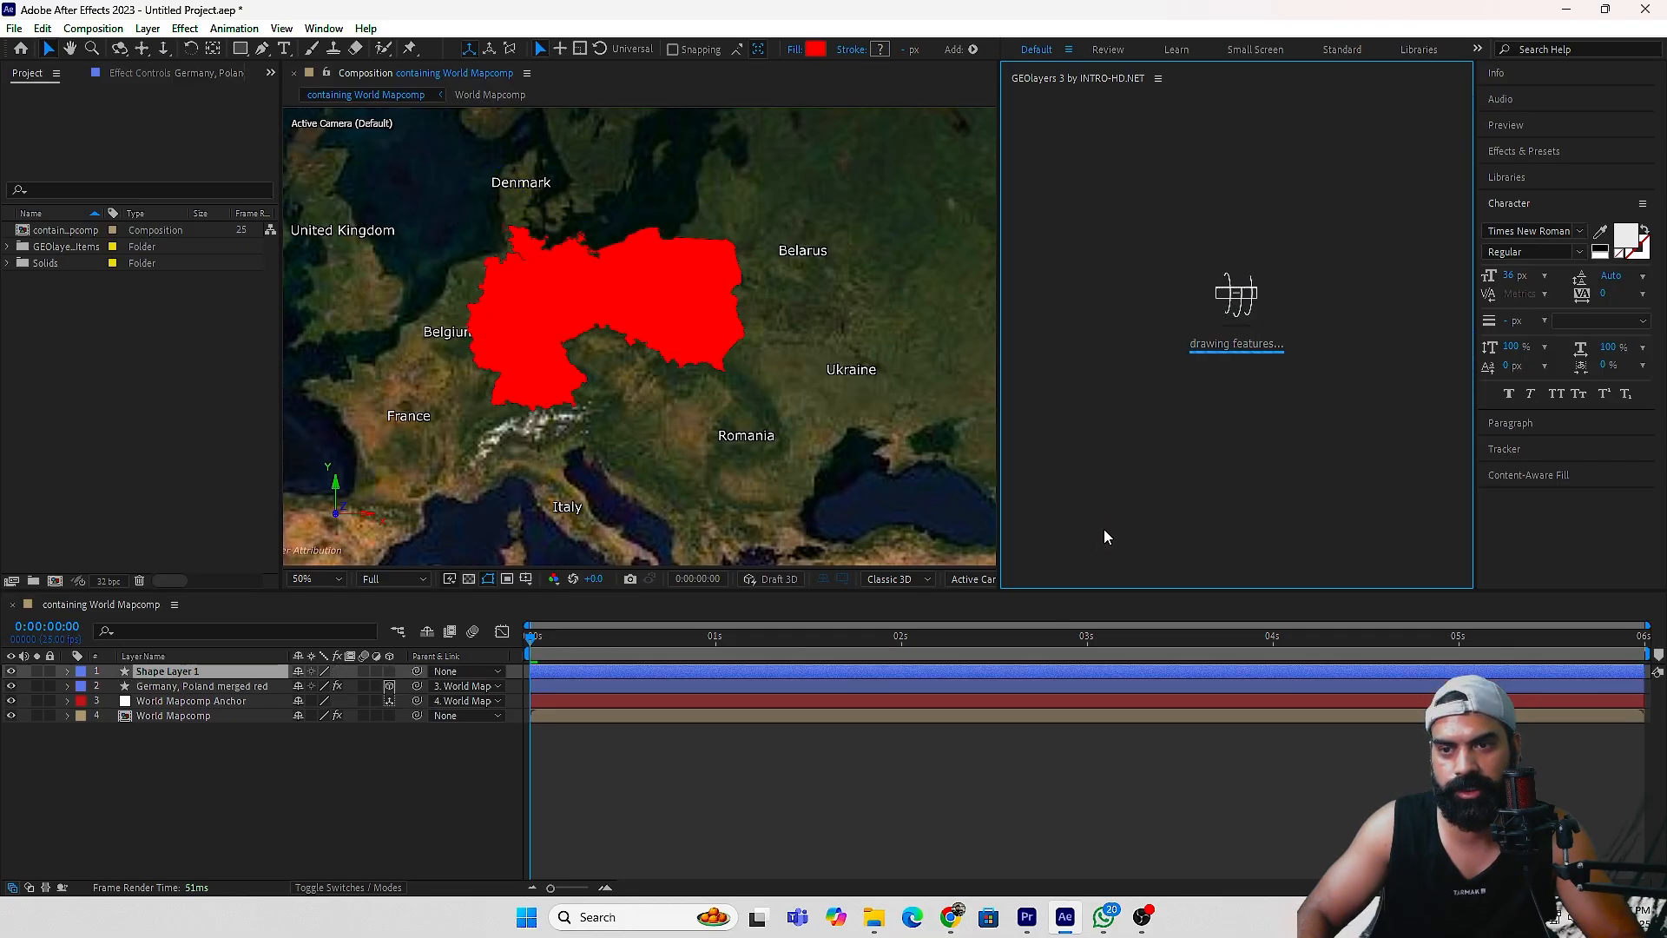
{"action": "left_click", "coordinate": [240, 671]}
{"action": "key", "text": "Return"}
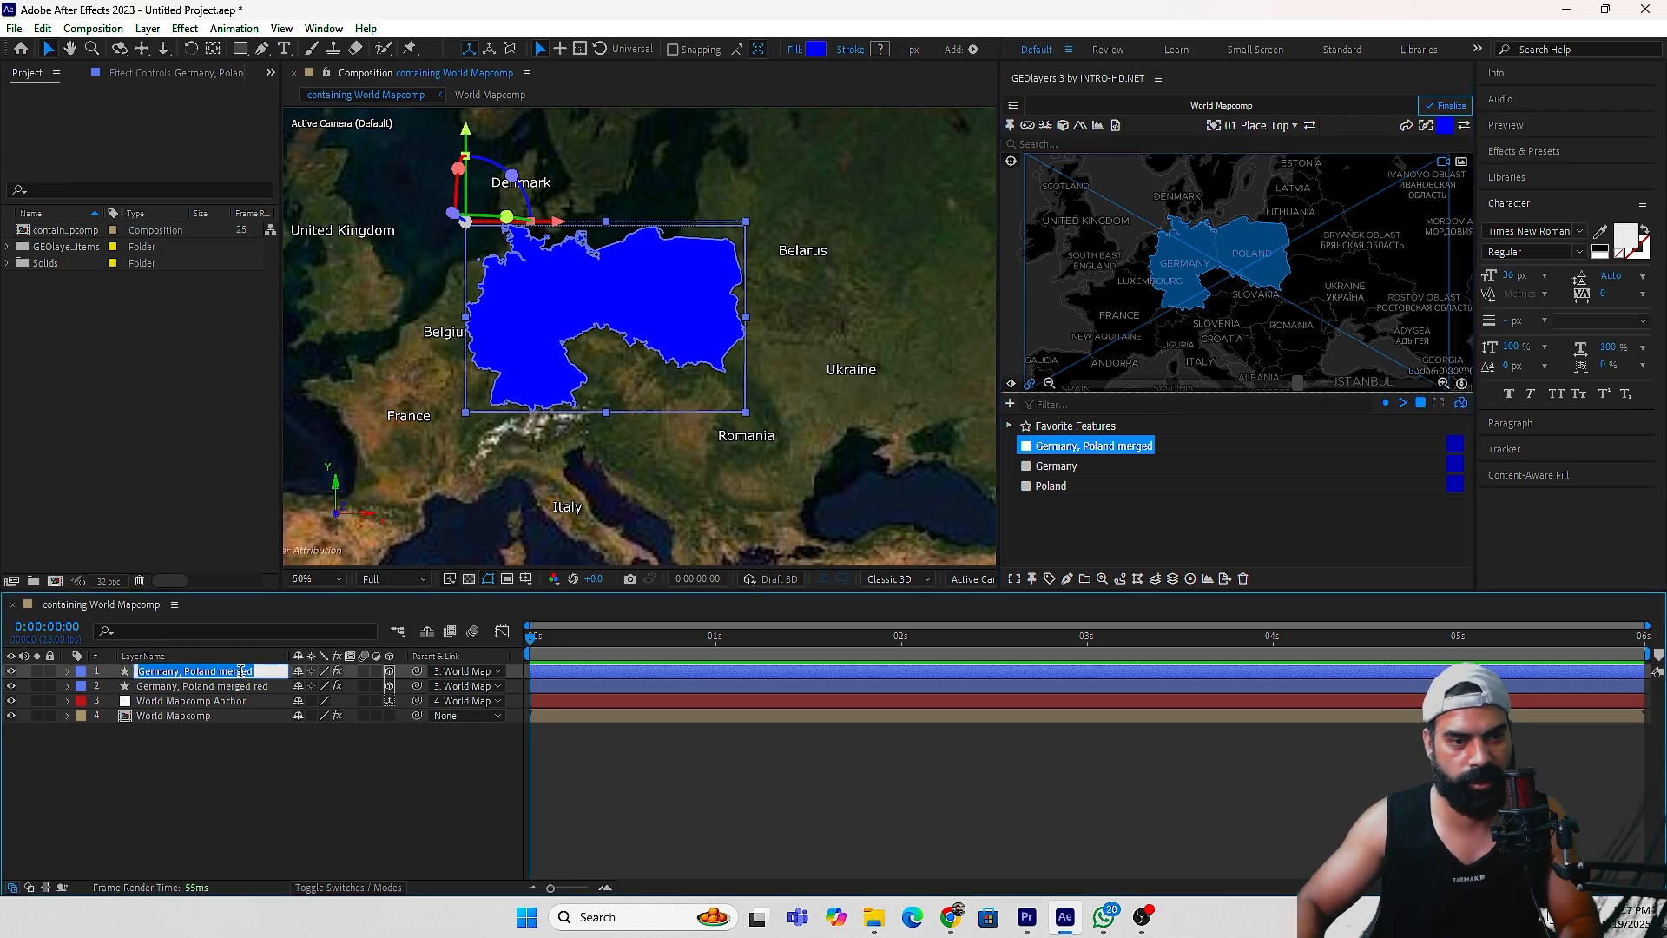
{"action": "left_click", "coordinate": [258, 671]}
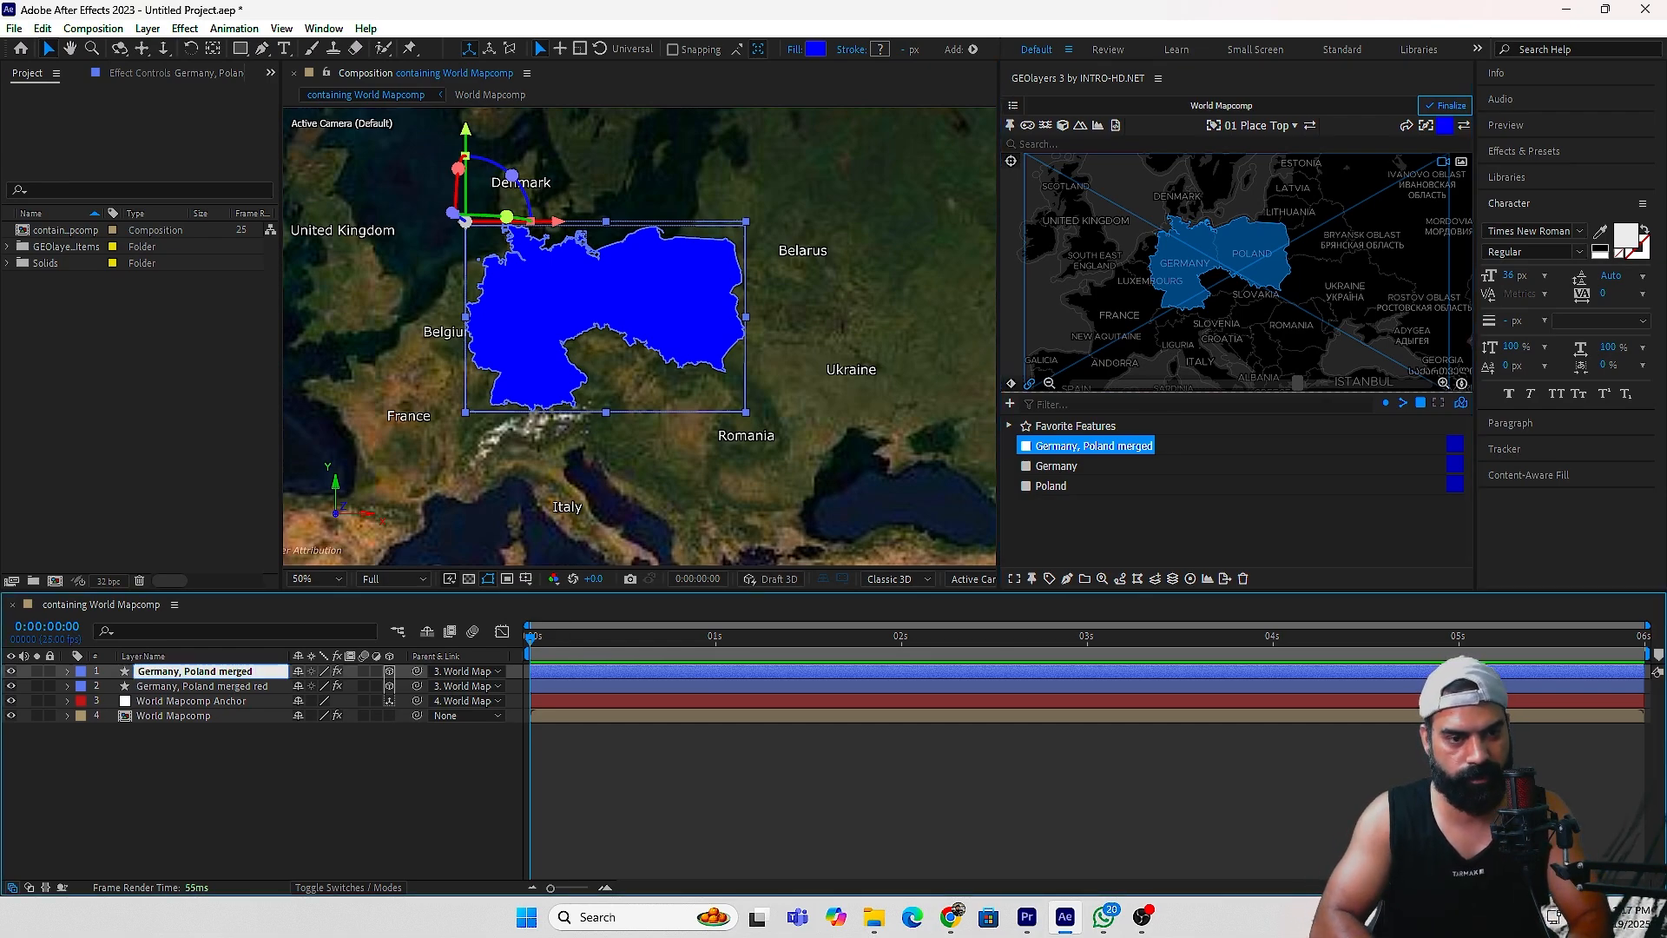
{"action": "type", "text": "blue"}
{"action": "key", "text": "Return"}
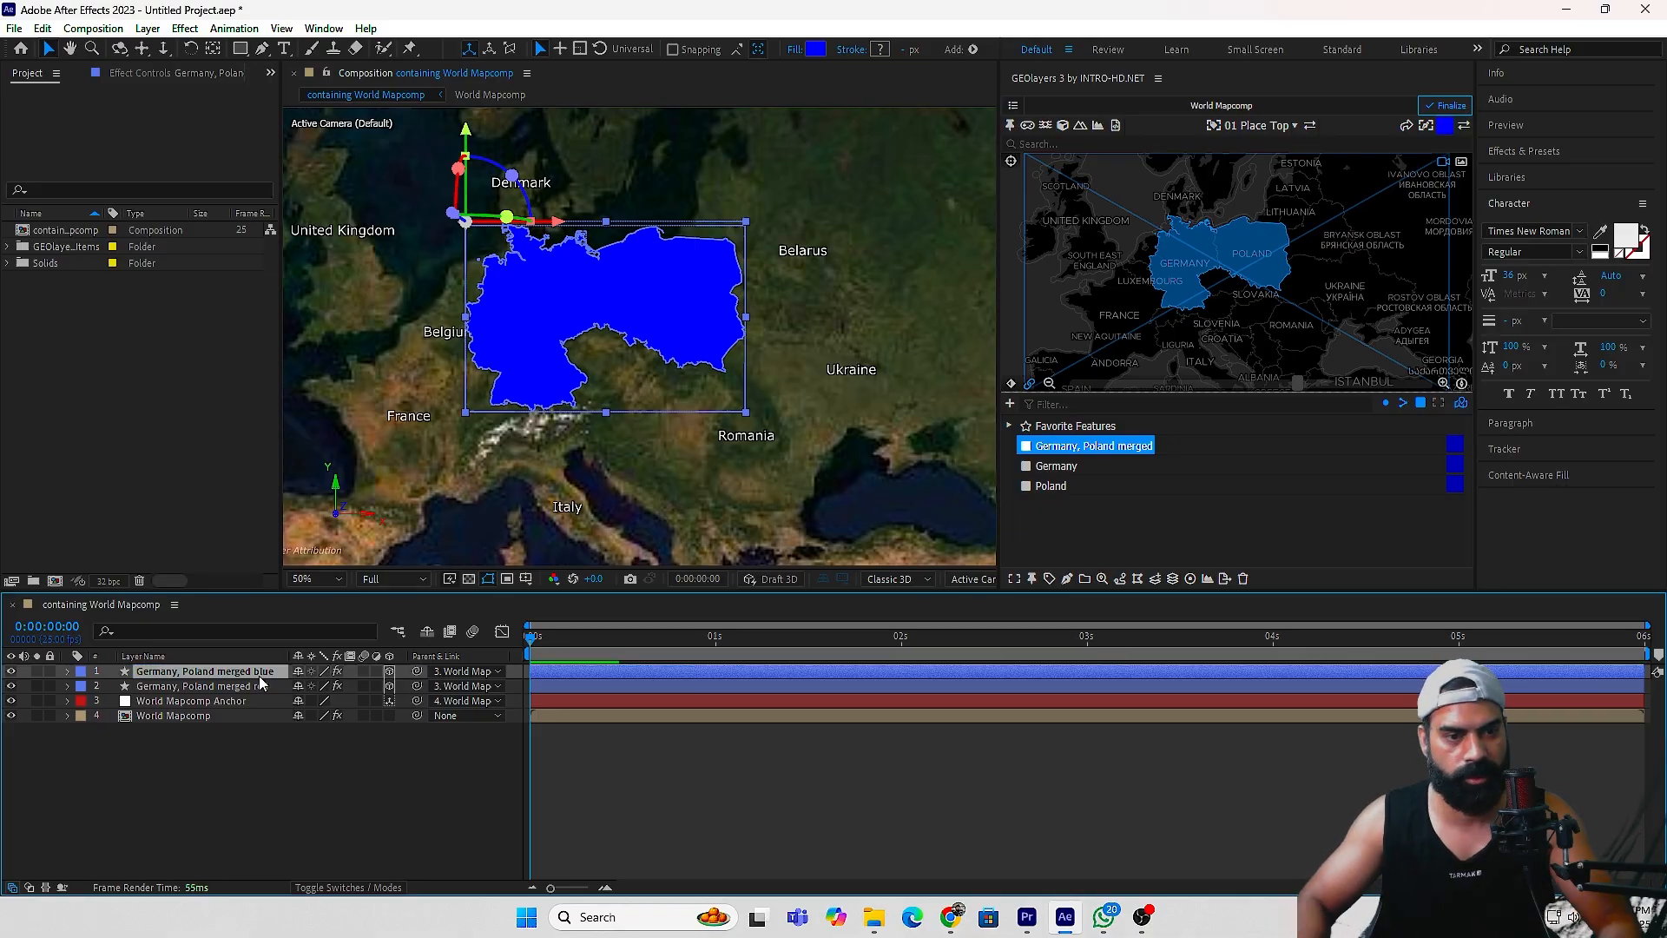
Hide the "Germany, Poland merged blue" layer.
{"action": "left_click", "coordinate": [229, 689]}
{"action": "left_click", "coordinate": [229, 672]}
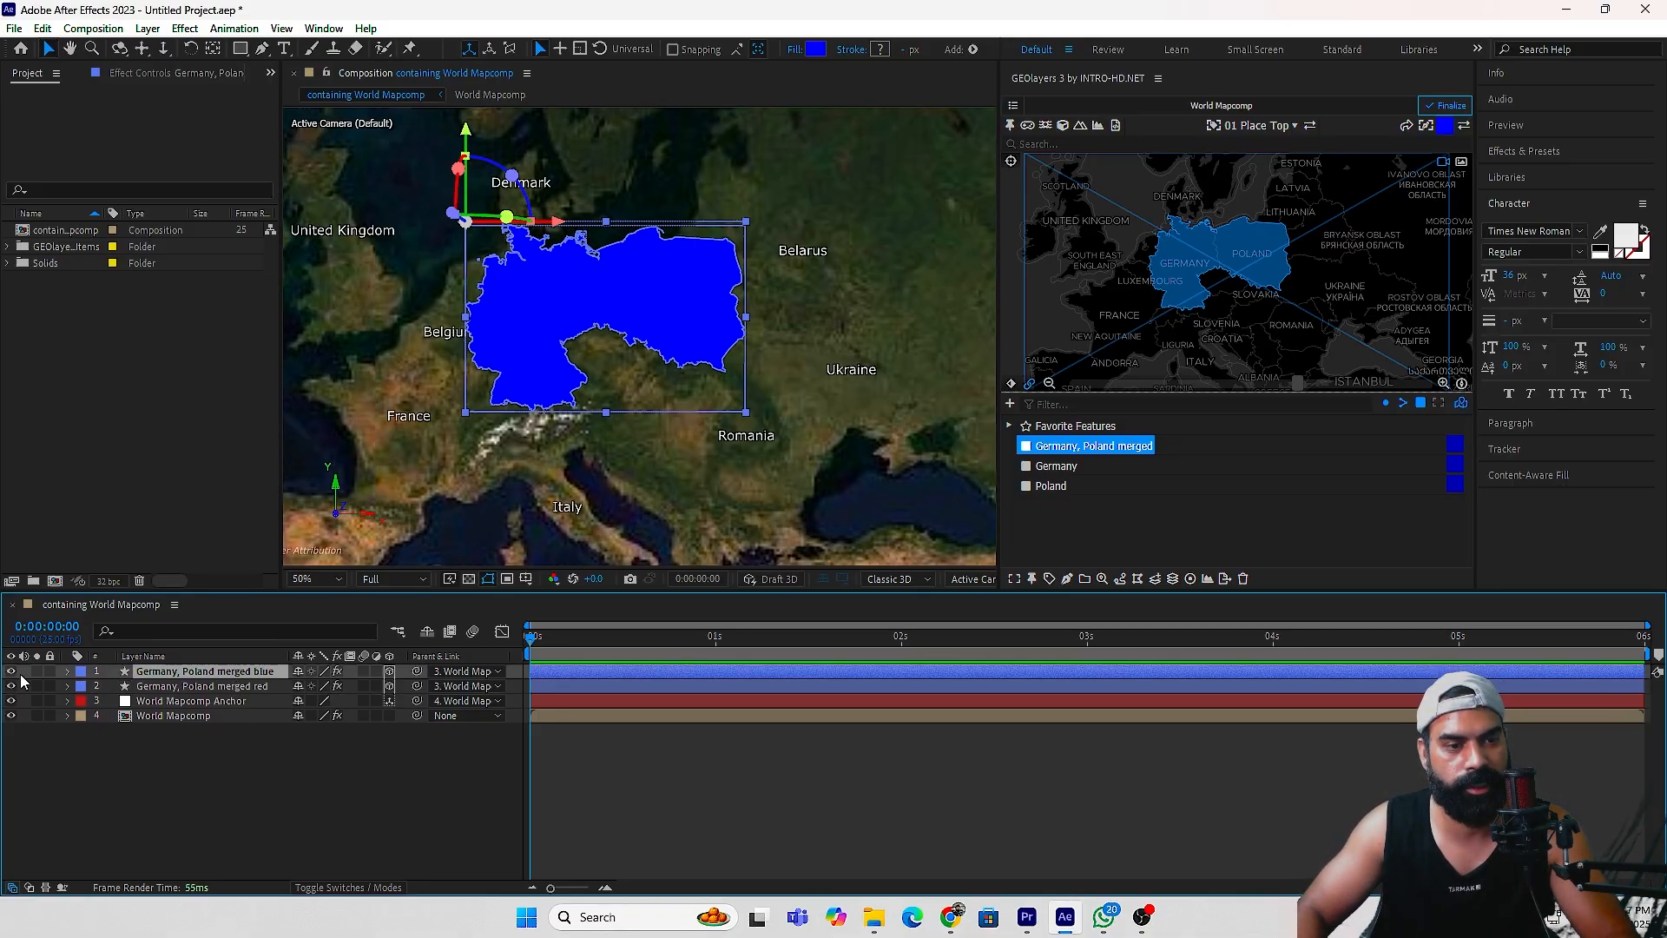
{"action": "left_click", "coordinate": [7, 670]}
{"action": "left_click", "coordinate": [10, 672]}
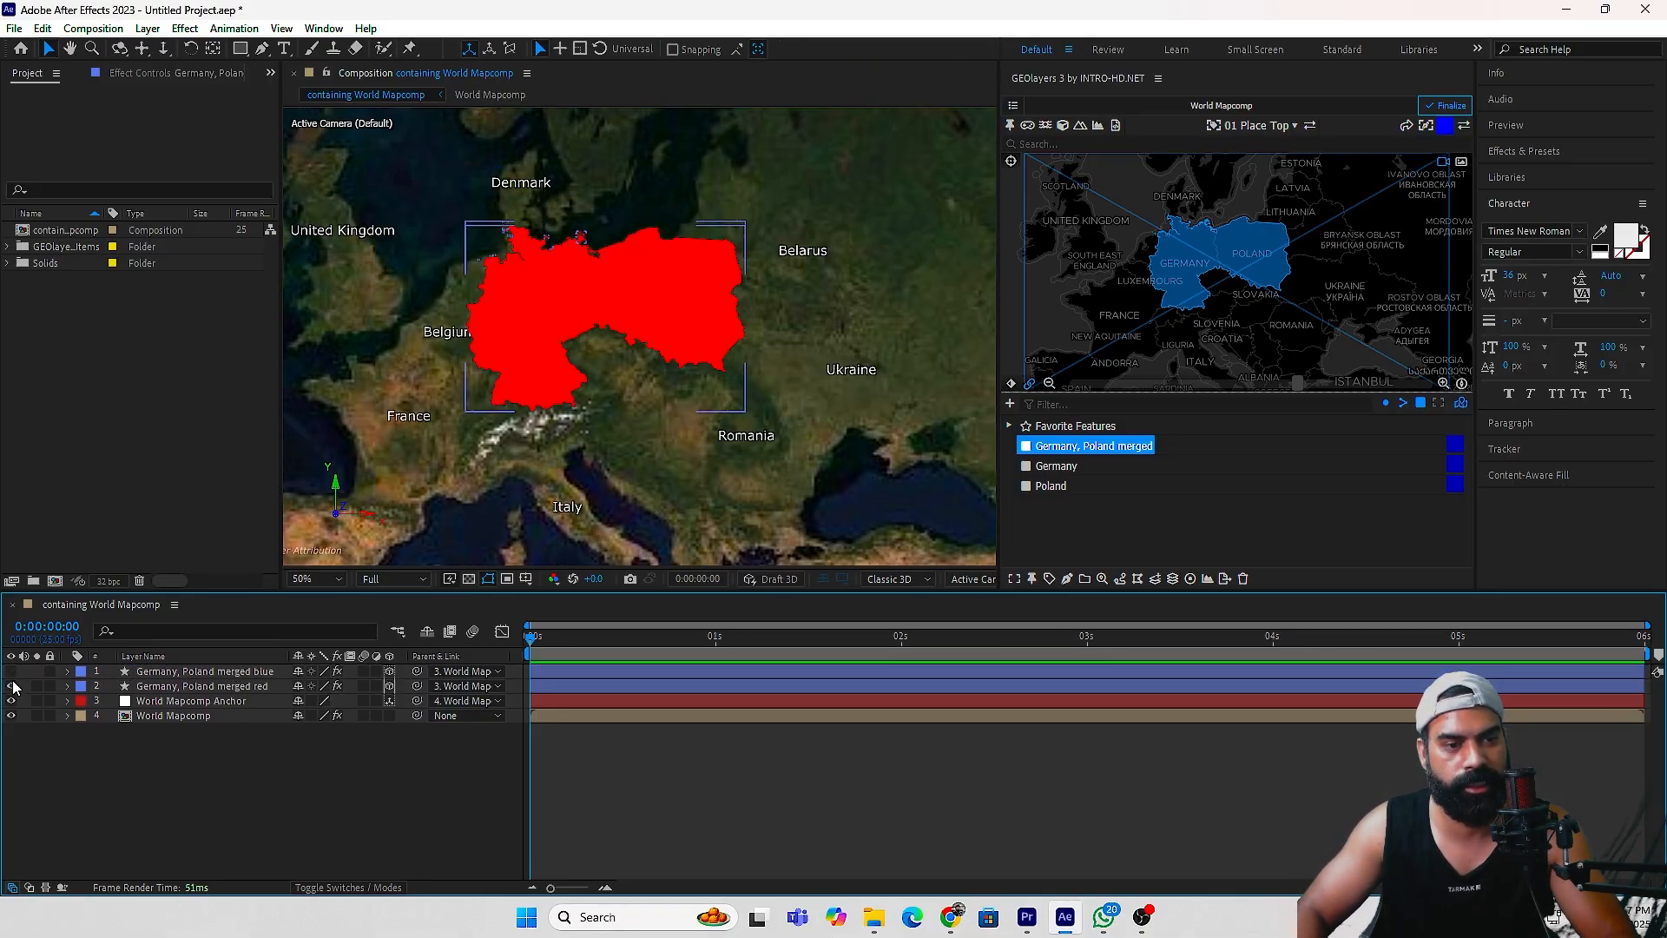
Make the "Germany, Poland merged blue" layer visible and move the "Germany, Poland merged red" layer above it.
{"action": "left_click", "coordinate": [10, 672]}
{"action": "left_click", "coordinate": [159, 676]}
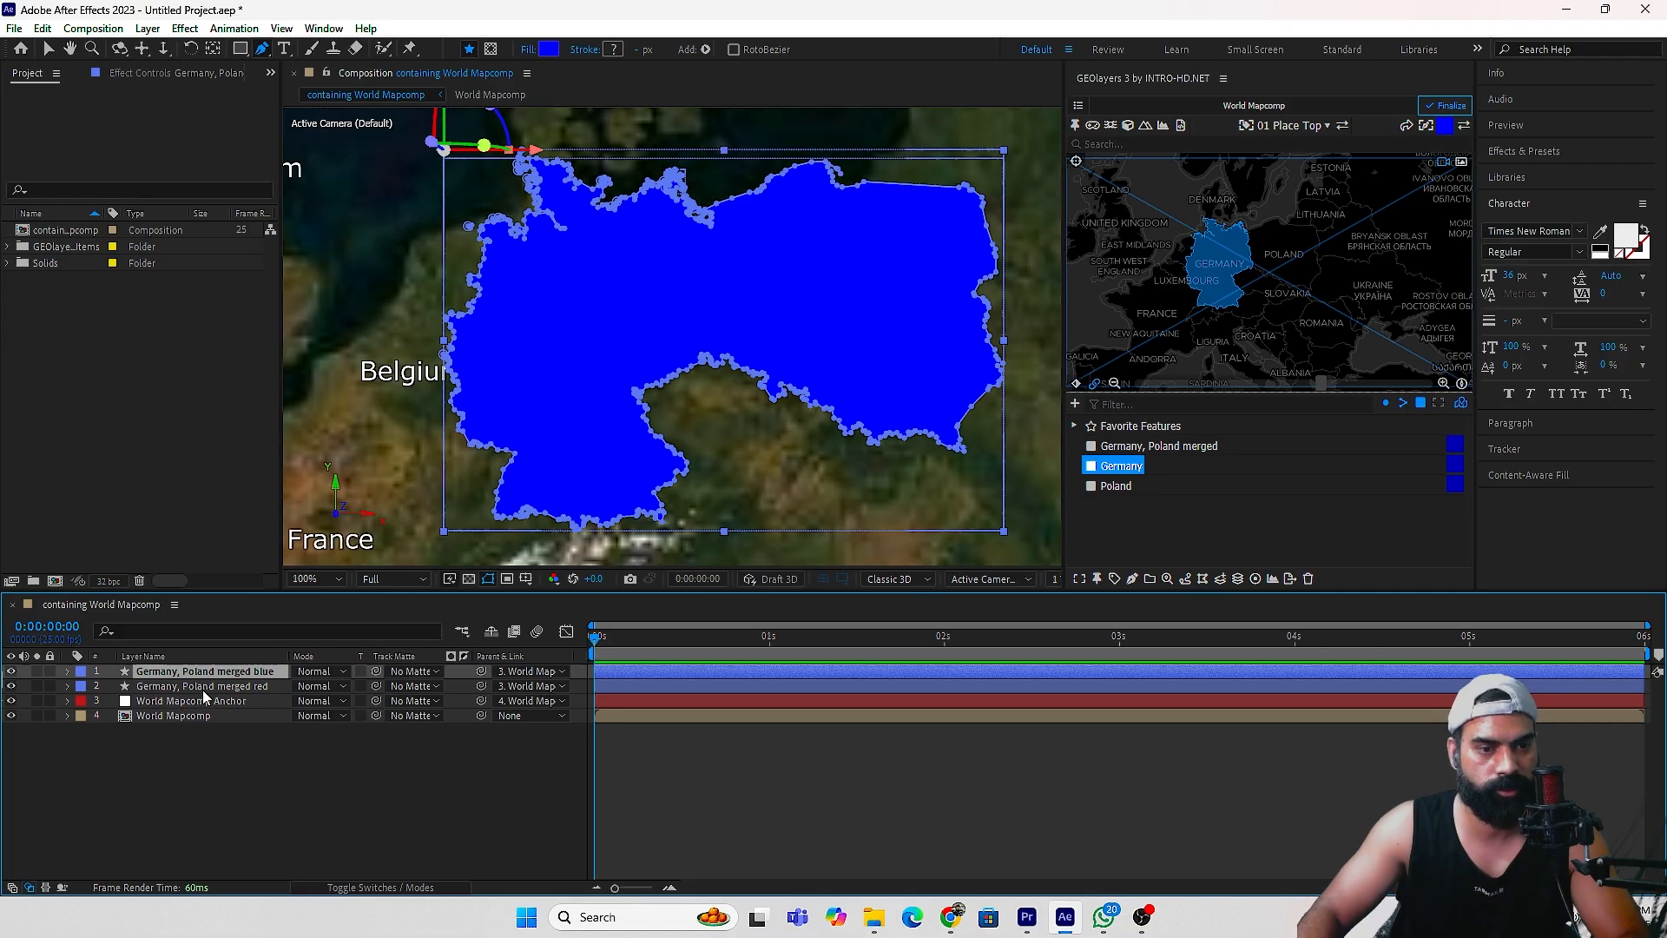
{"action": "left_click", "coordinate": [200, 688]}
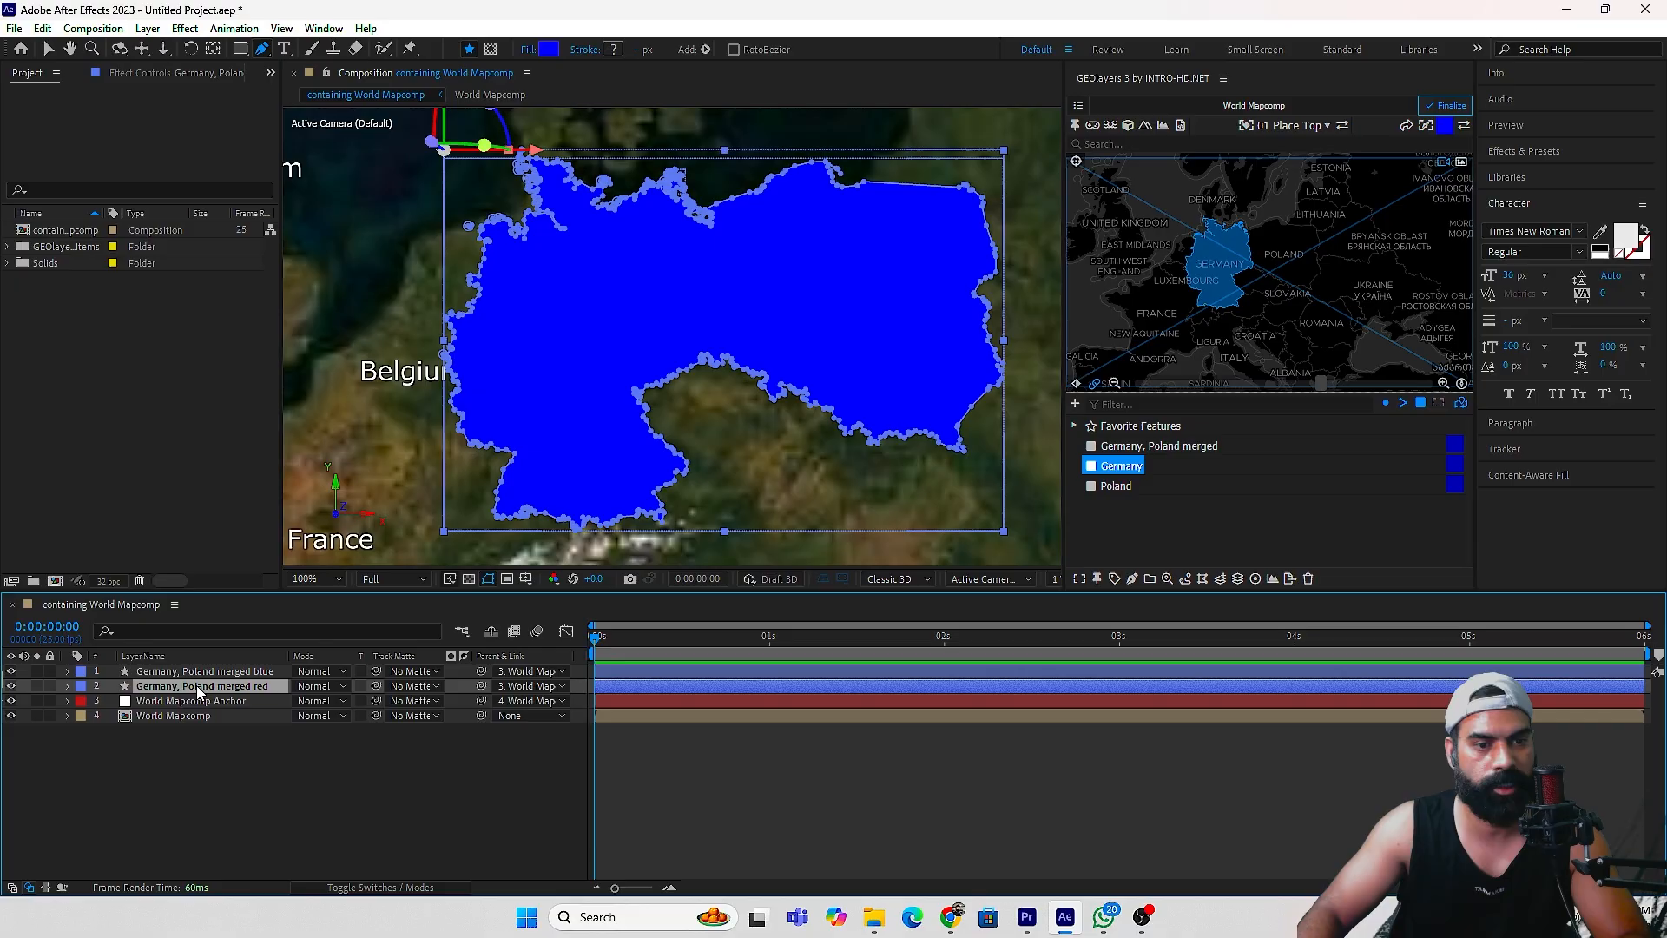
{"action": "left_click_drag", "start_coordinate": [198, 683], "coordinate": [205, 677]}
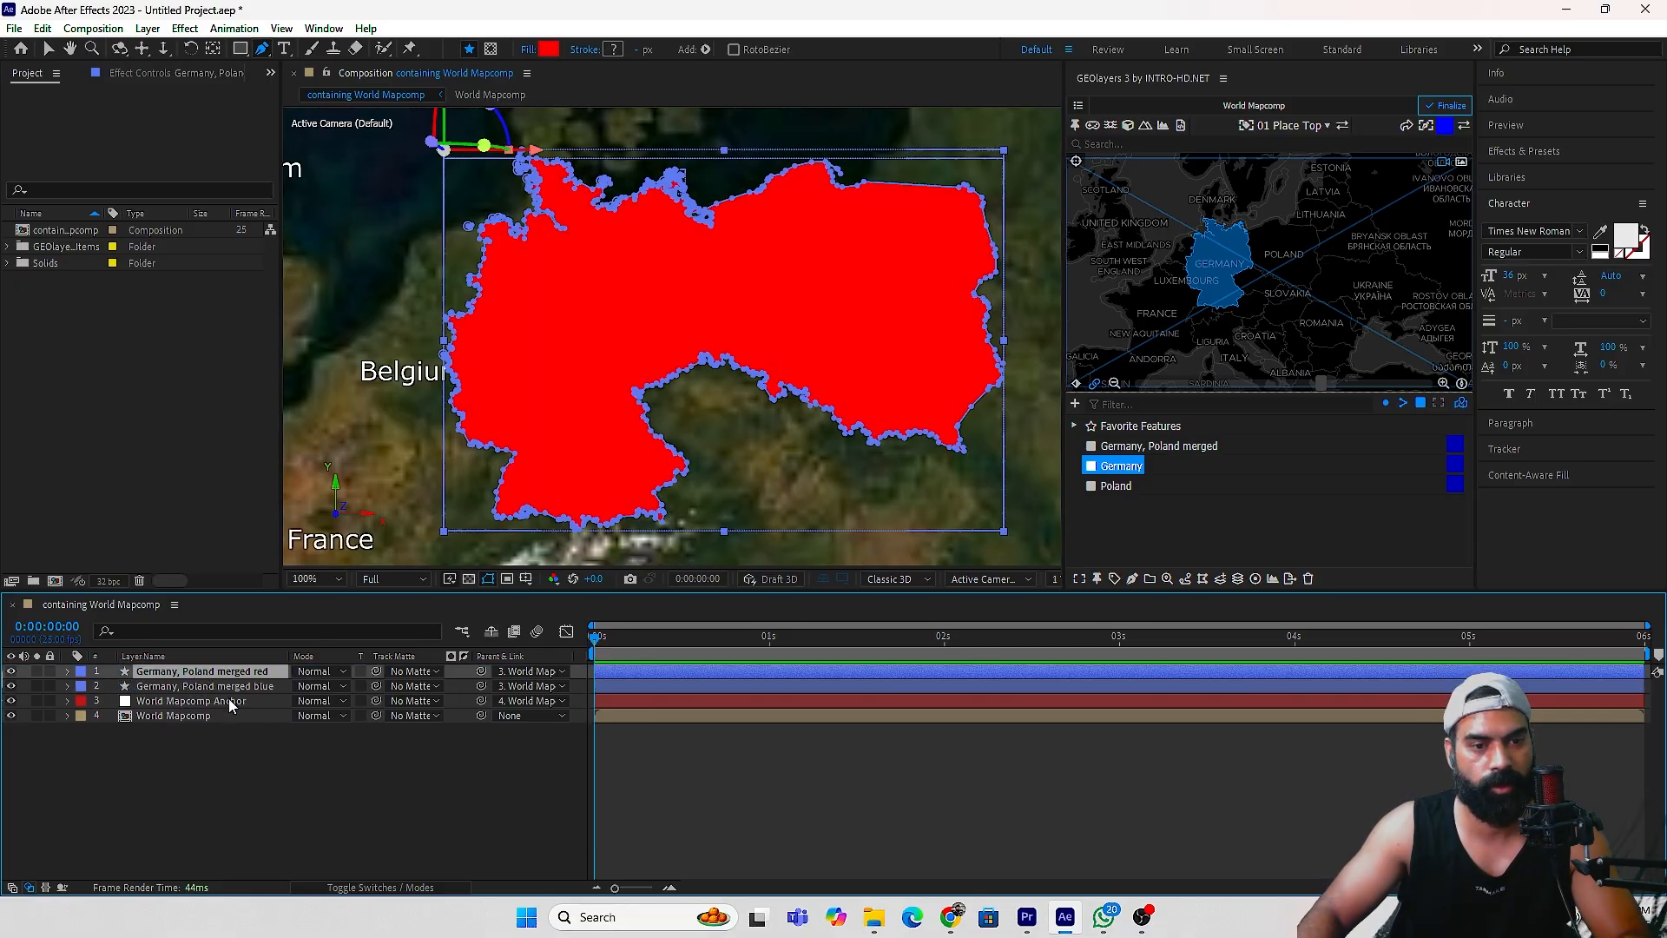
{"action": "left_click", "coordinate": [224, 686]}
{"action": "left_click", "coordinate": [222, 675]}
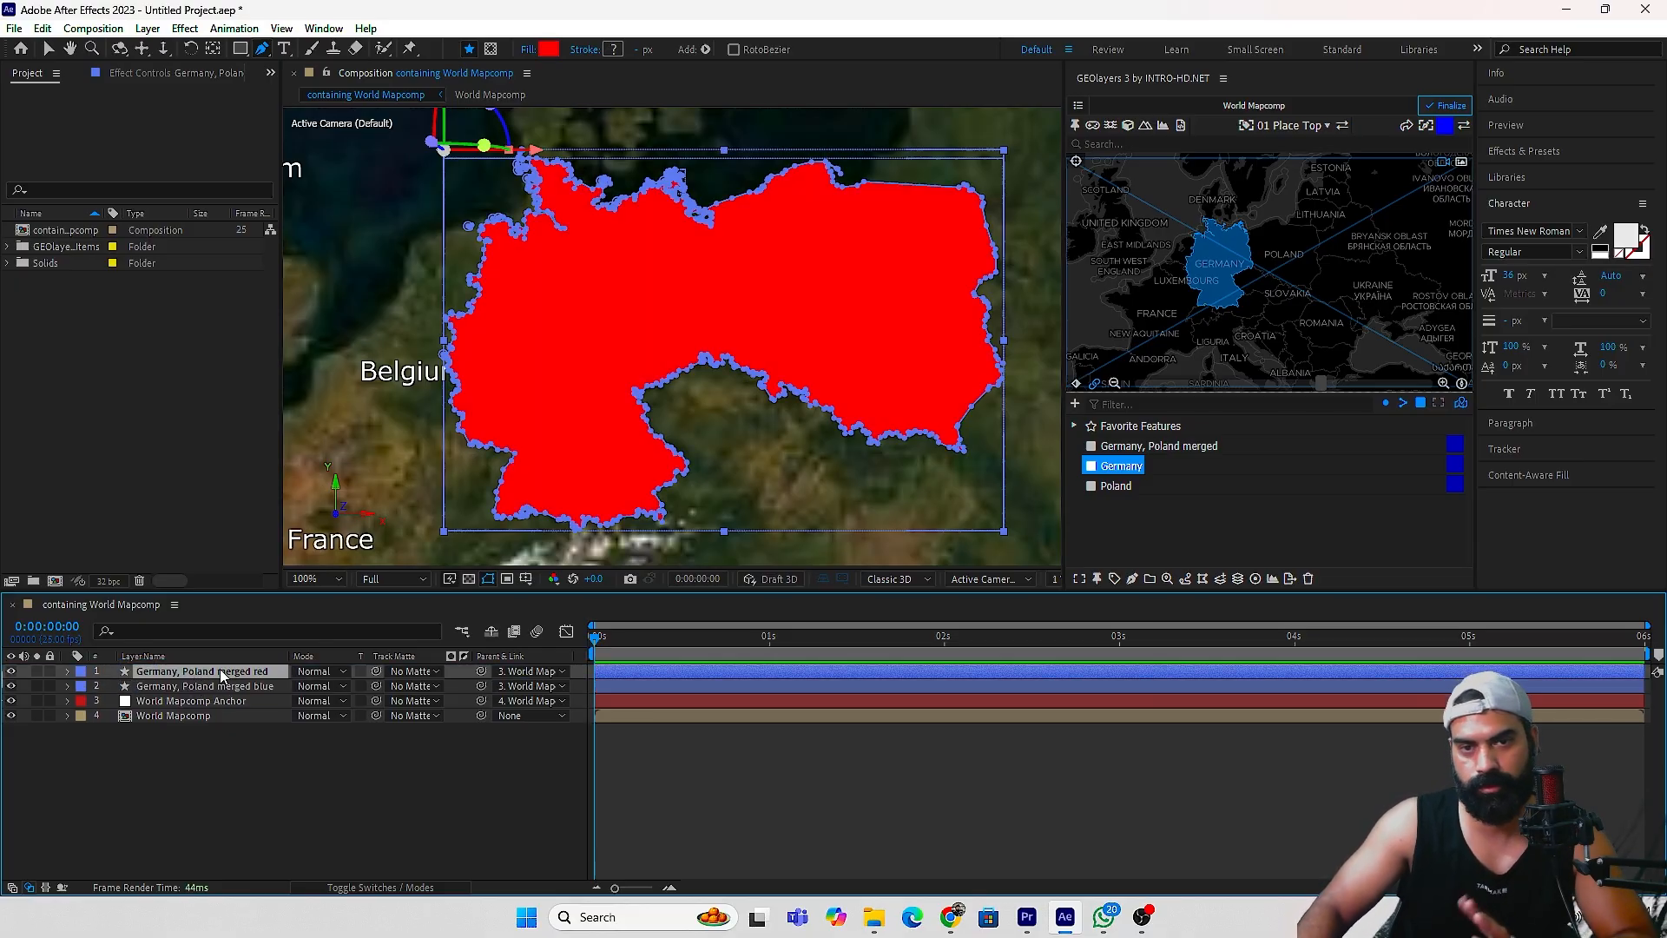
Create a green 1920 × 1080 px solid above the map layers and reduce its opacity to 41%.
{"action": "right_click", "coordinate": [241, 758]}
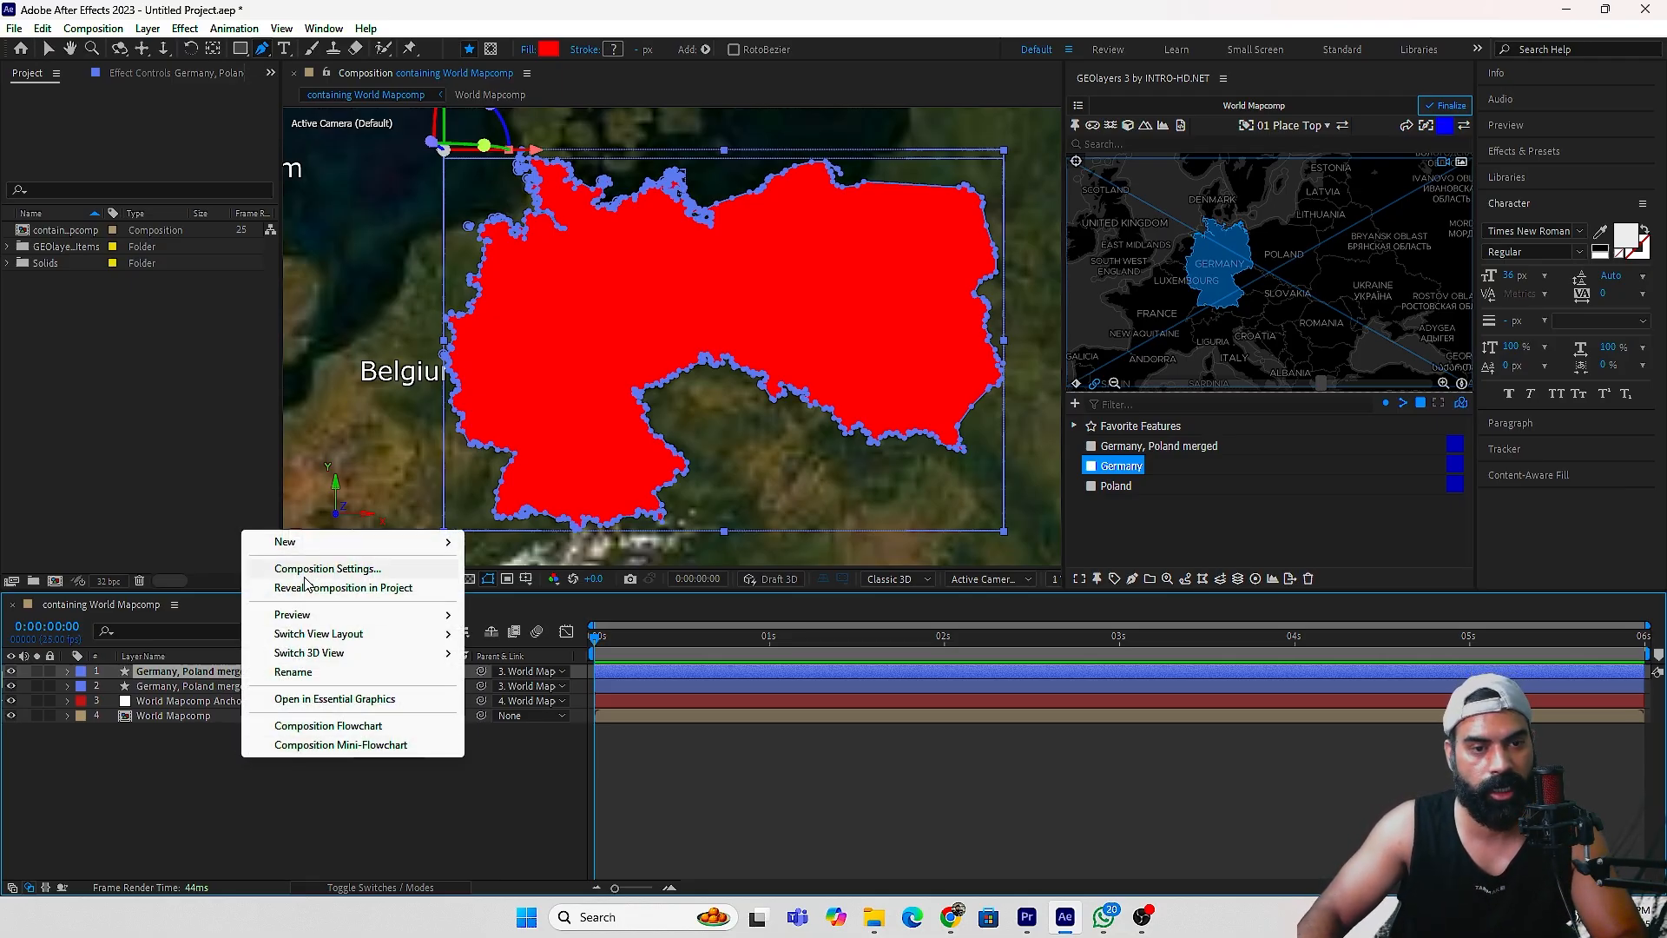
{"action": "mouse_move", "coordinate": [314, 542]}
{"action": "left_click", "coordinate": [508, 588]}
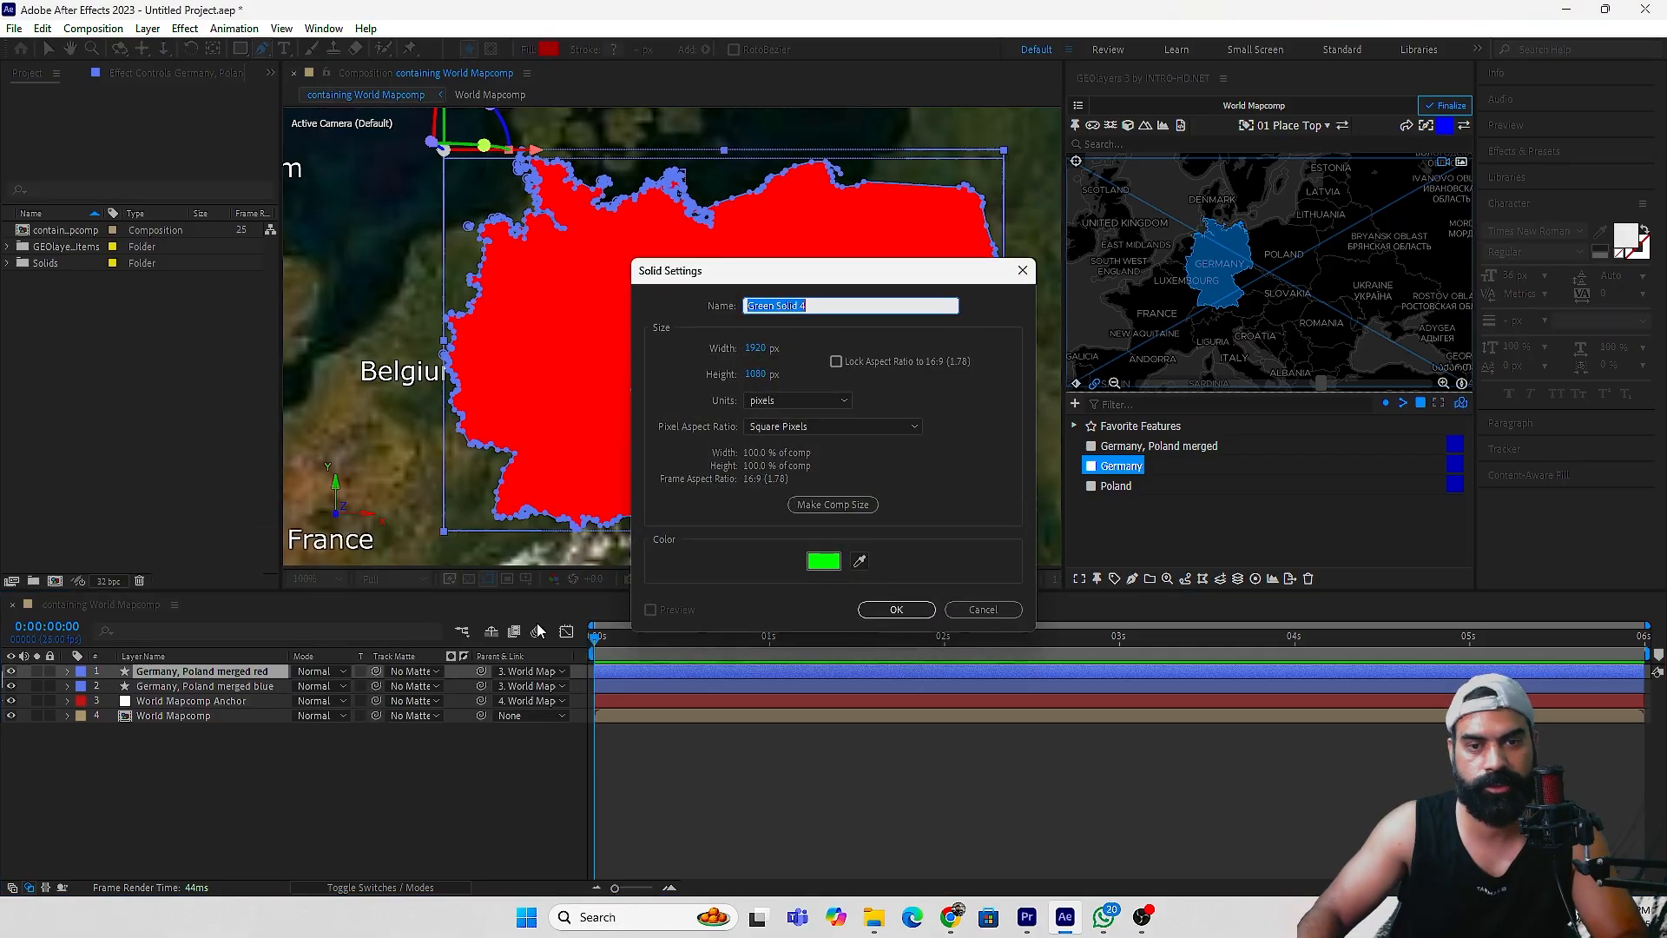
{"action": "left_click", "coordinate": [900, 611]}
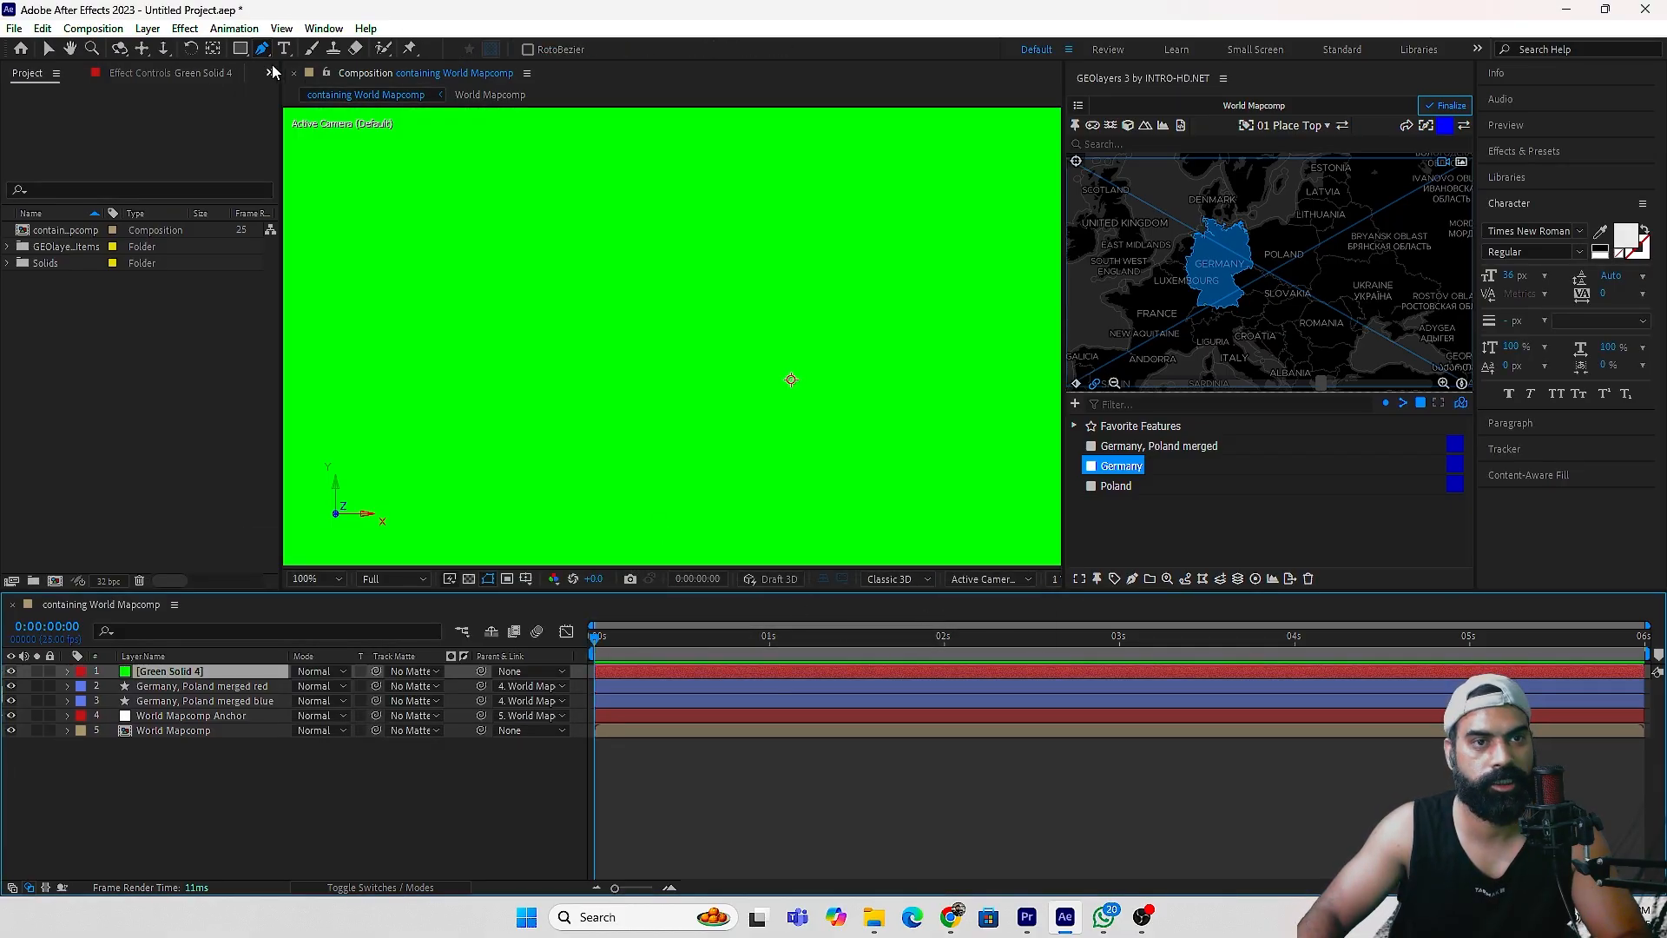
{"action": "left_click", "coordinate": [67, 671]}
{"action": "left_click", "coordinate": [81, 687]}
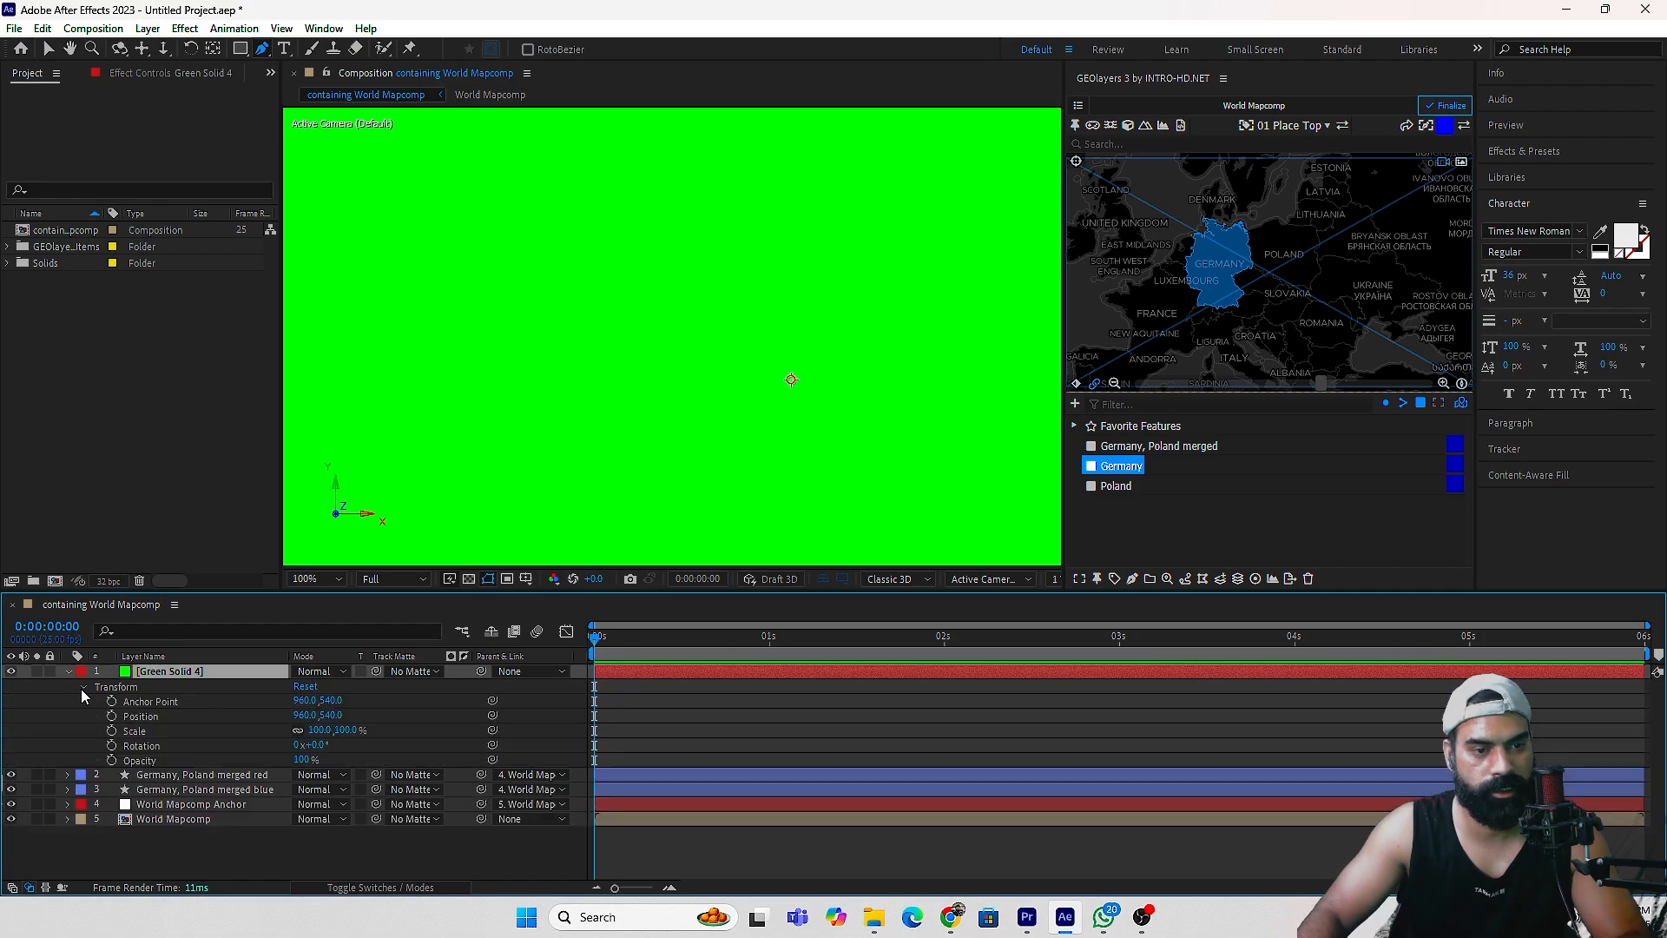
{"action": "left_click_drag", "start_coordinate": [295, 760], "coordinate": [258, 763]}
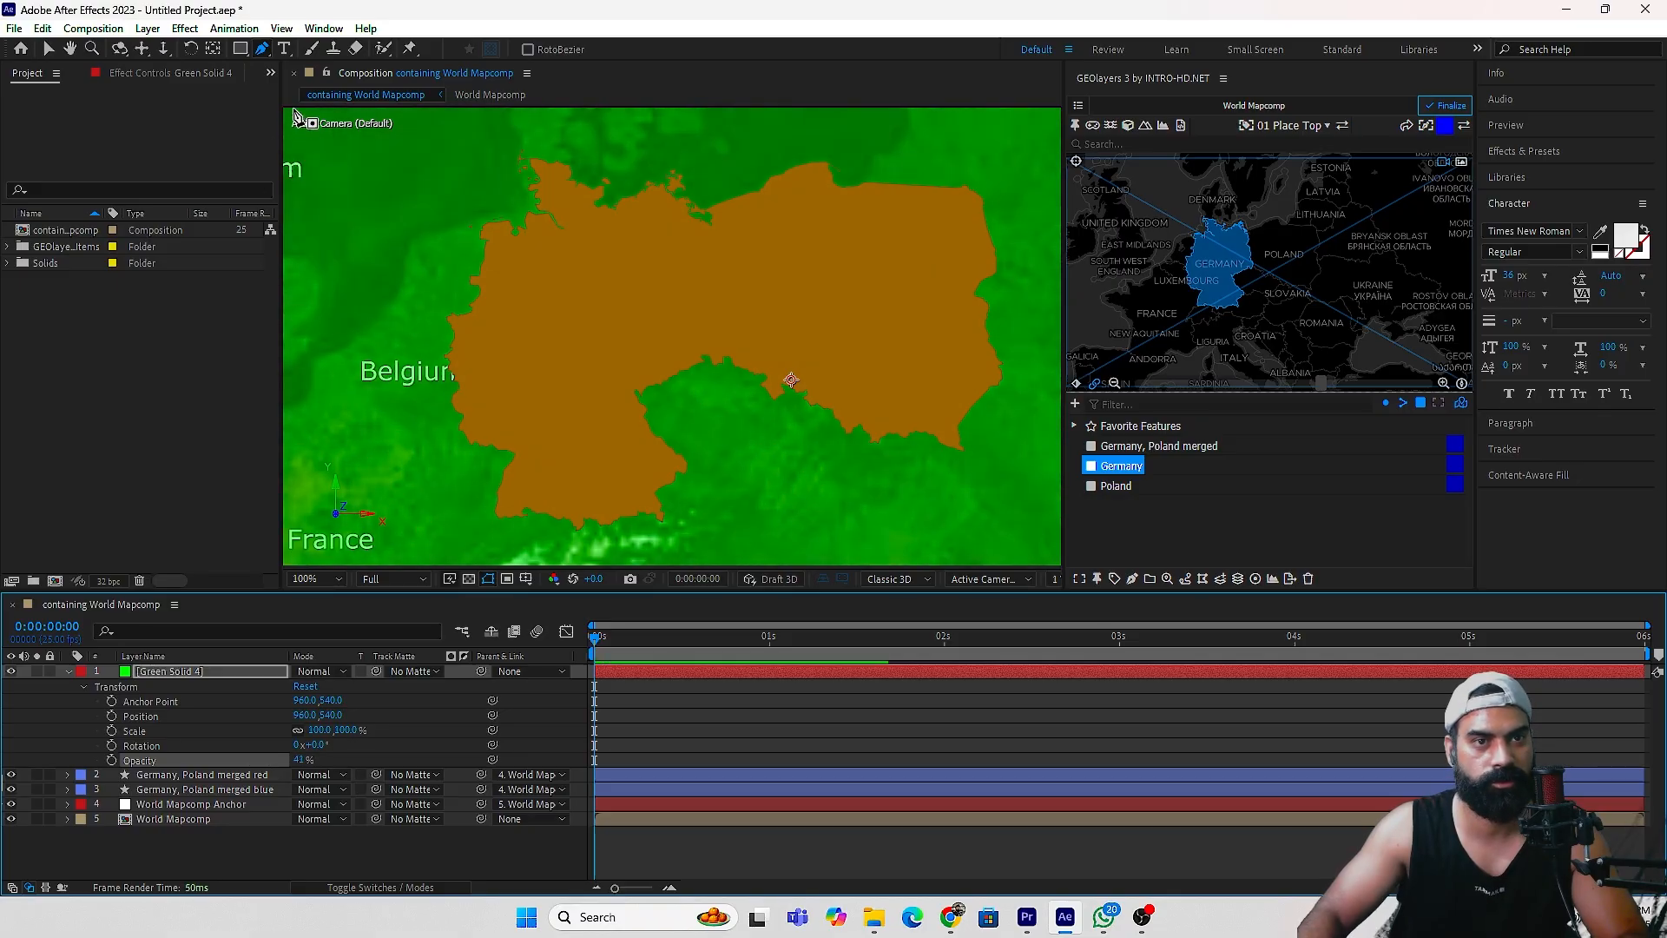
Draw a closed mask on the green solid that follows the Germany–Poland border and loops around Germany.
{"action": "left_click_drag", "start_coordinate": [702, 200], "coordinate": [693, 205]}
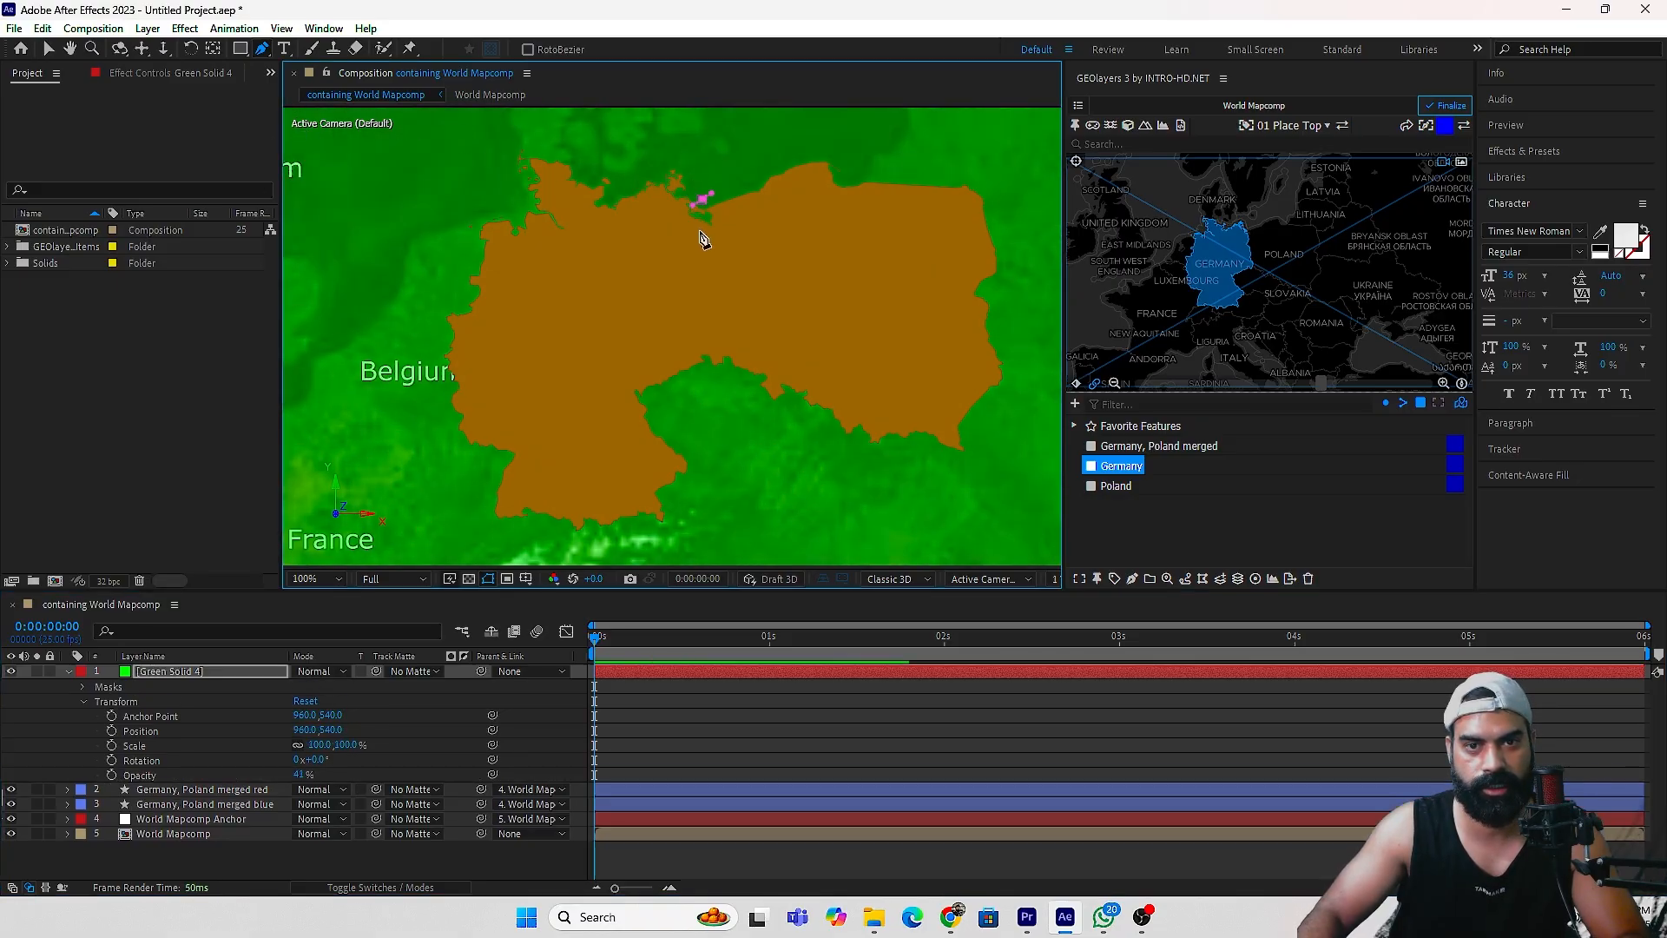
{"action": "left_click", "coordinate": [698, 230]}
{"action": "left_click", "coordinate": [711, 404]}
{"action": "left_click_drag", "start_coordinate": [706, 526], "coordinate": [633, 566]}
{"action": "left_click_drag", "start_coordinate": [469, 531], "coordinate": [400, 461]}
{"action": "left_click_drag", "start_coordinate": [359, 306], "coordinate": [373, 230]}
{"action": "left_click_drag", "start_coordinate": [472, 141], "coordinate": [573, 91]}
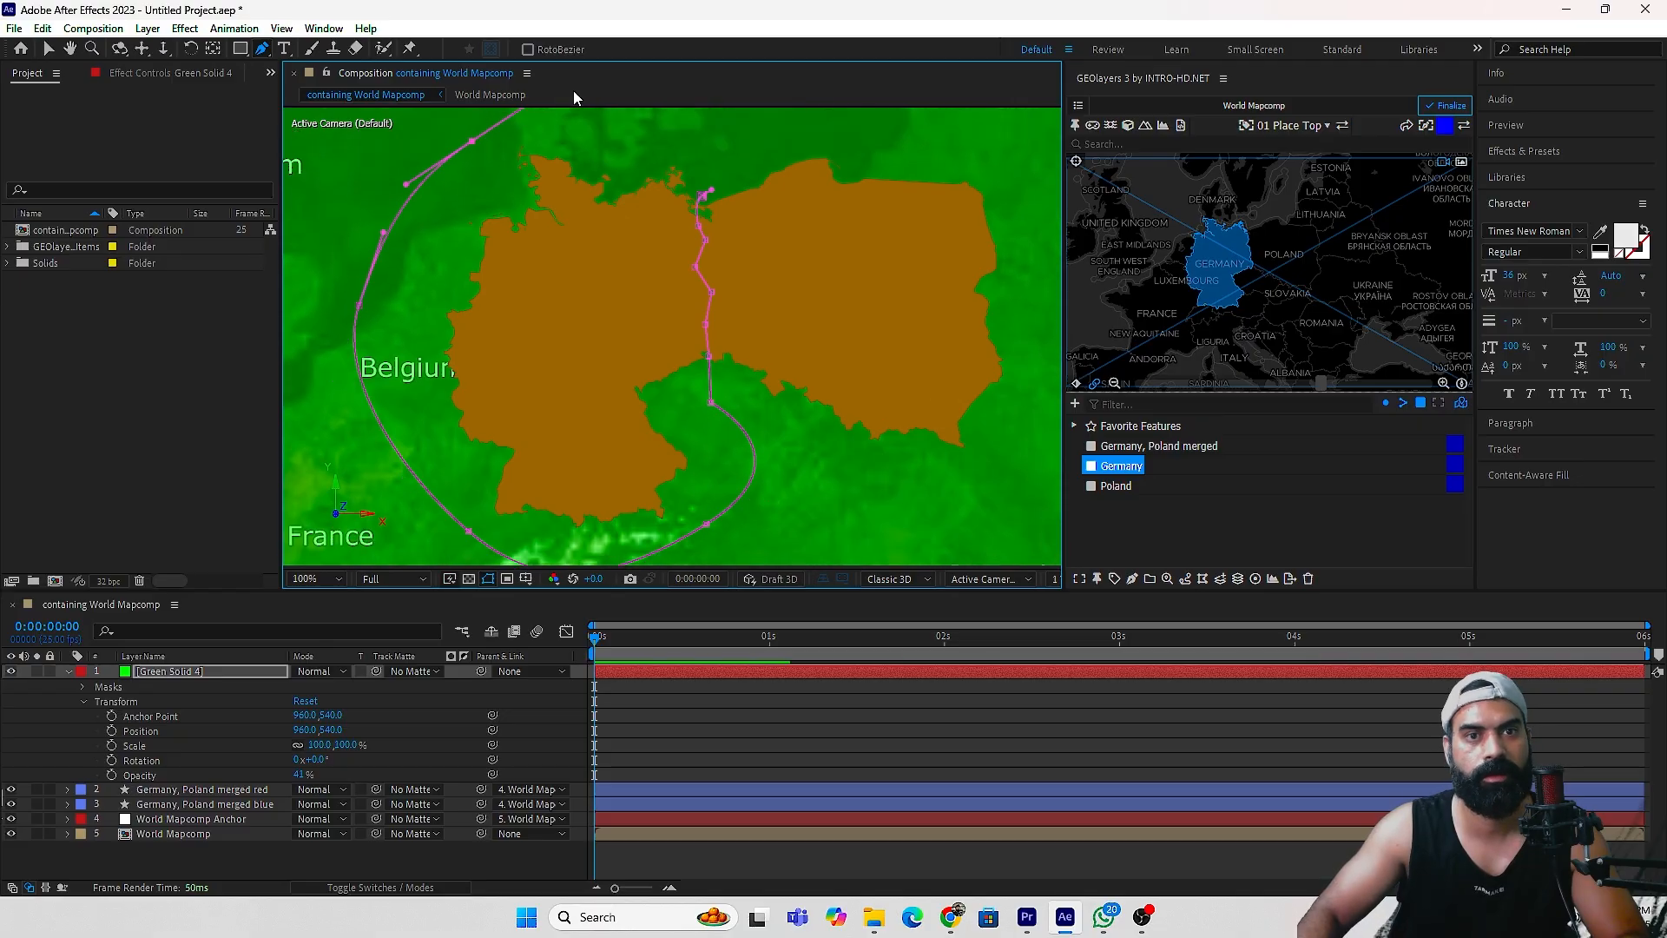
{"action": "left_click_drag", "start_coordinate": [662, 152], "coordinate": [678, 159]}
{"action": "left_click", "coordinate": [703, 197]}
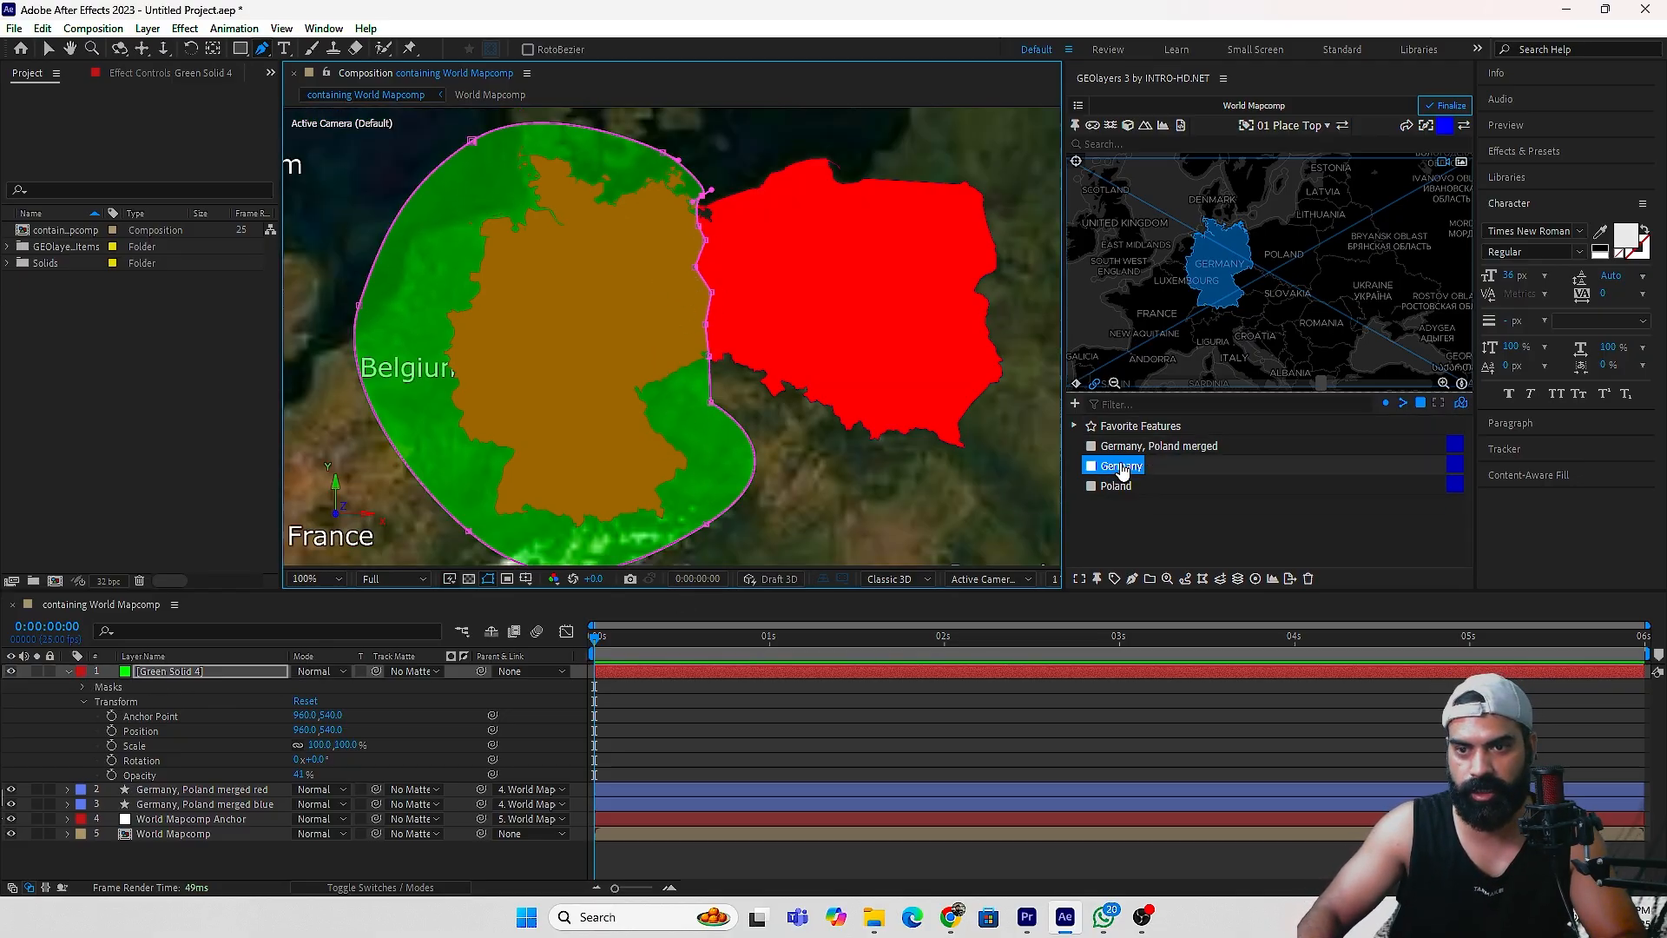
Draw the Germany feature from GEOlayers as a separate blue shape layer to serve as a border reference.
{"action": "left_click", "coordinate": [1123, 467]}
{"action": "left_click", "coordinate": [1133, 578]}
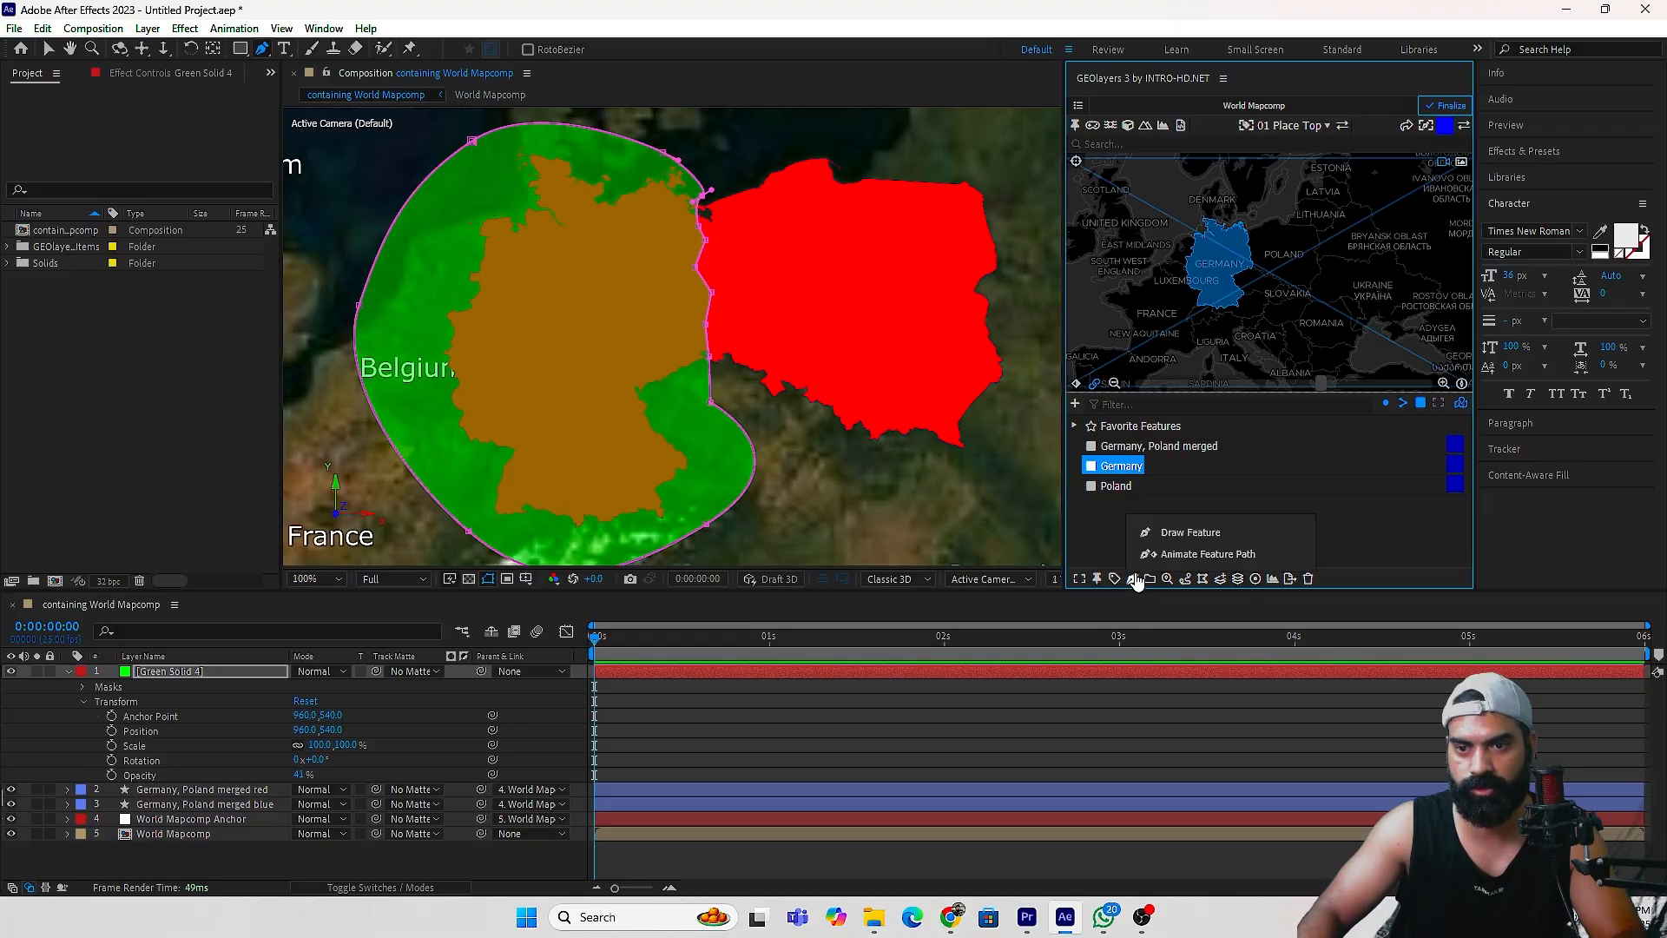
{"action": "left_click", "coordinate": [1205, 531]}
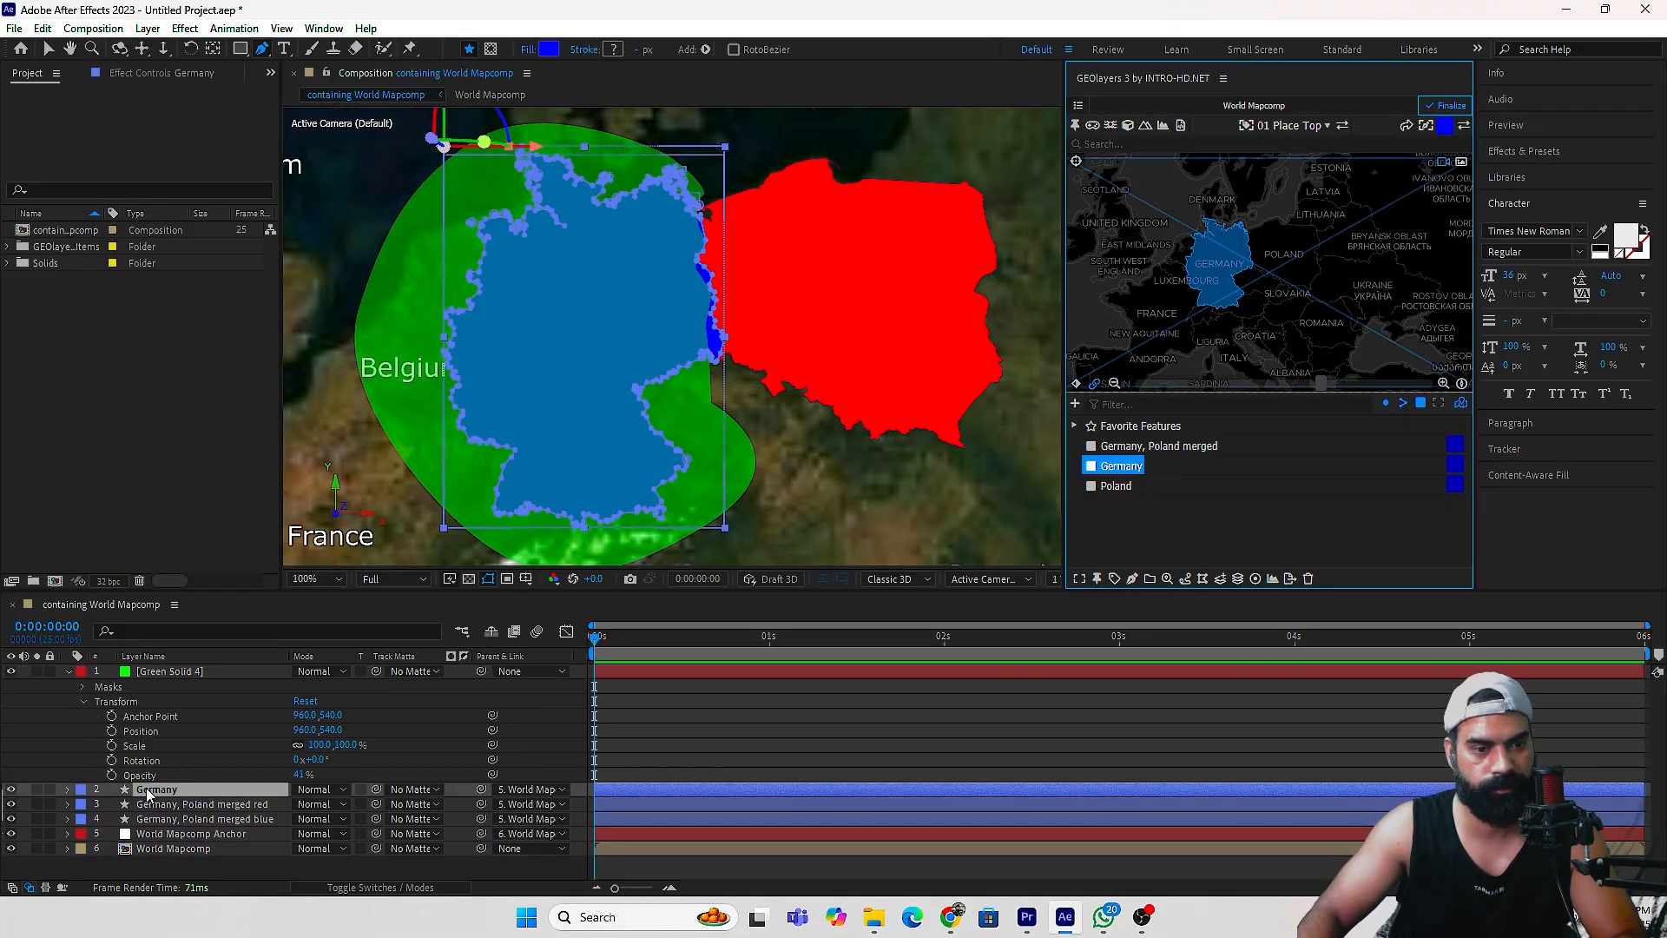
Adjust the green solid's mask points along Germany's eastern edge to match the reference shape's border.
{"action": "left_click", "coordinate": [217, 671]}
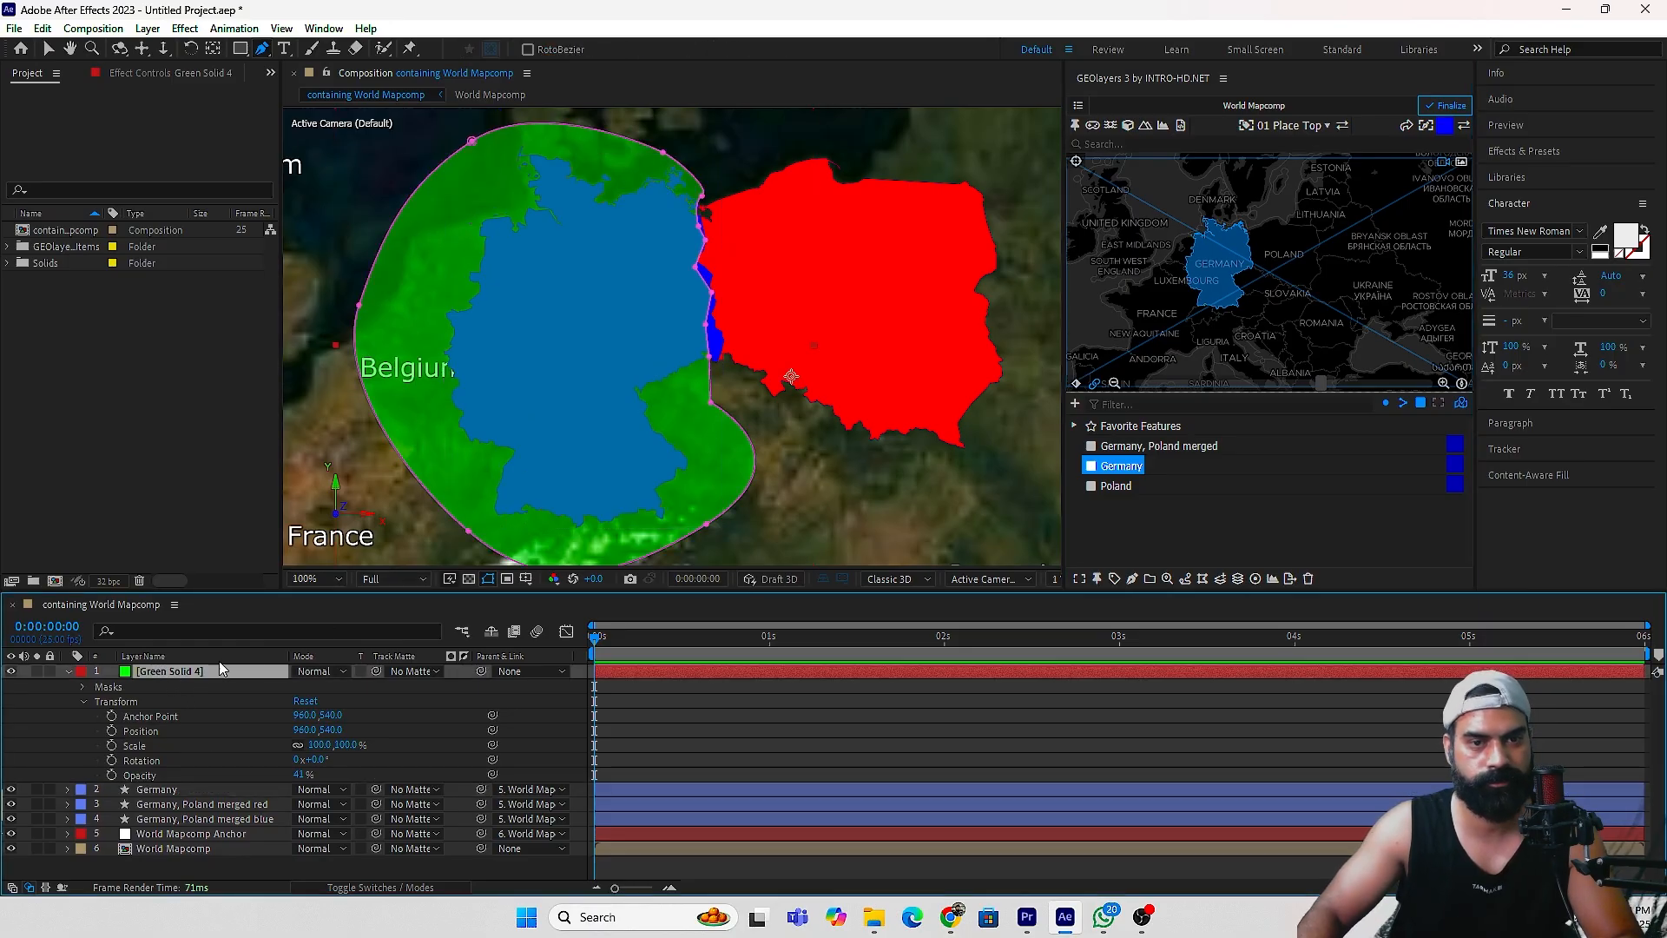
{"action": "scroll", "coordinate": [547, 398], "scroll_direction": "up", "scroll_amount": 5}
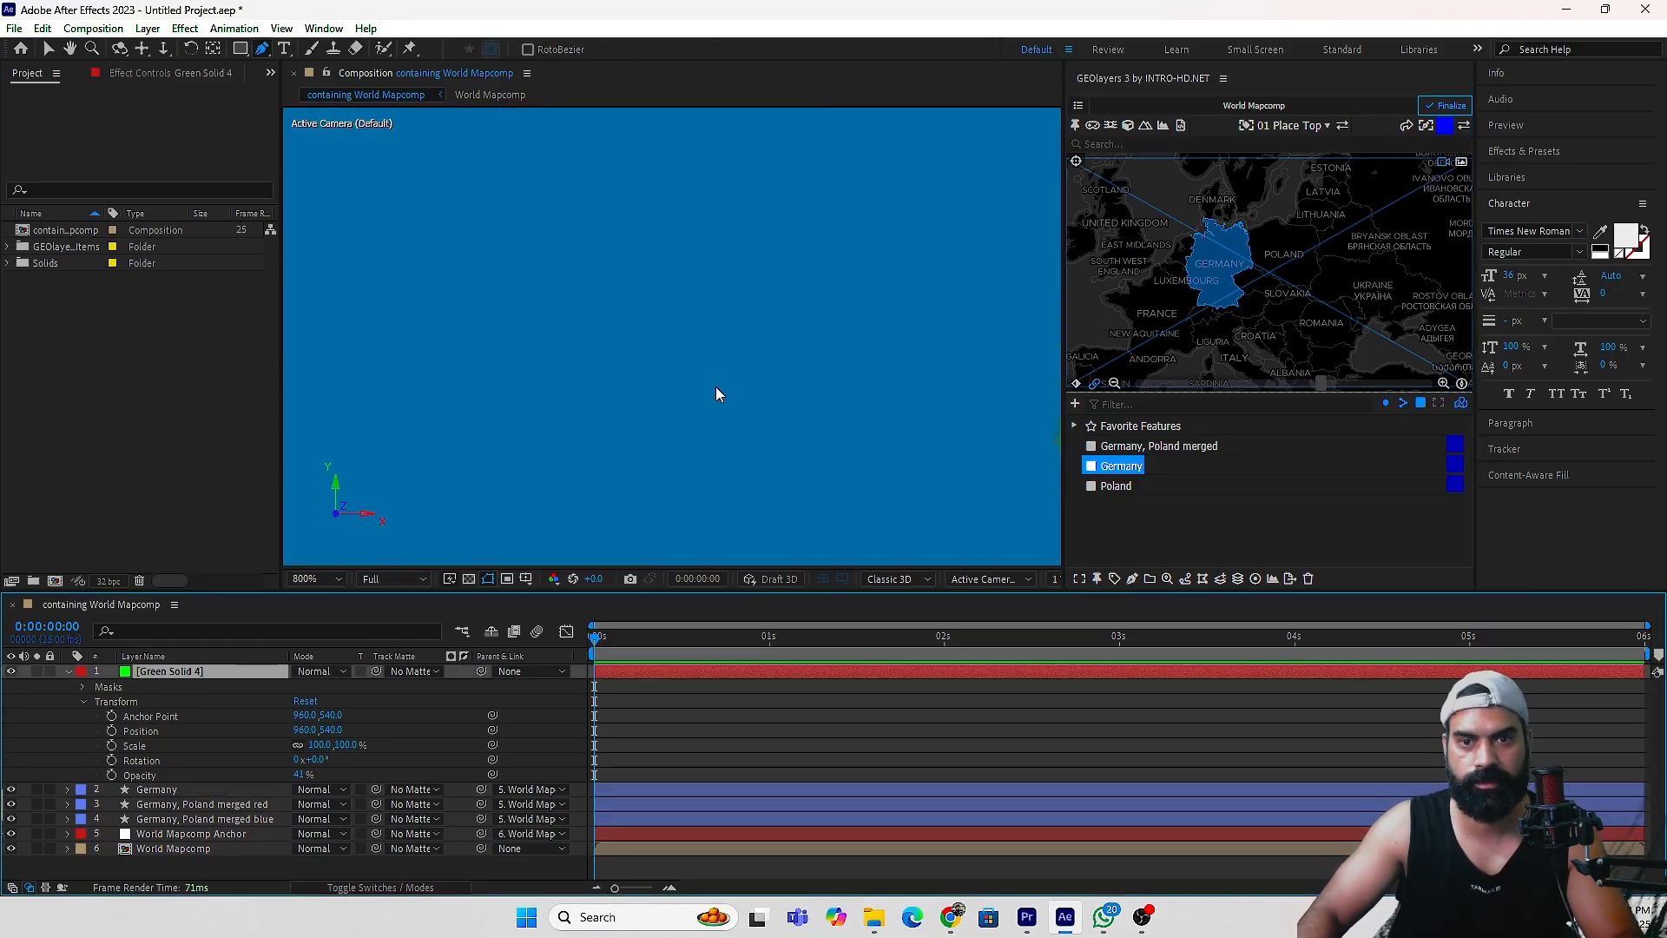
{"action": "scroll", "coordinate": [721, 392], "scroll_direction": "down", "scroll_amount": 5}
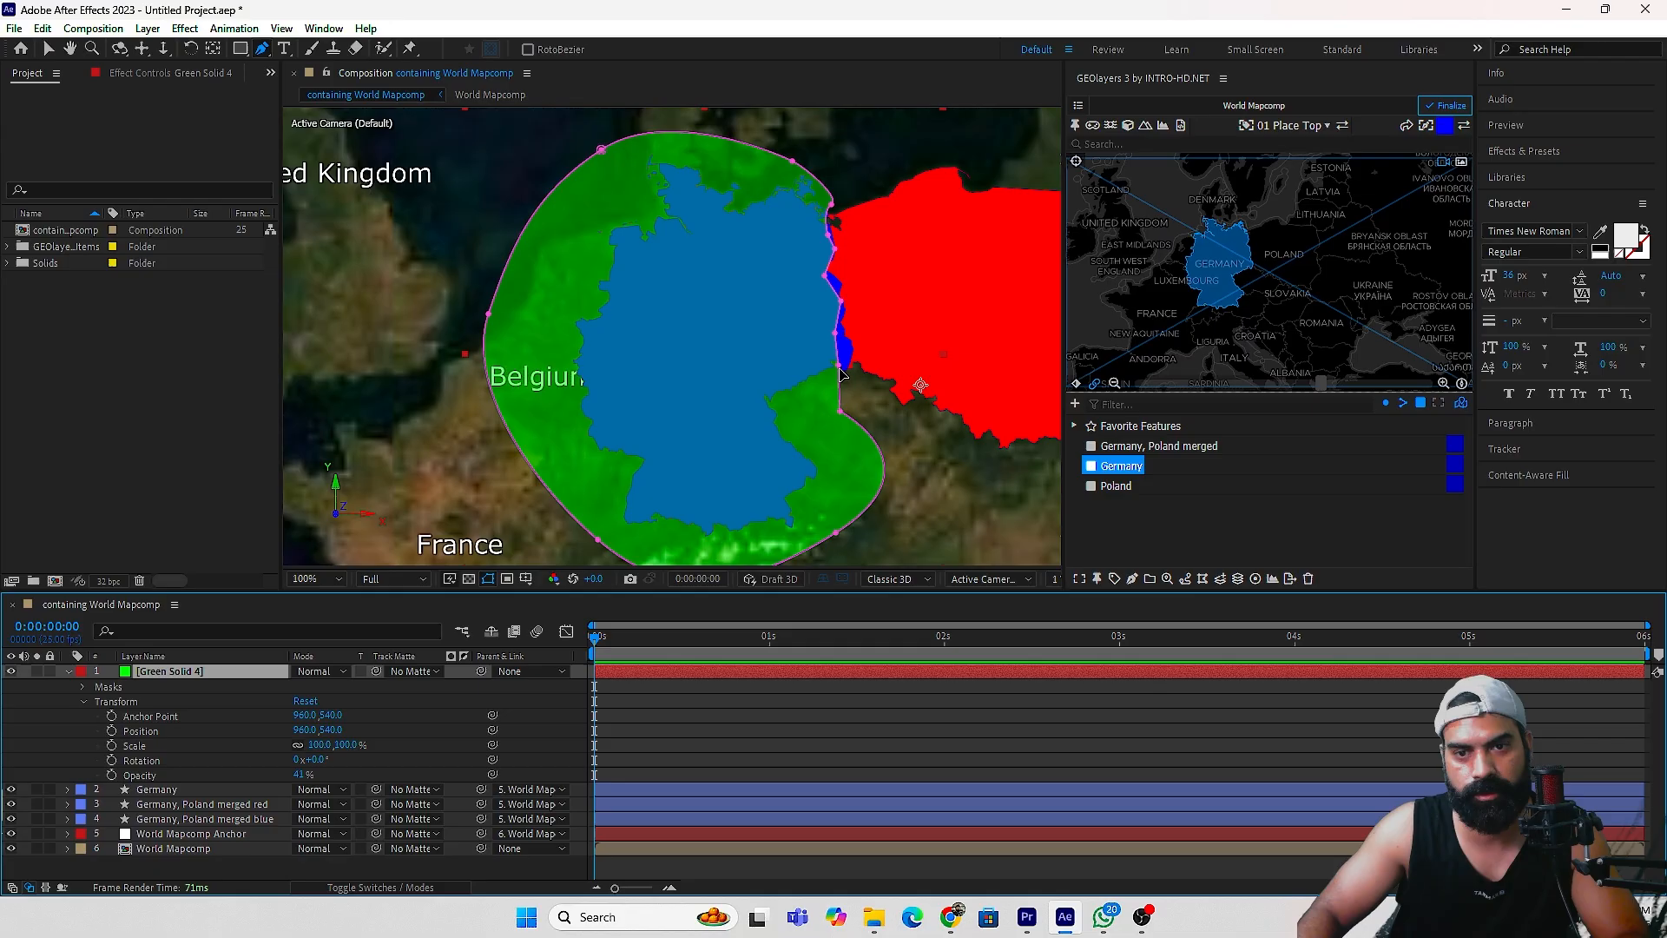
{"action": "left_click_drag", "start_coordinate": [838, 366], "coordinate": [852, 344]}
{"action": "left_click_drag", "start_coordinate": [825, 287], "coordinate": [831, 221]}
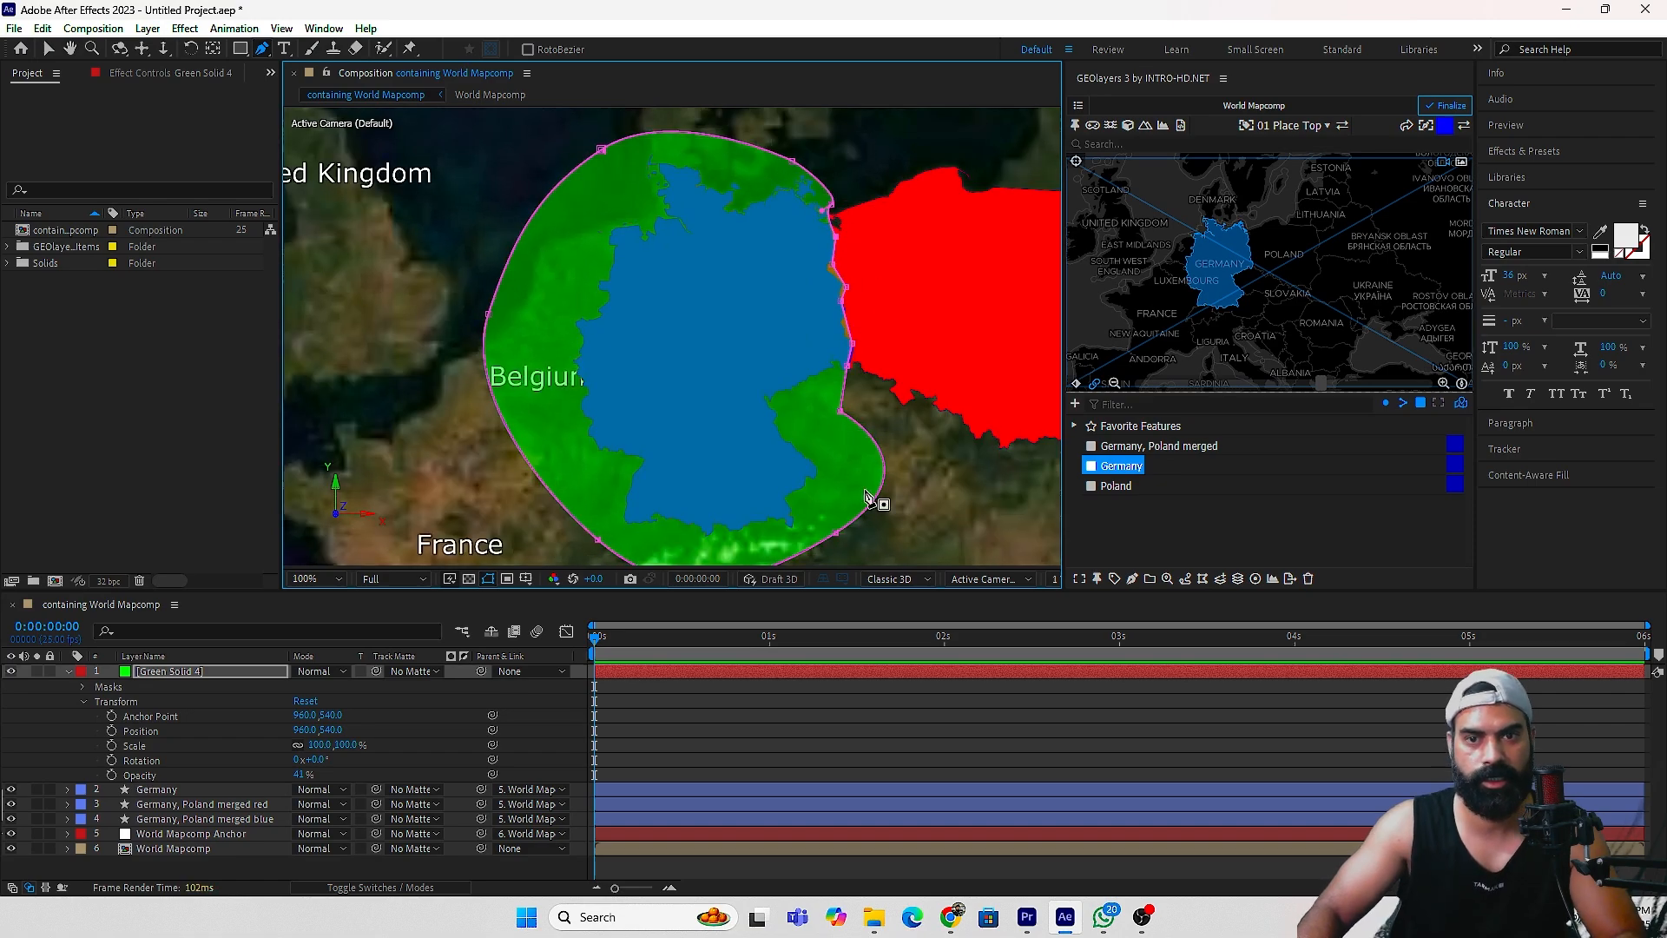
Delete the Germany reference shape layer and collapse the green solid's properties.
{"action": "left_click", "coordinate": [156, 790]}
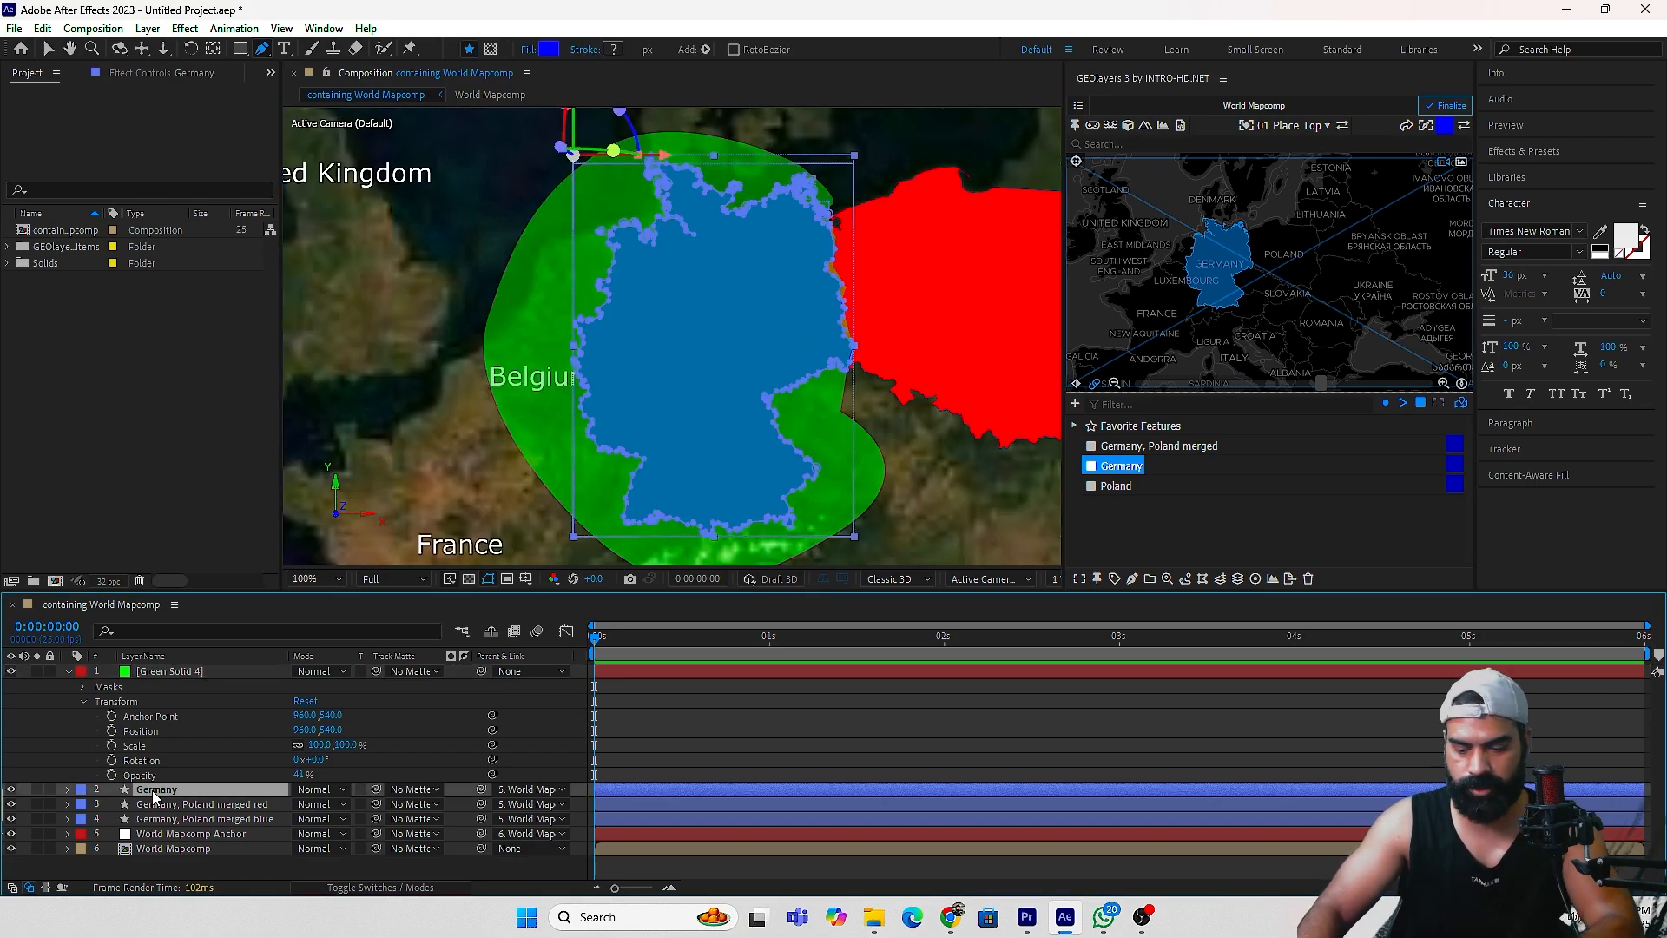
{"action": "key", "text": "Delete"}
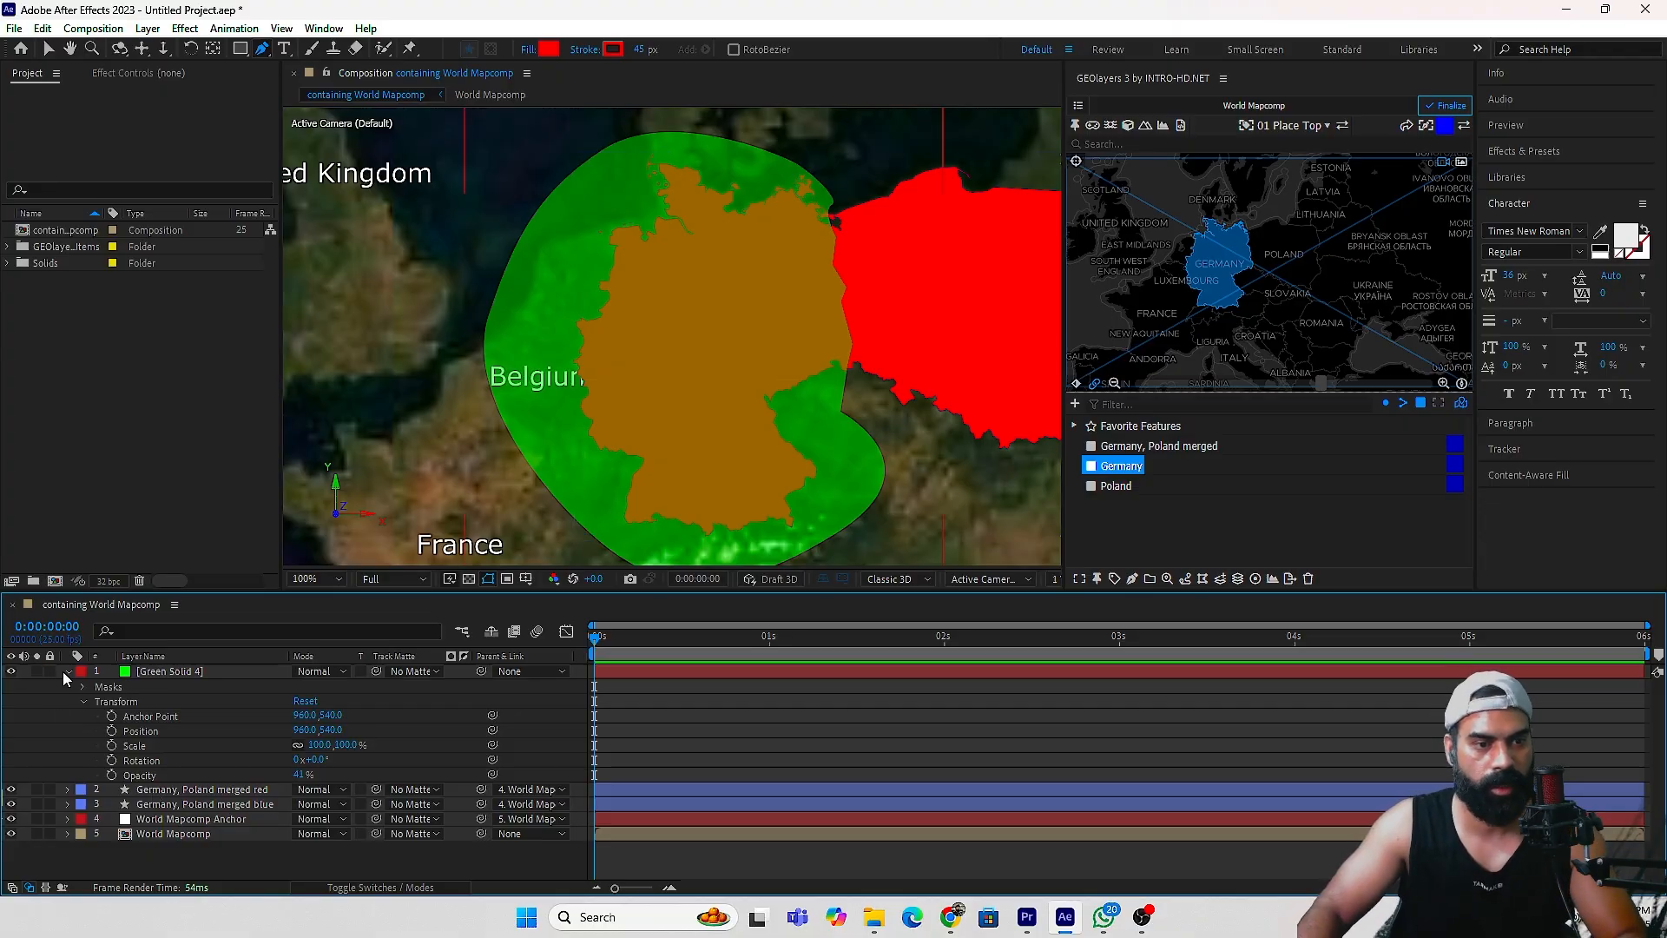
{"action": "left_click", "coordinate": [69, 670]}
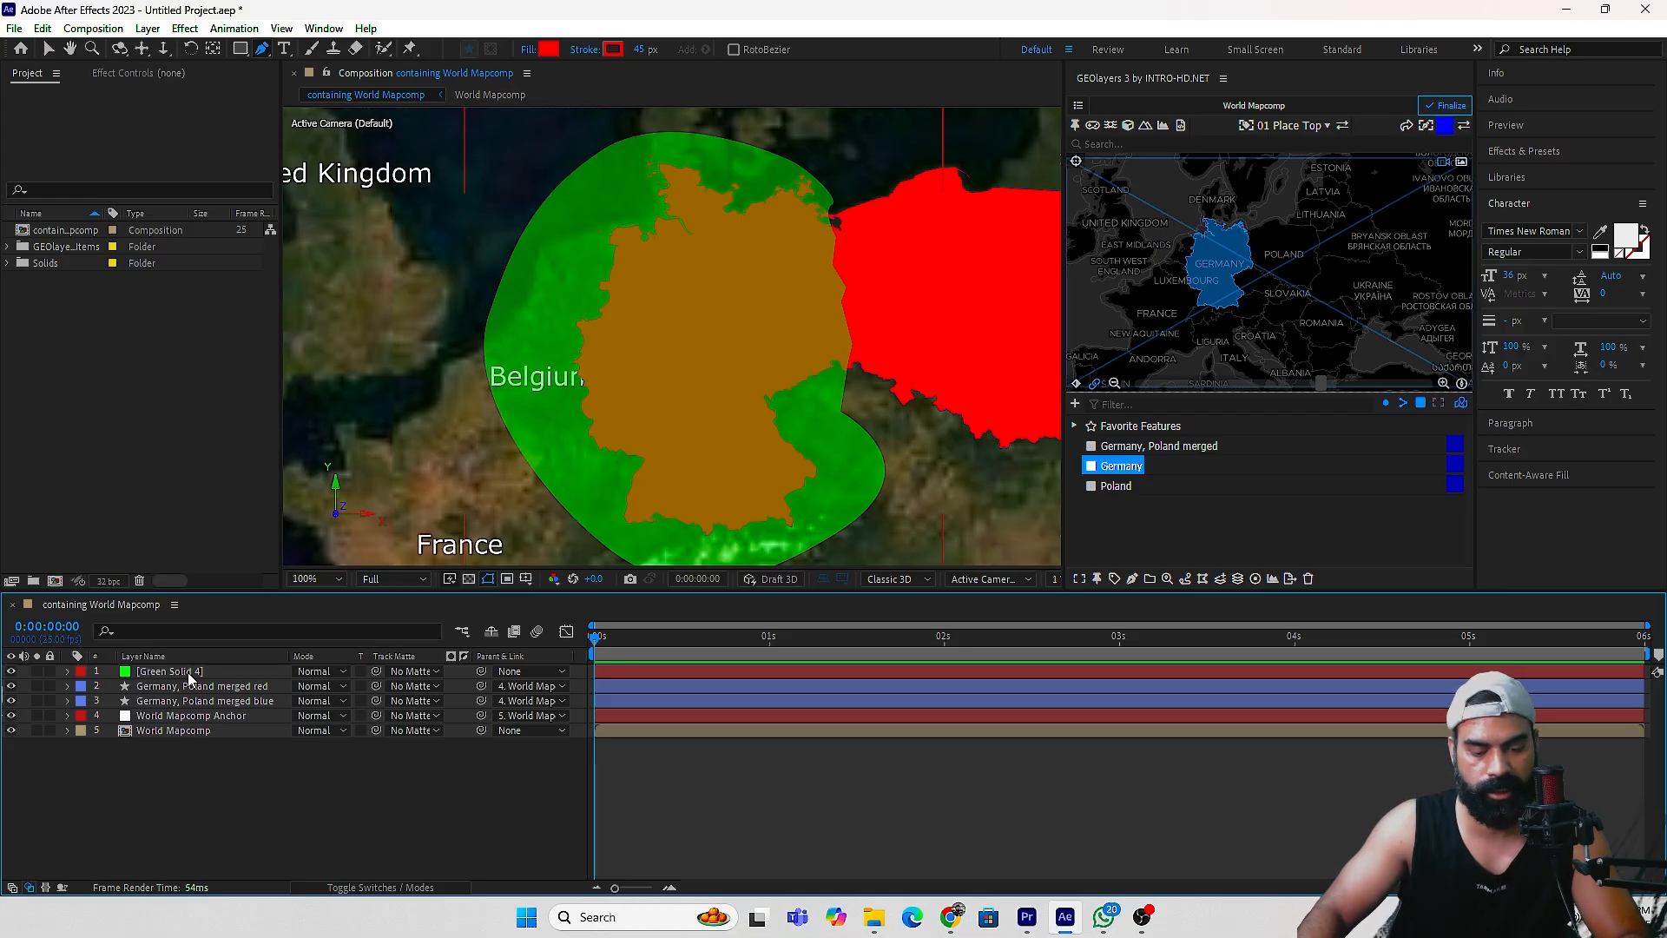
Set the green solid as the track matte of the "Germany, Poland merged red" layer.
{"action": "key", "text": "F4"}
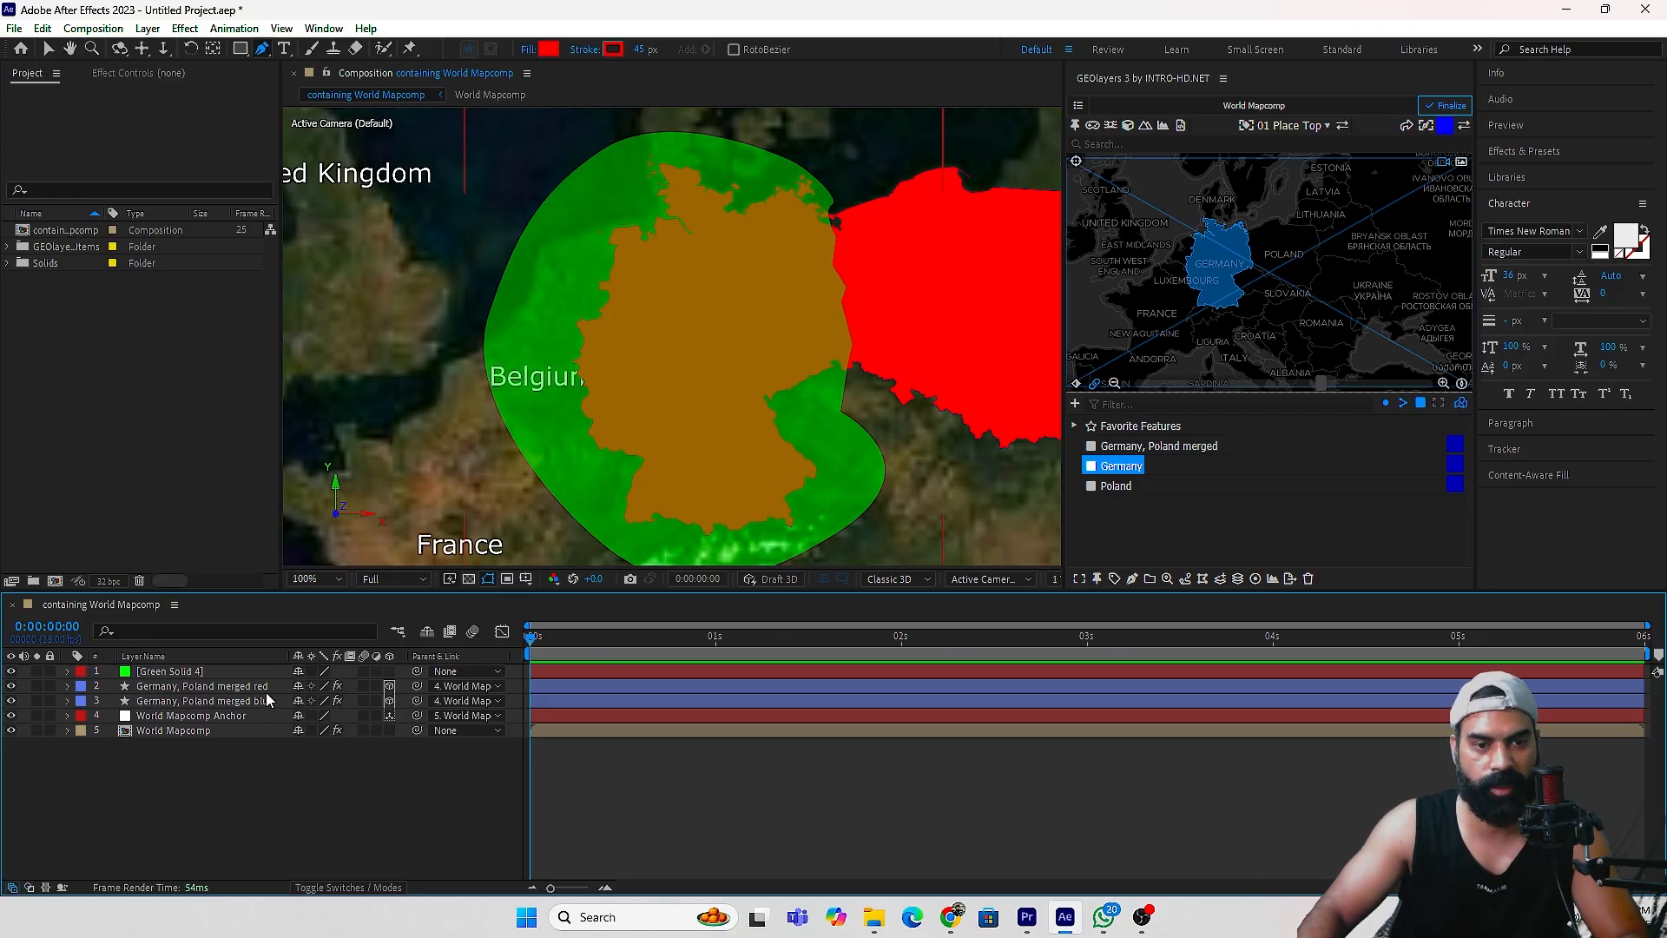
{"action": "left_click", "coordinate": [364, 888]}
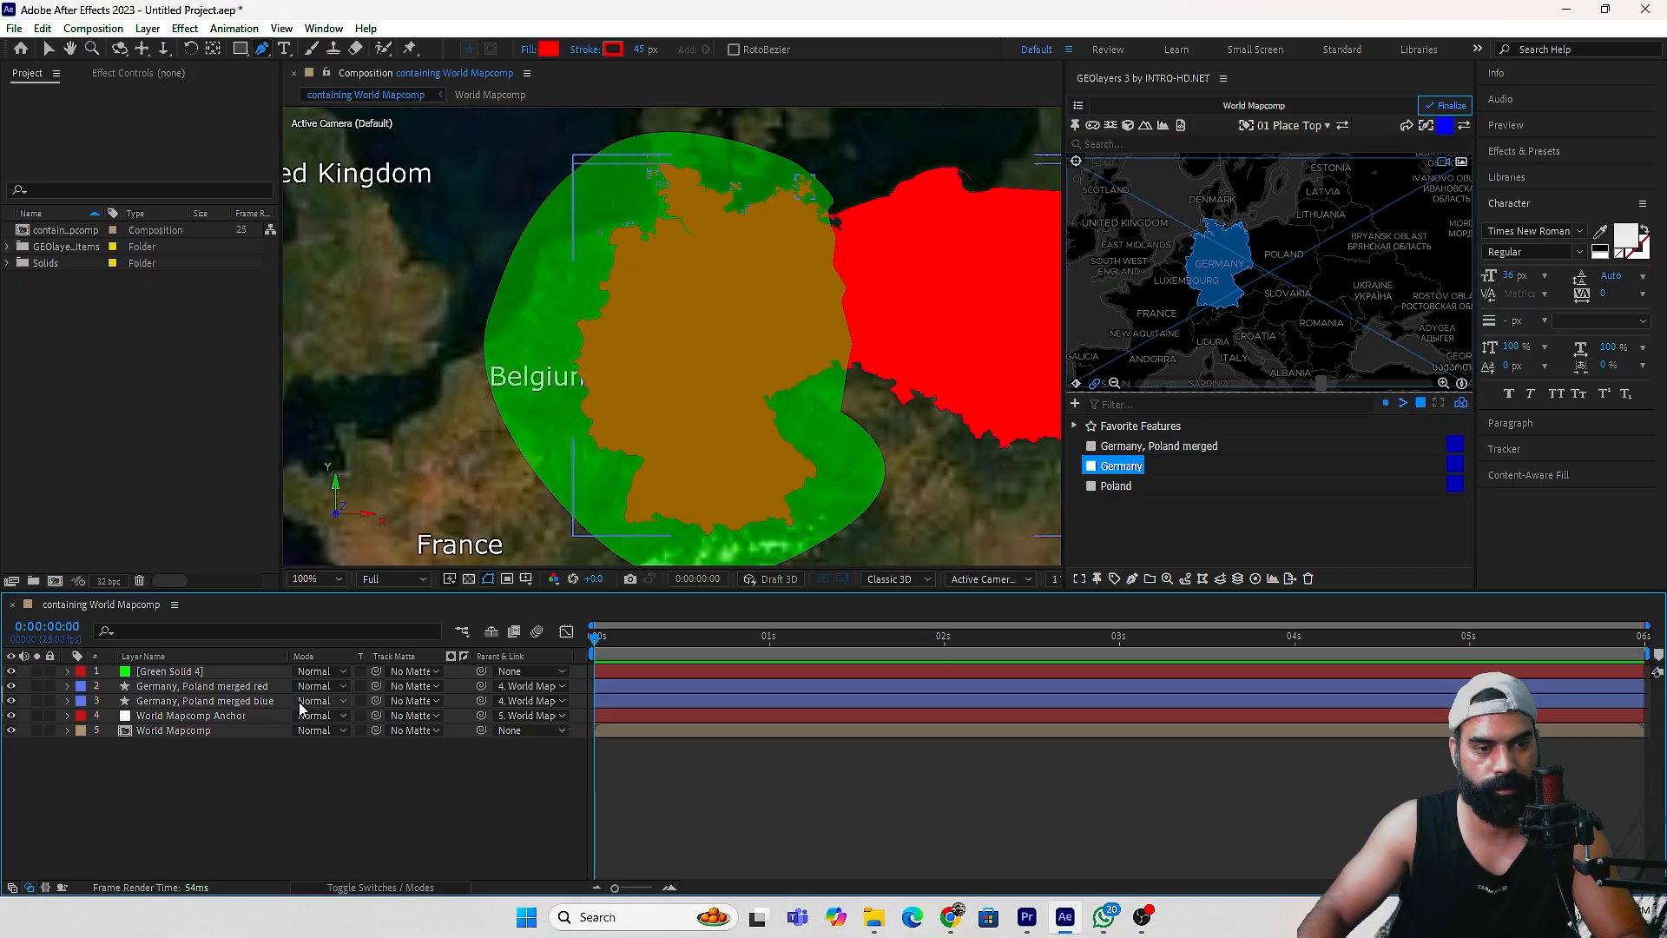
{"action": "left_click", "coordinate": [277, 686]}
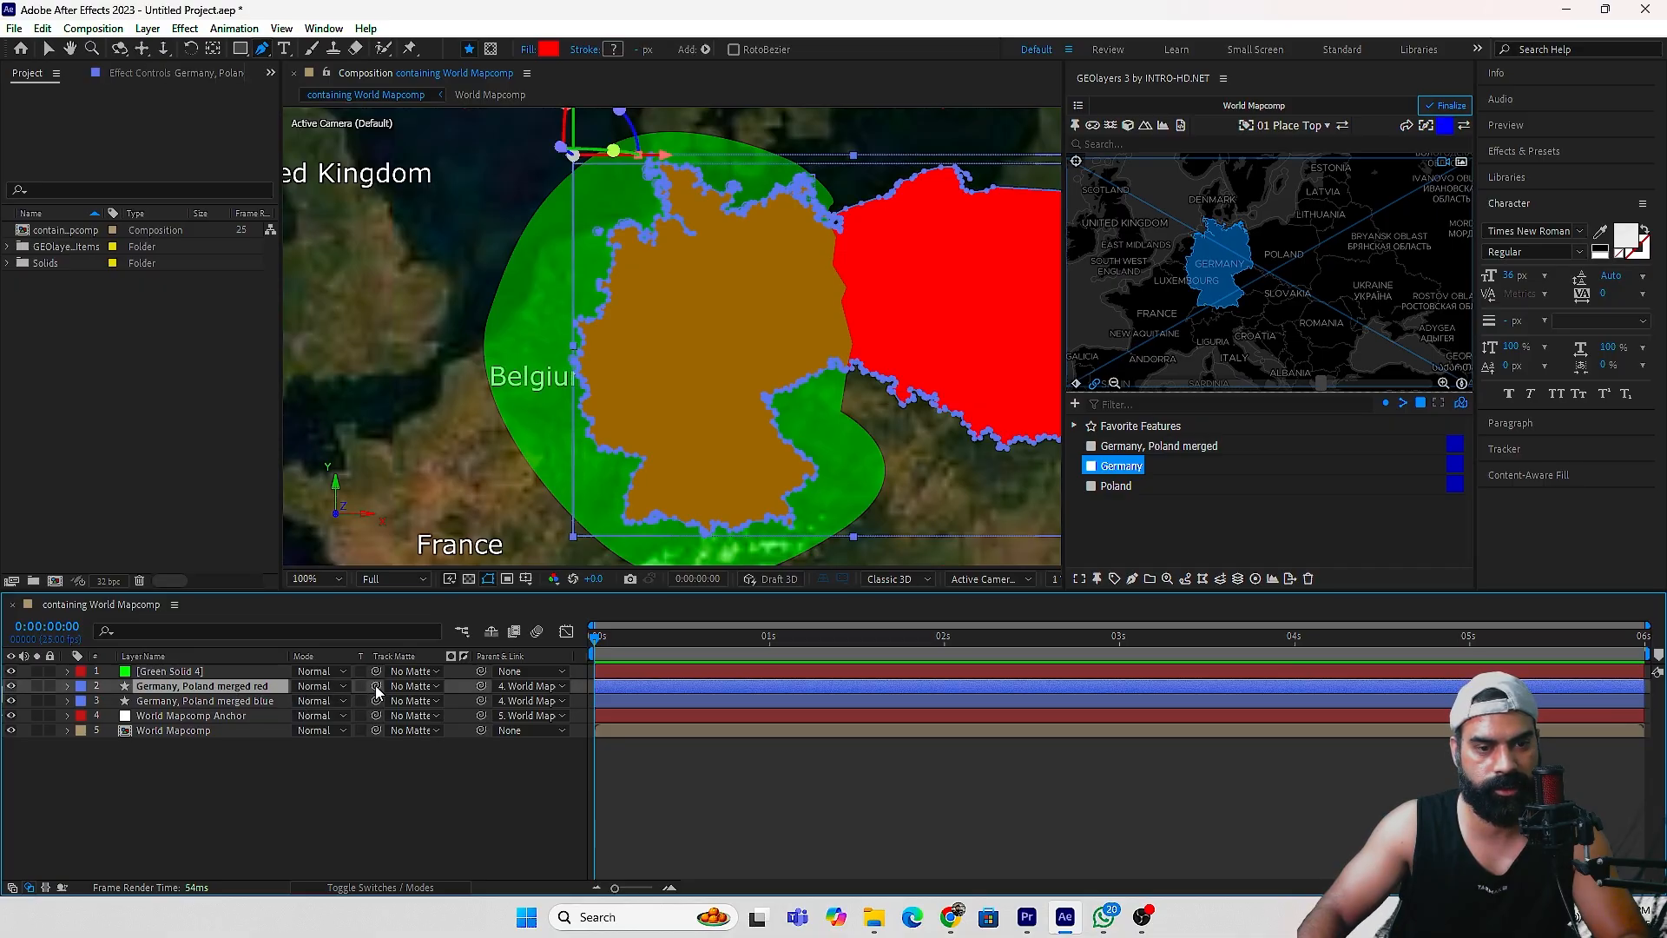
{"action": "left_click_drag", "start_coordinate": [365, 688], "coordinate": [180, 677]}
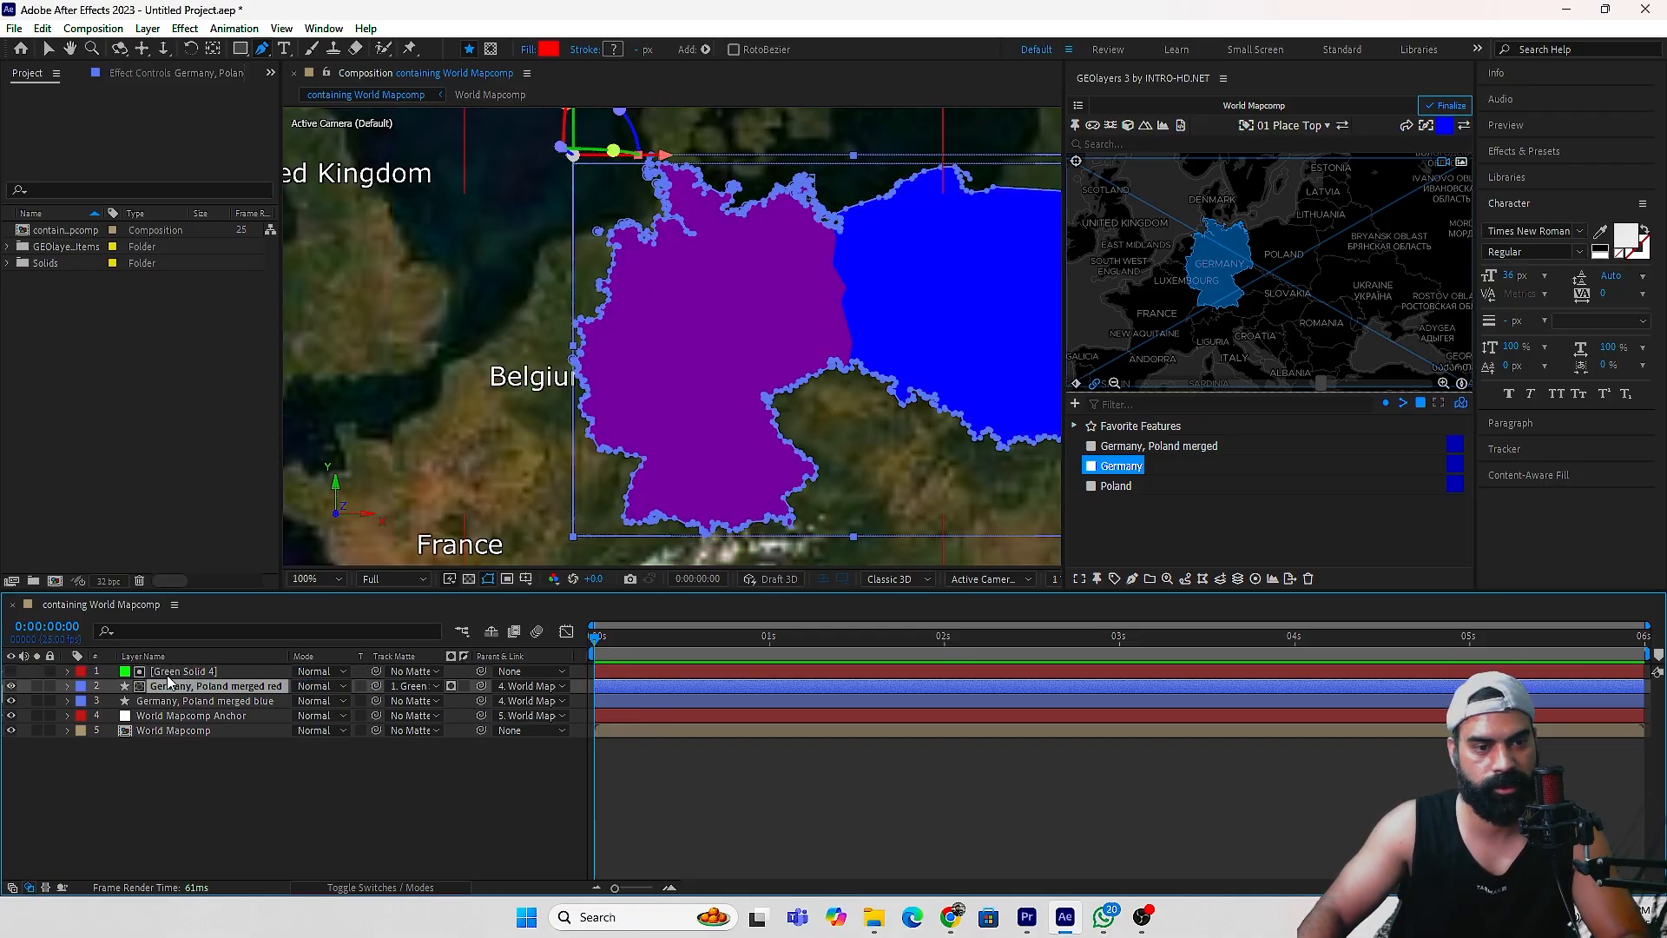
Set the green solid's opacity to 100%.
{"action": "left_click", "coordinate": [69, 672]}
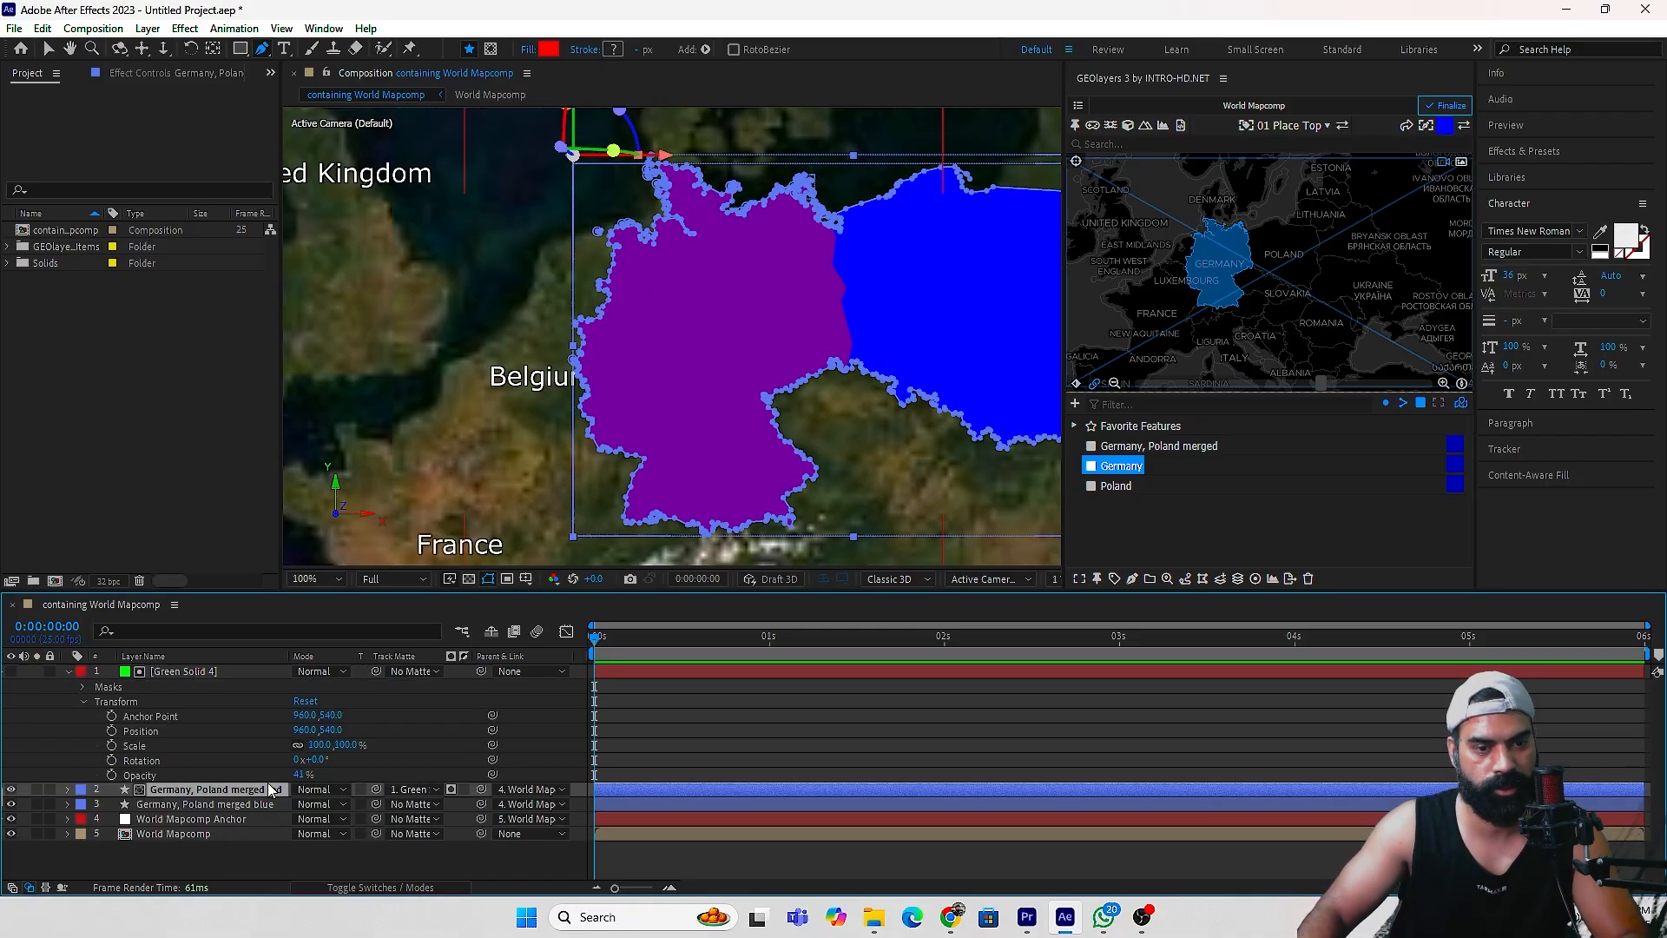
{"action": "left_click", "coordinate": [296, 775]}
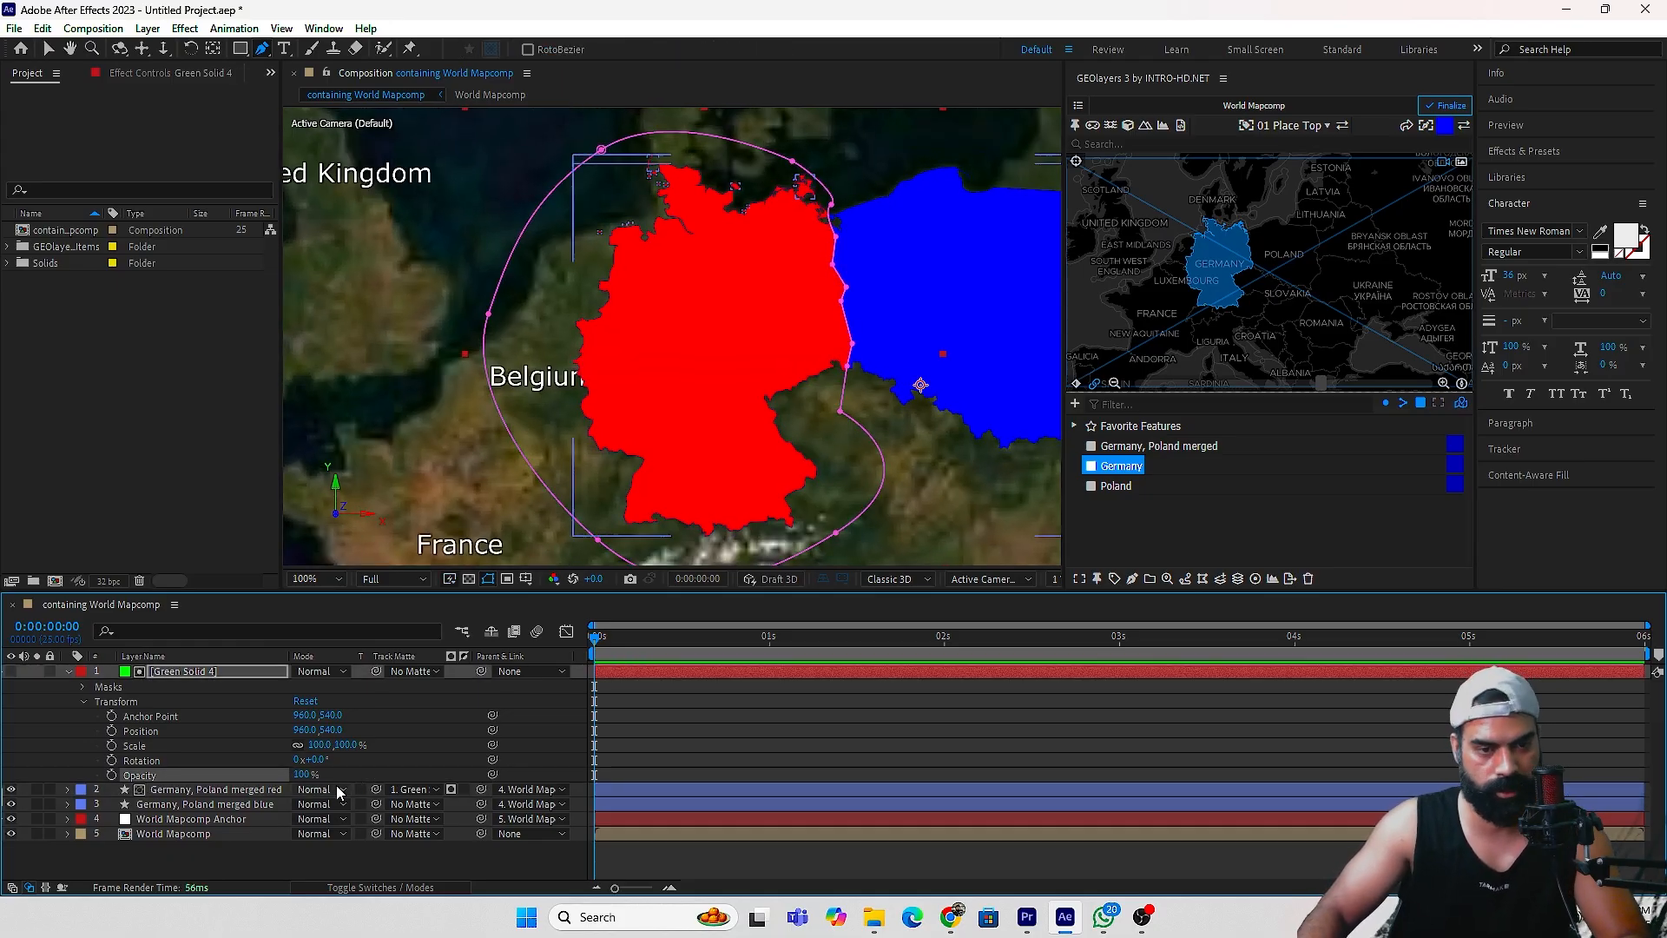
{"action": "left_click", "coordinate": [68, 672]}
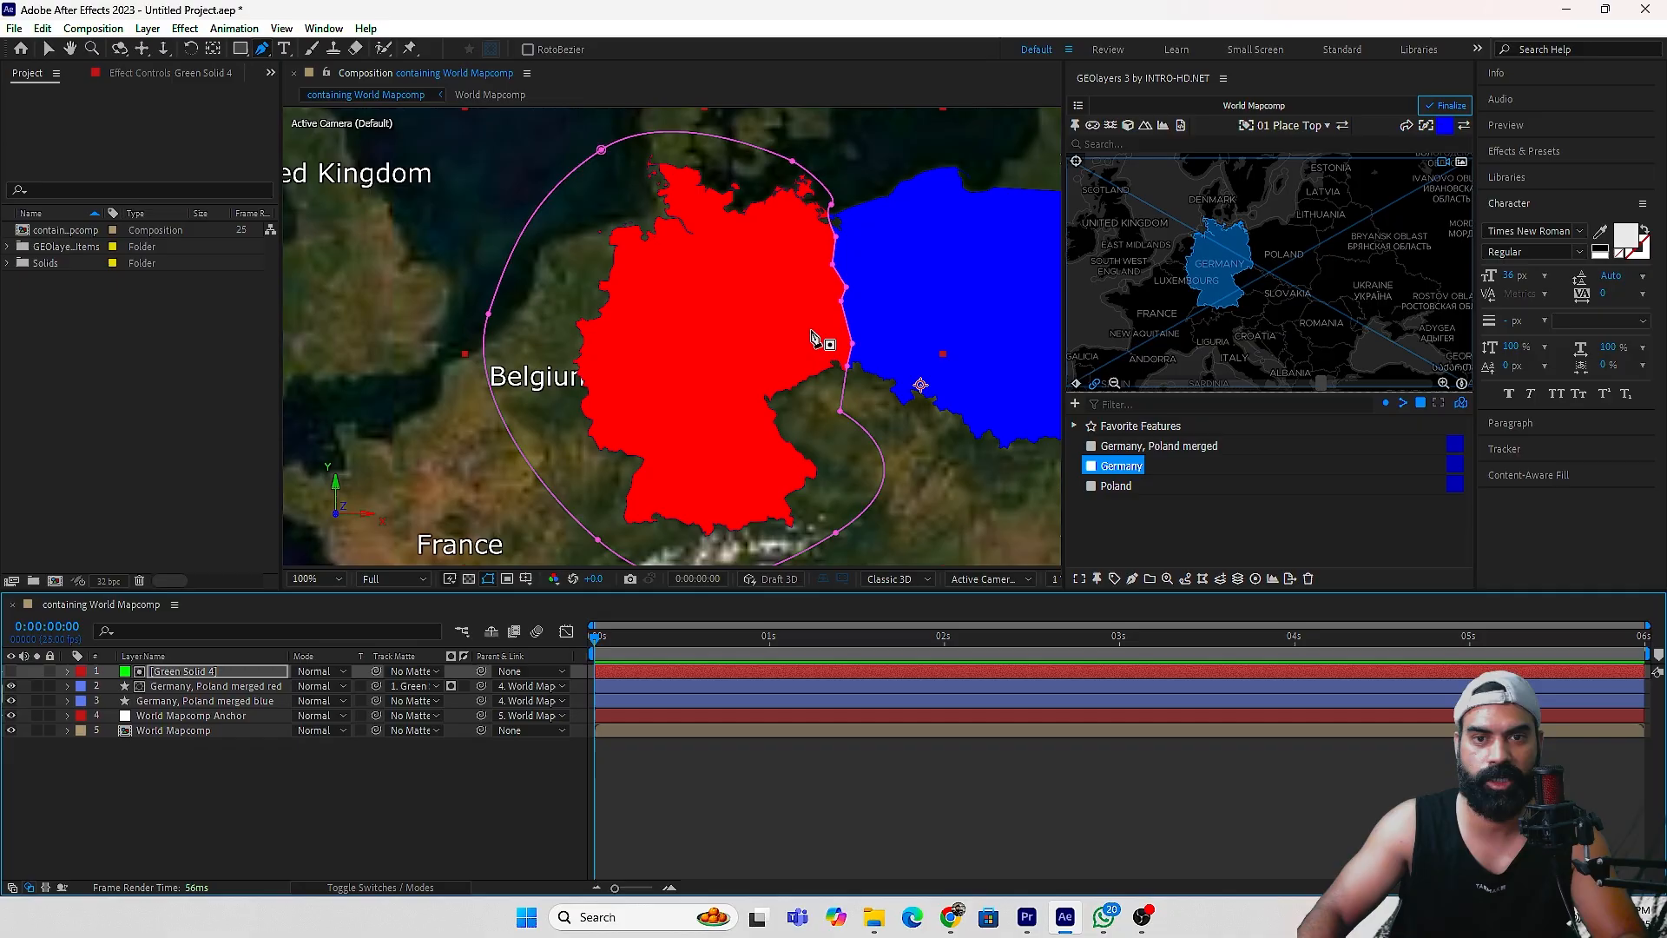
Add a Mask Path keyframe for Mask 1 of the green solid at 0:00:00:00.
{"action": "key", "text": "space"}
{"action": "left_click_drag", "start_coordinate": [821, 332], "coordinate": [672, 326]}
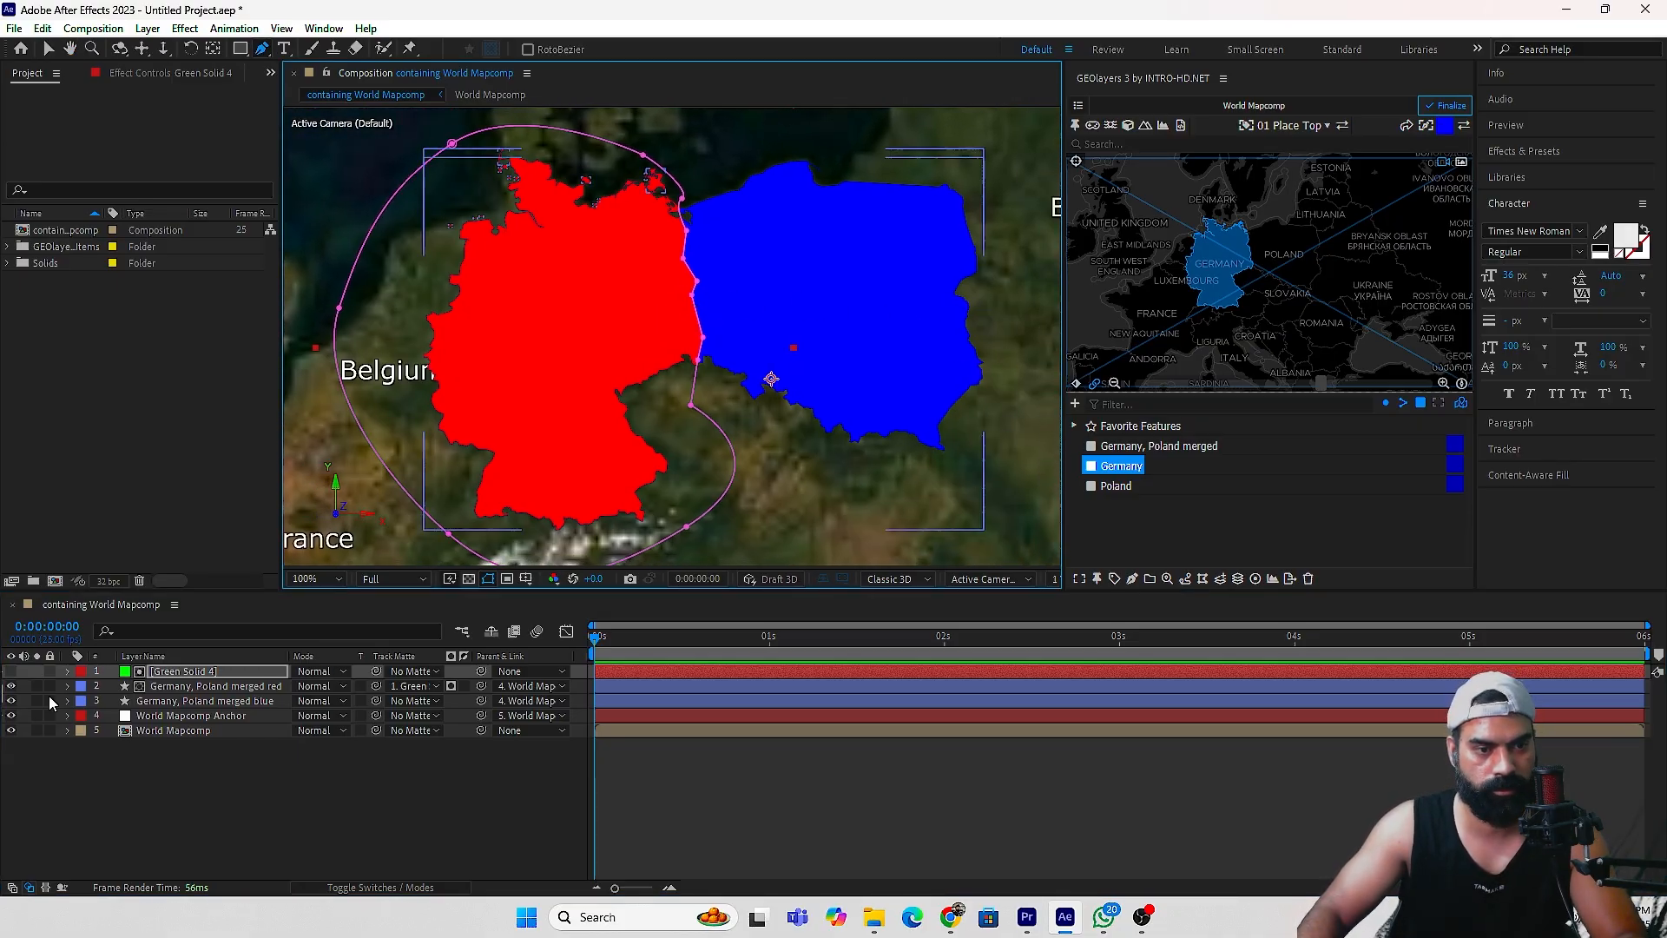
{"action": "left_click", "coordinate": [64, 674]}
{"action": "left_click", "coordinate": [67, 671]}
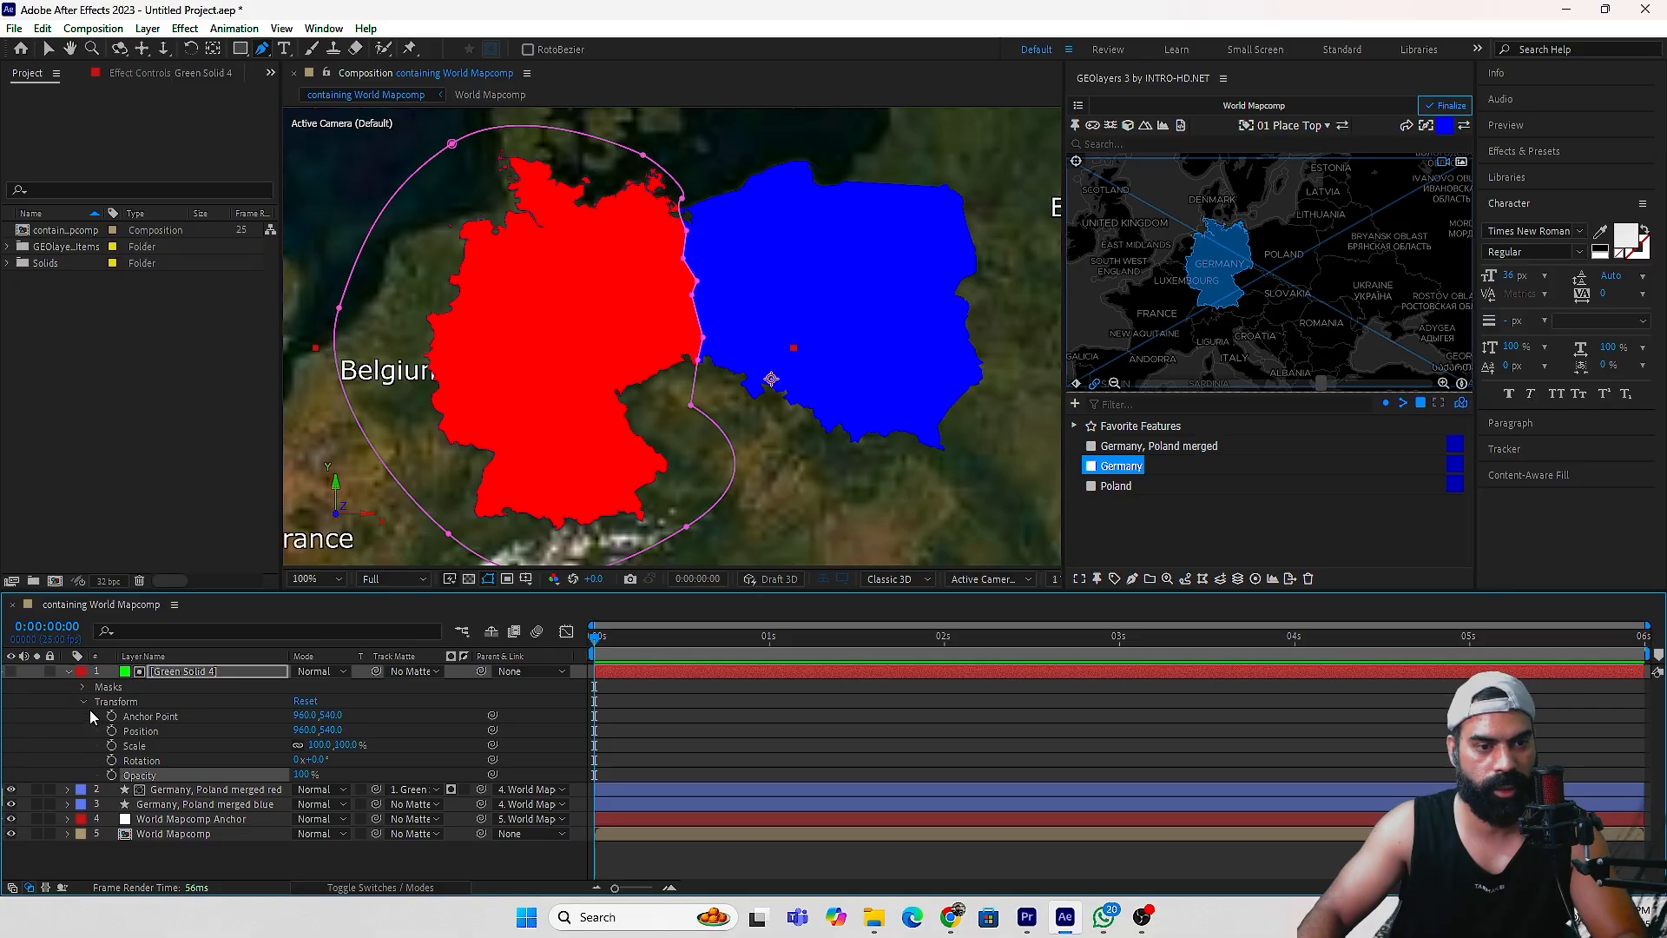
{"action": "left_click", "coordinate": [82, 687]}
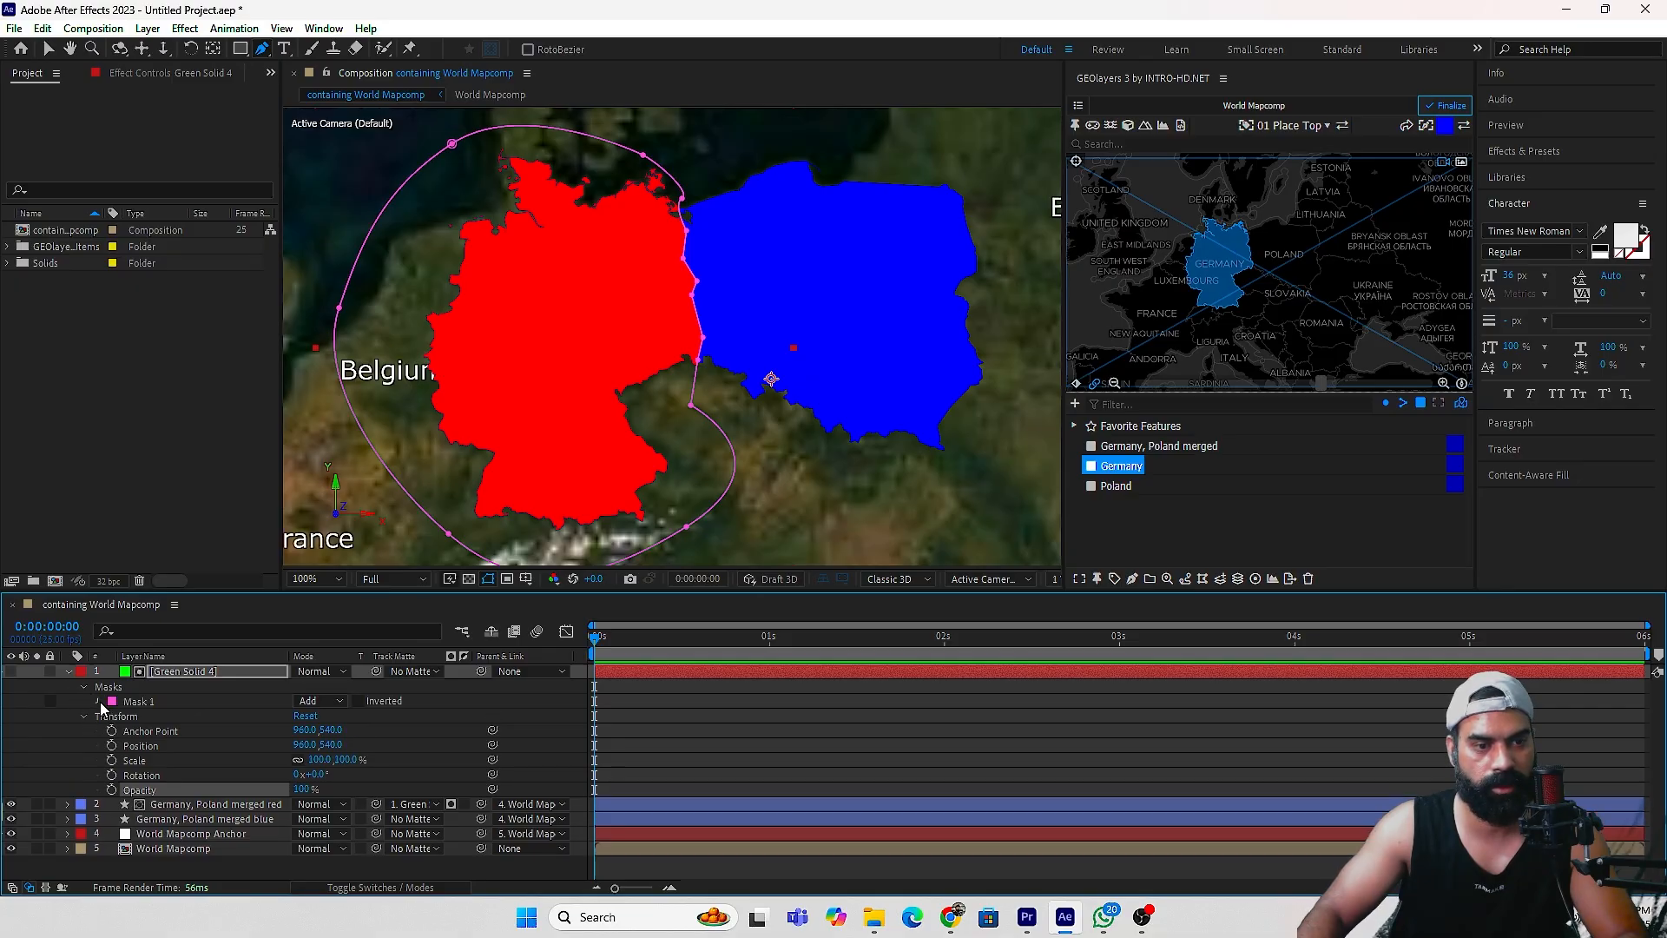
{"action": "left_click", "coordinate": [98, 700]}
{"action": "left_click", "coordinate": [125, 716]}
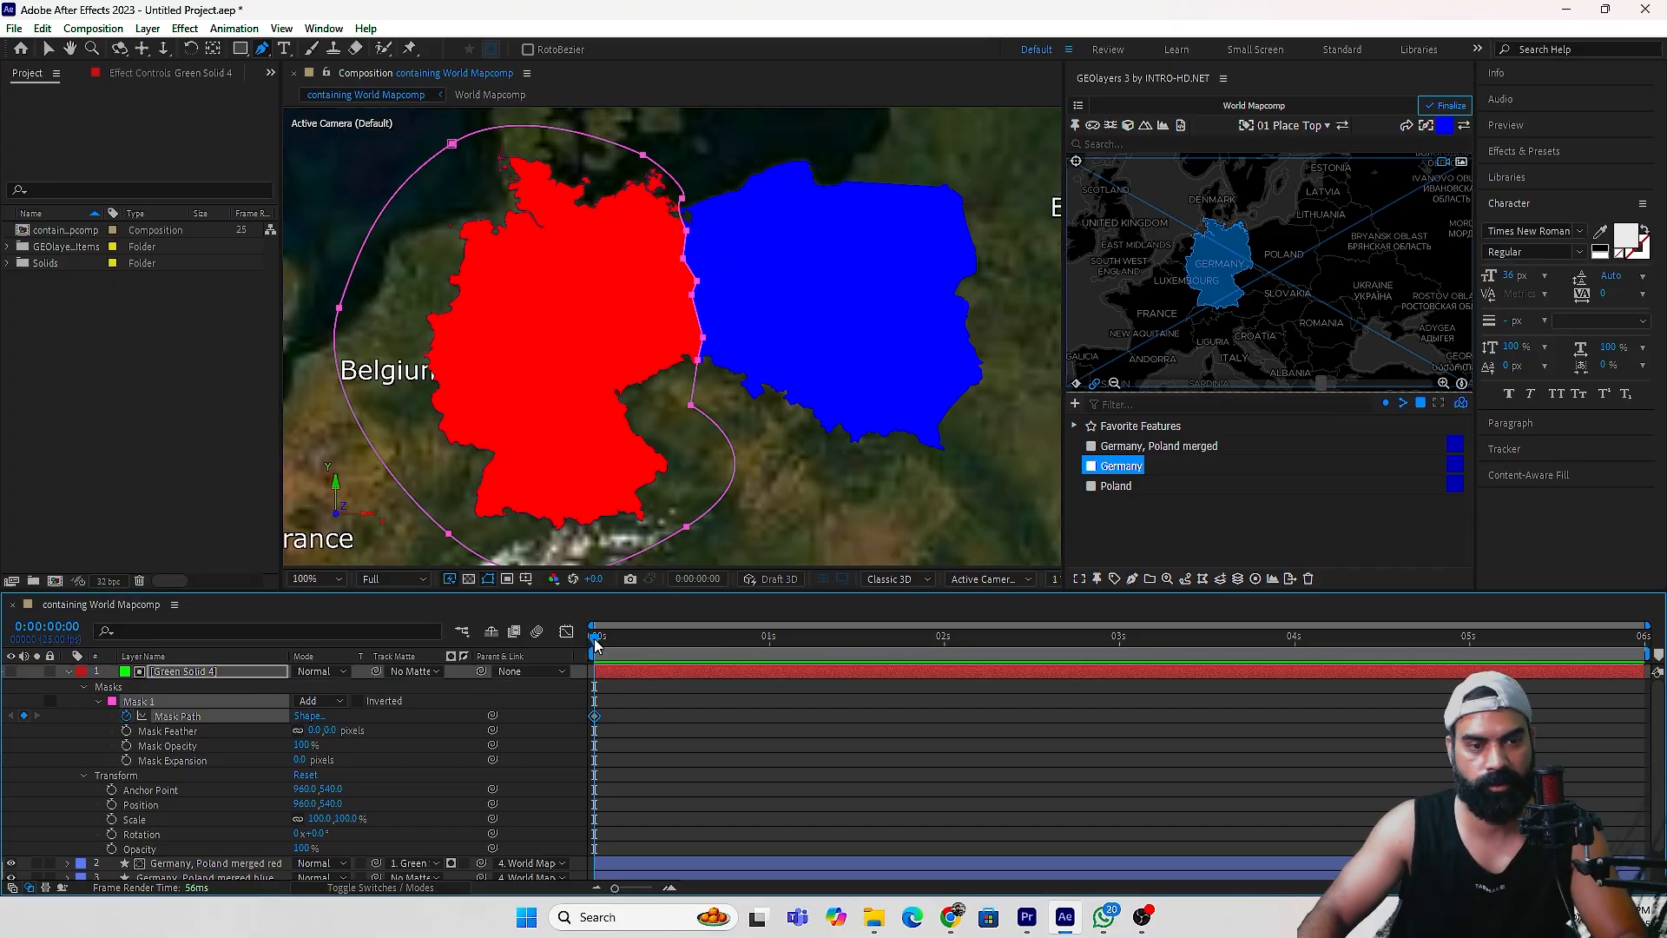
At 0:00:05:01, reshape the green solid's mask by moving its eastern points outward so it encloses all of Poland.
{"action": "left_click_drag", "start_coordinate": [595, 644], "coordinate": [1479, 641]}
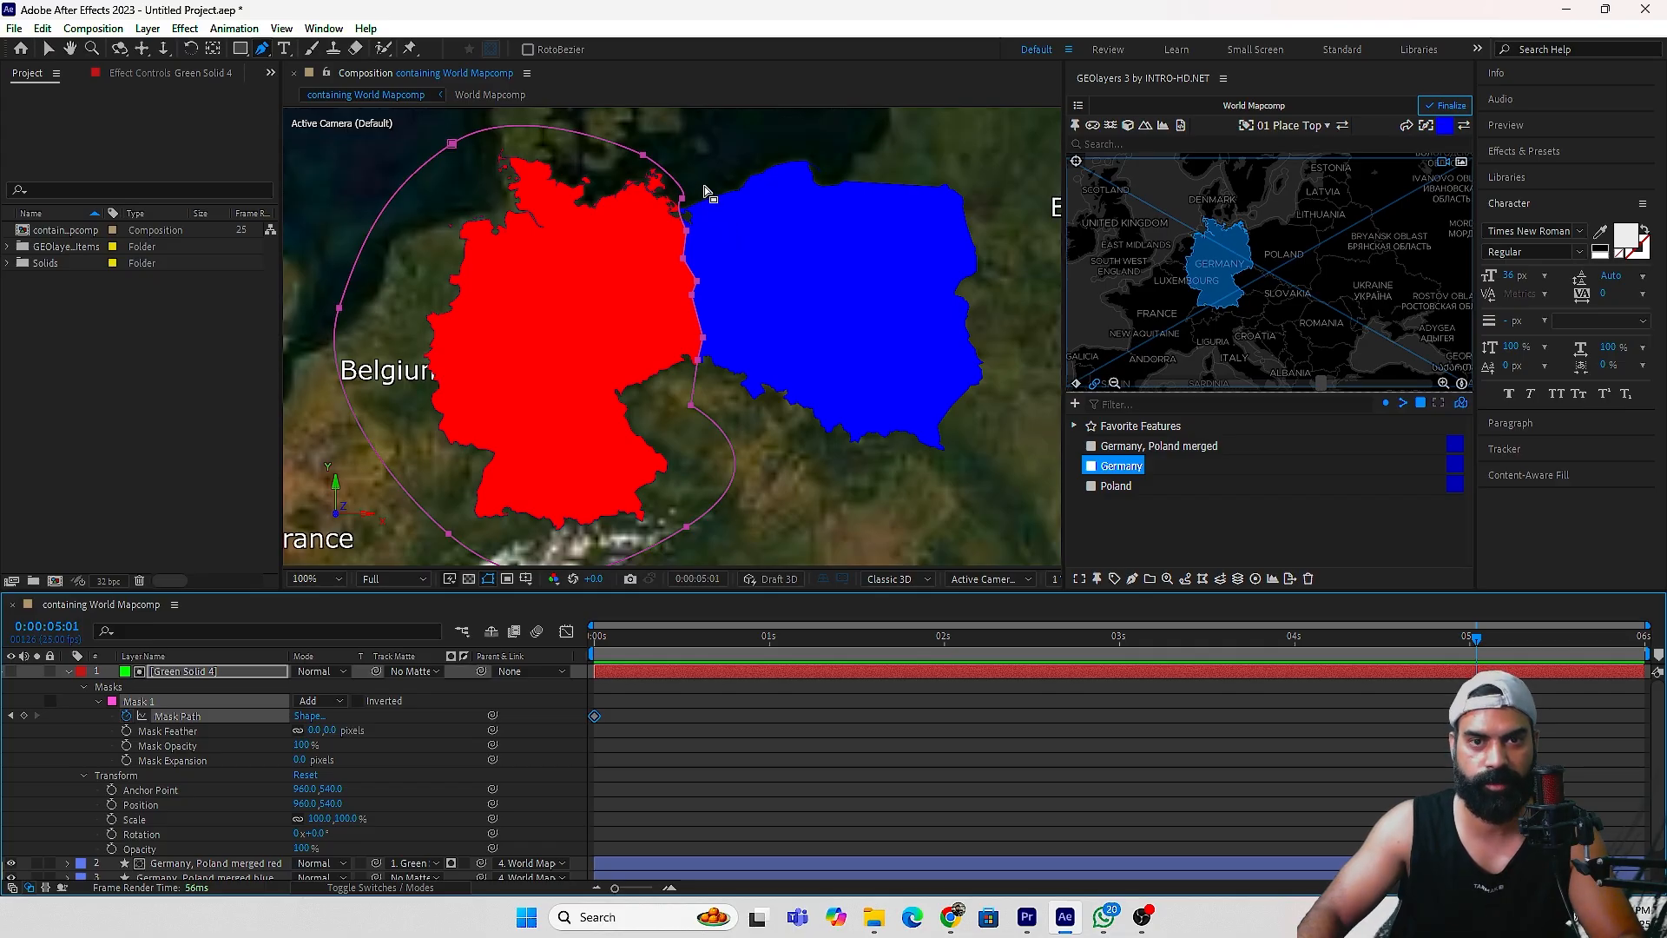
{"action": "left_click_drag", "start_coordinate": [704, 185], "coordinate": [1013, 322]}
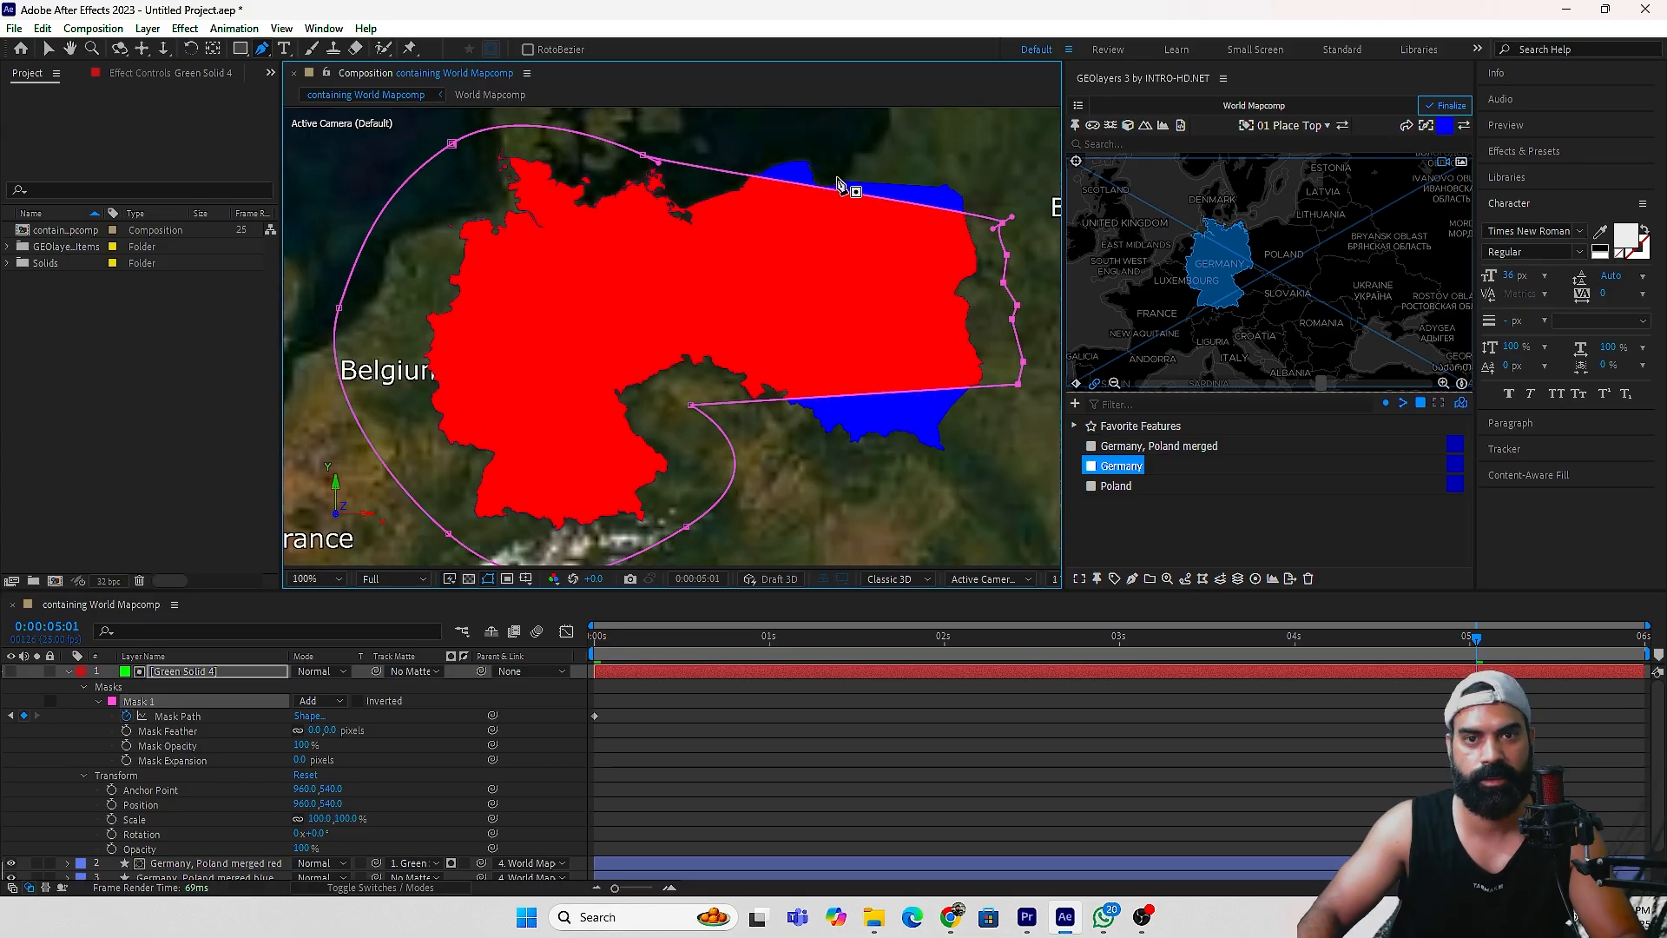
{"action": "left_click_drag", "start_coordinate": [850, 193], "coordinate": [861, 162]}
{"action": "left_click_drag", "start_coordinate": [862, 162], "coordinate": [934, 137]}
{"action": "left_click_drag", "start_coordinate": [690, 405], "coordinate": [924, 482]}
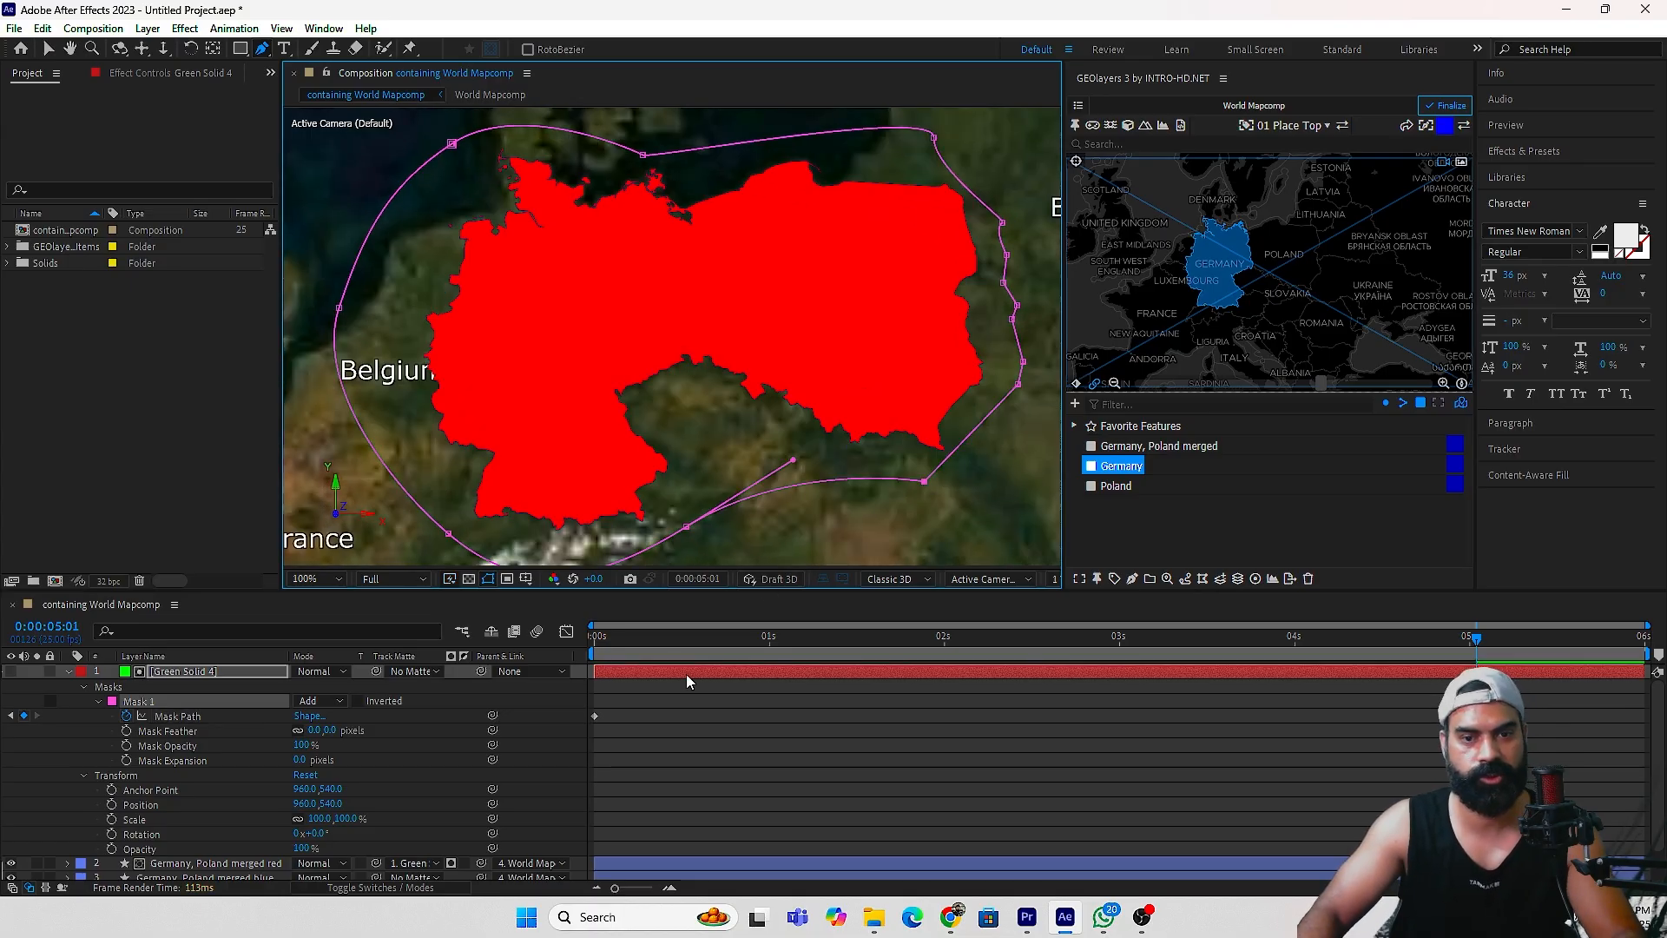
Preview the mask animation of red spreading across Poland, and return to 0:00:00:00.
{"action": "left_click", "coordinate": [769, 637]}
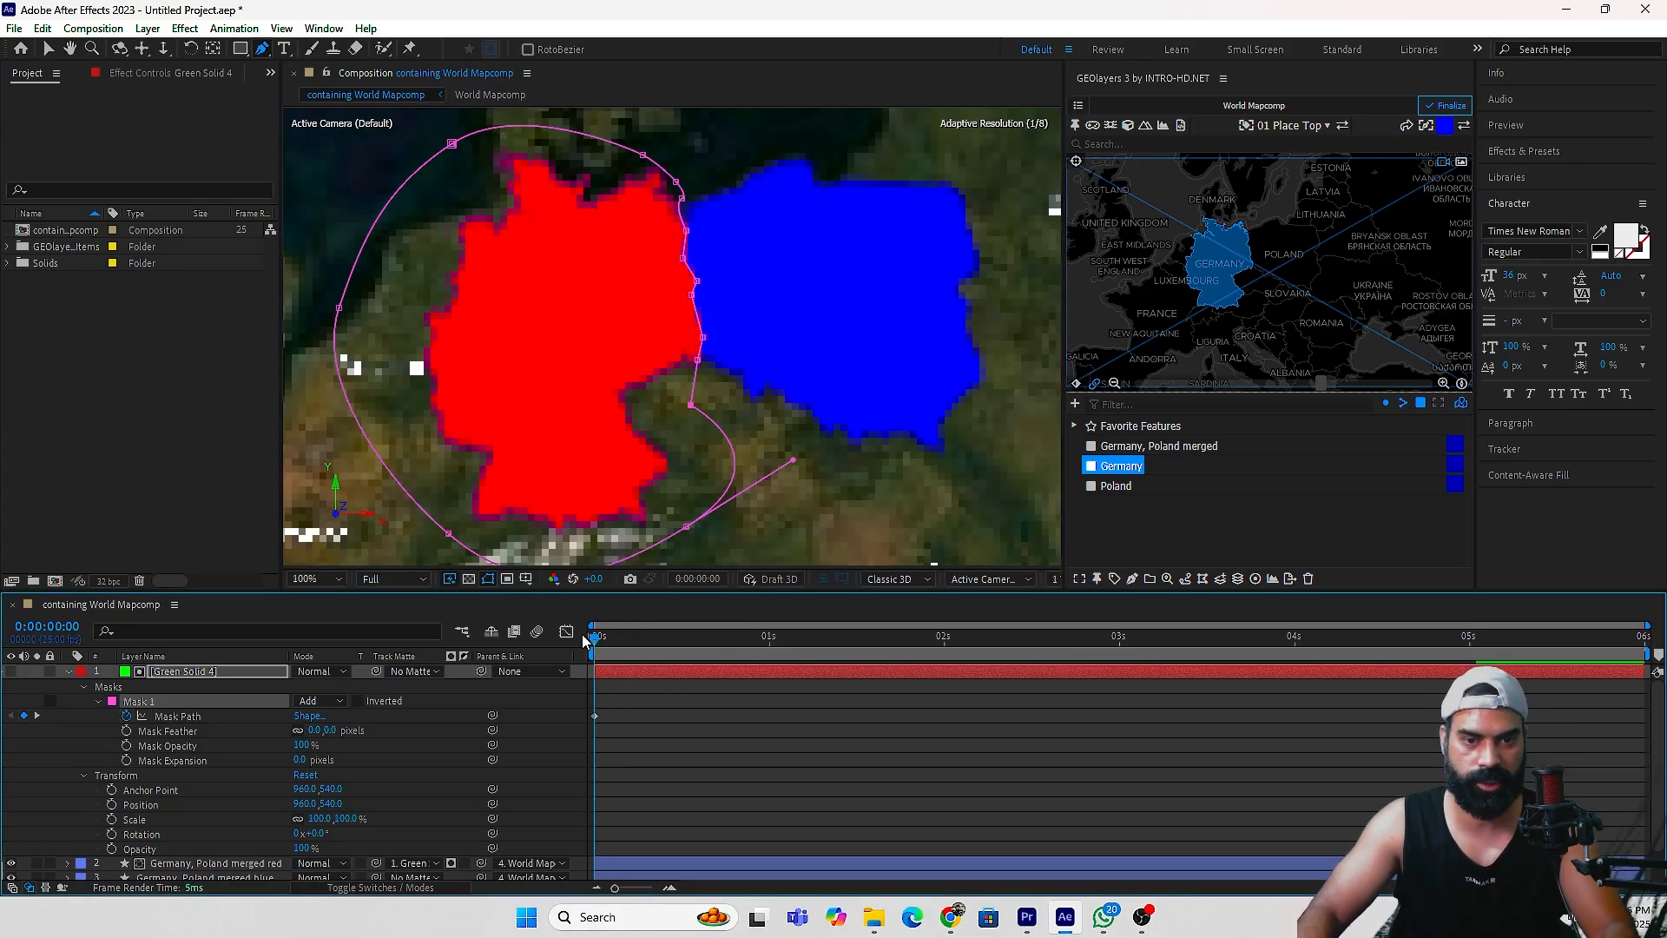
{"action": "left_click_drag", "start_coordinate": [785, 644], "coordinate": [1079, 644]}
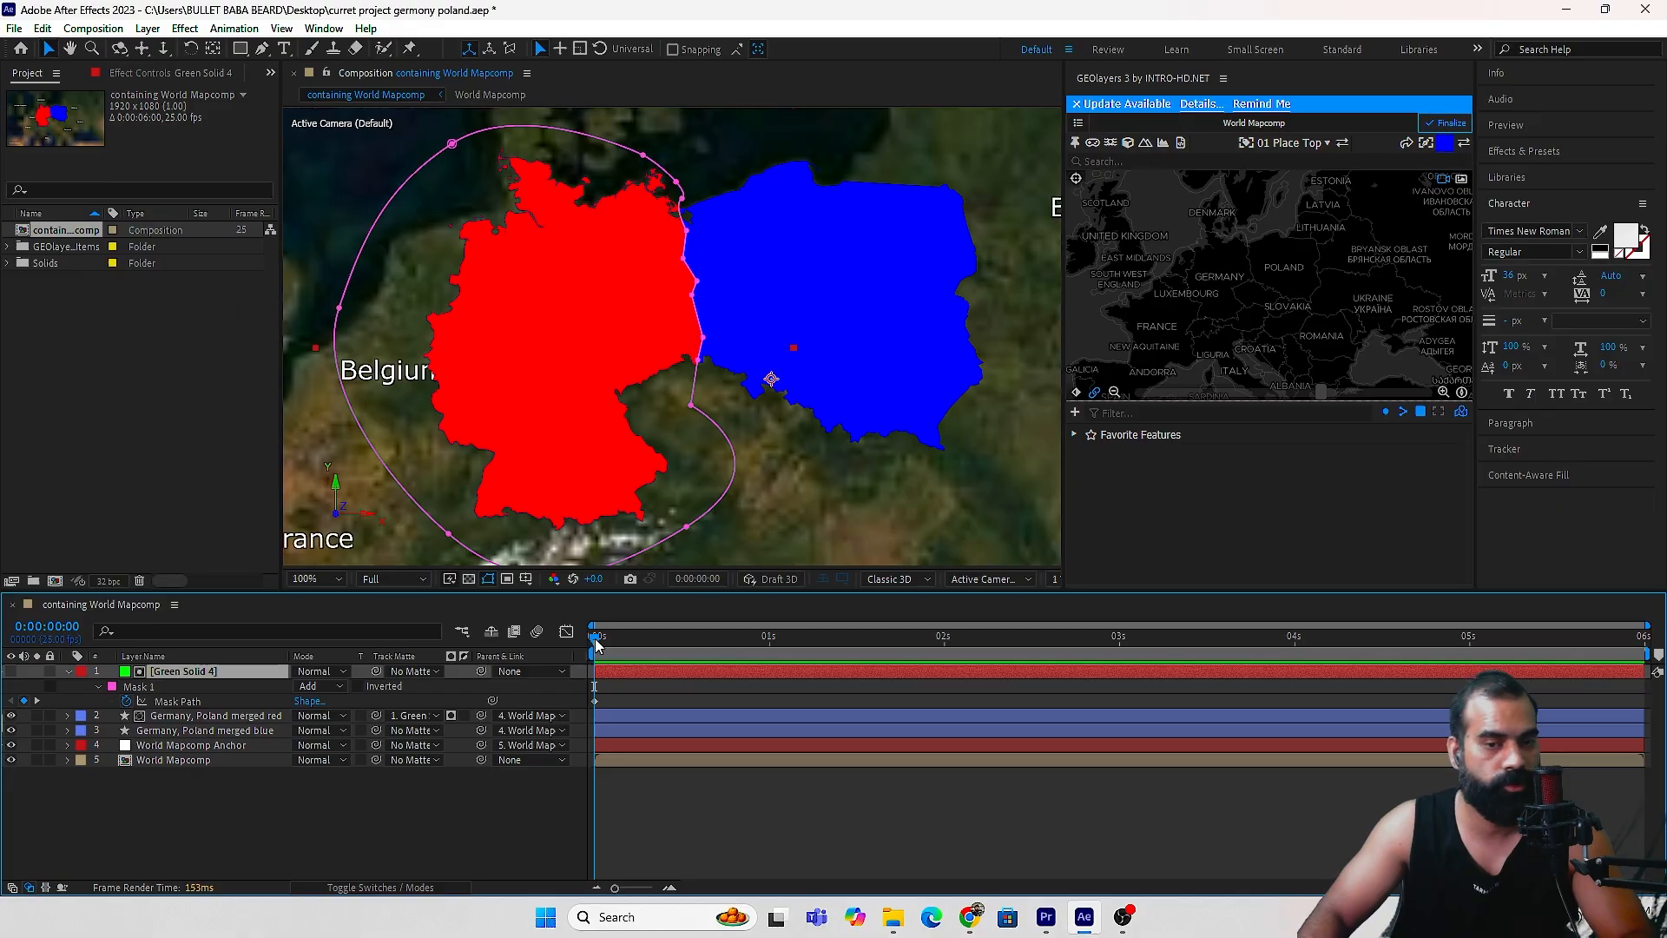
{"action": "left_click", "coordinate": [636, 644]}
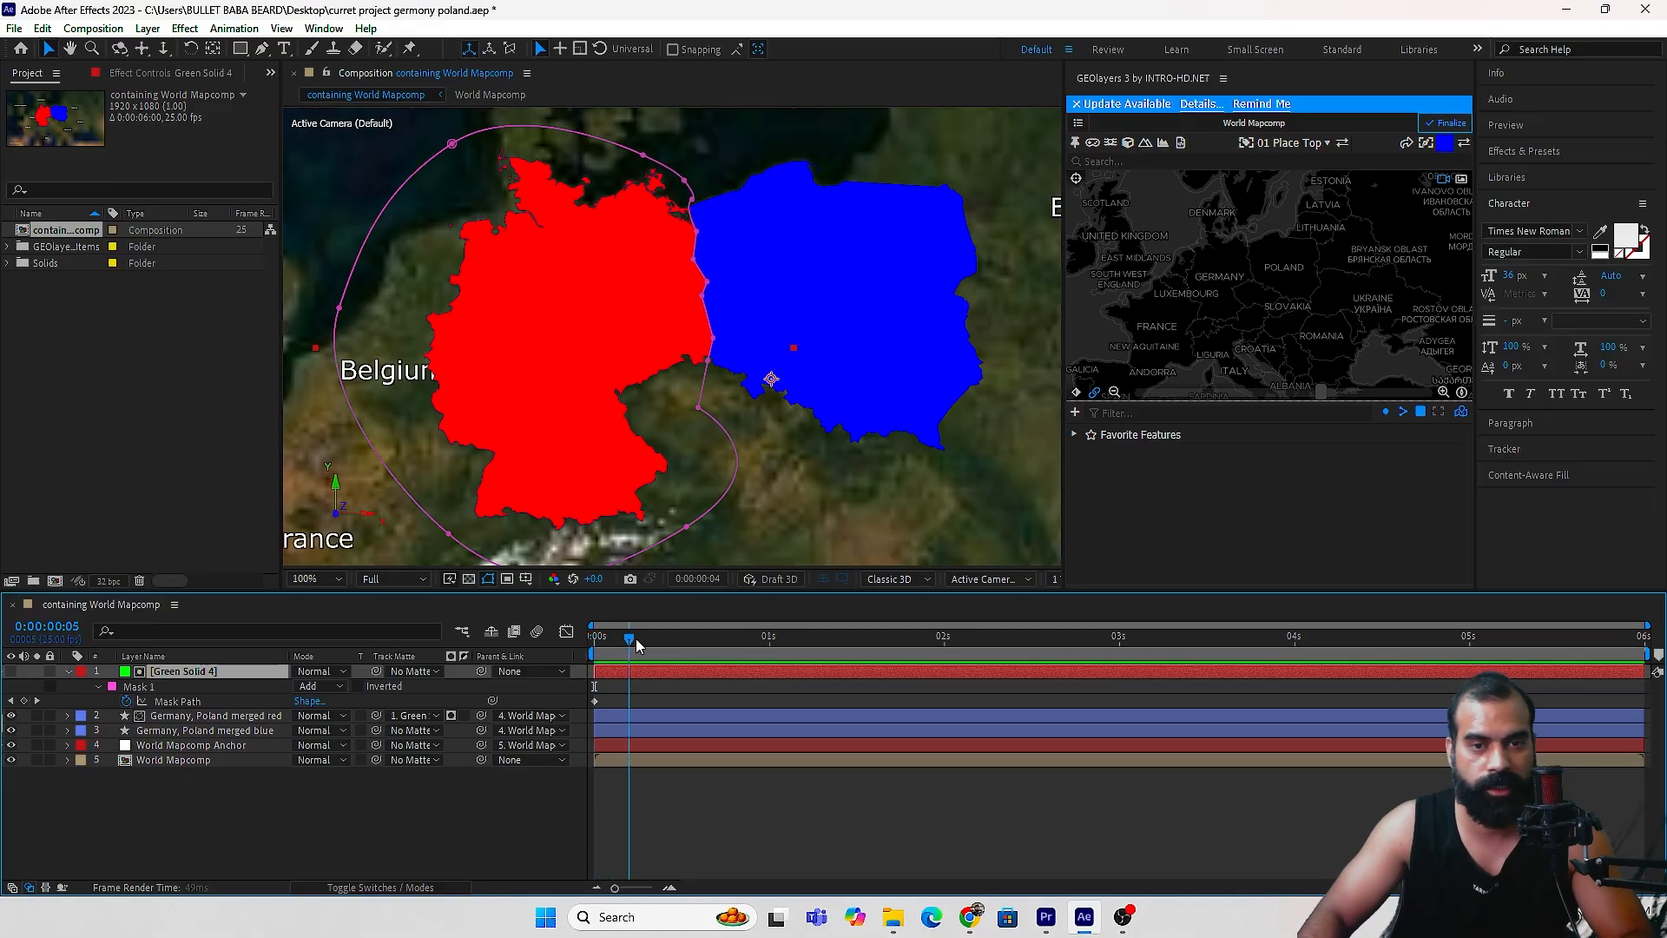
{"action": "left_click_drag", "start_coordinate": [636, 644], "coordinate": [559, 608]}
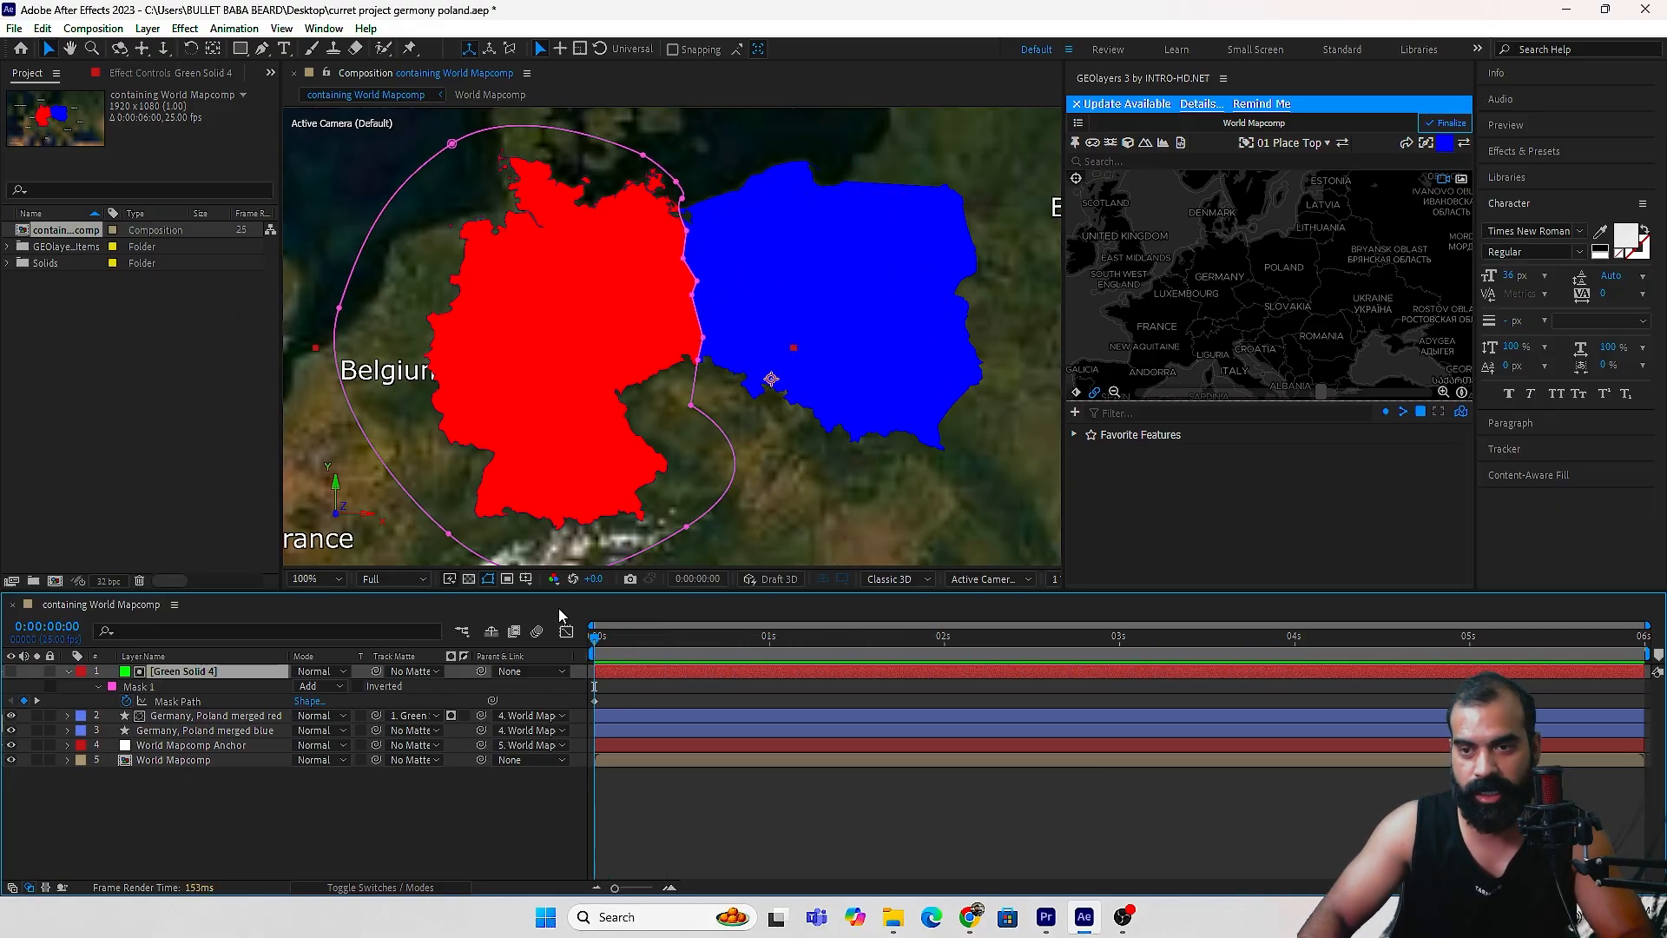
Apply Turbulent Displace with complexity 9 to the green solid and increase the feather of its Mask 1.
{"action": "left_click", "coordinate": [1521, 151]}
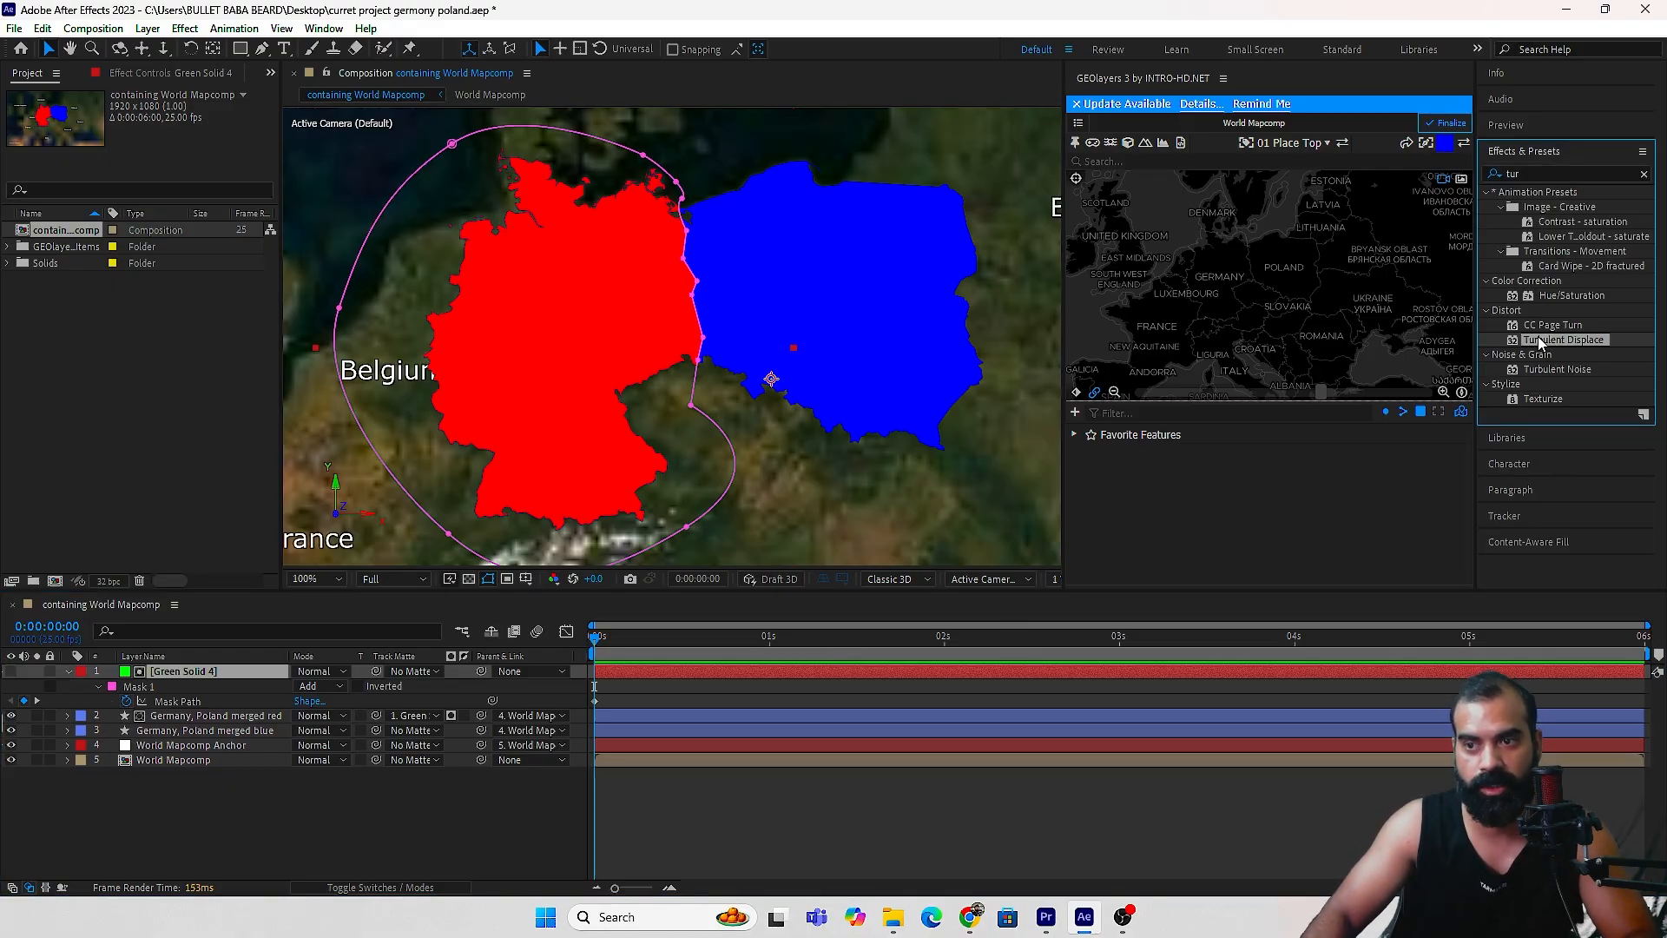
{"action": "left_click", "coordinate": [185, 673]}
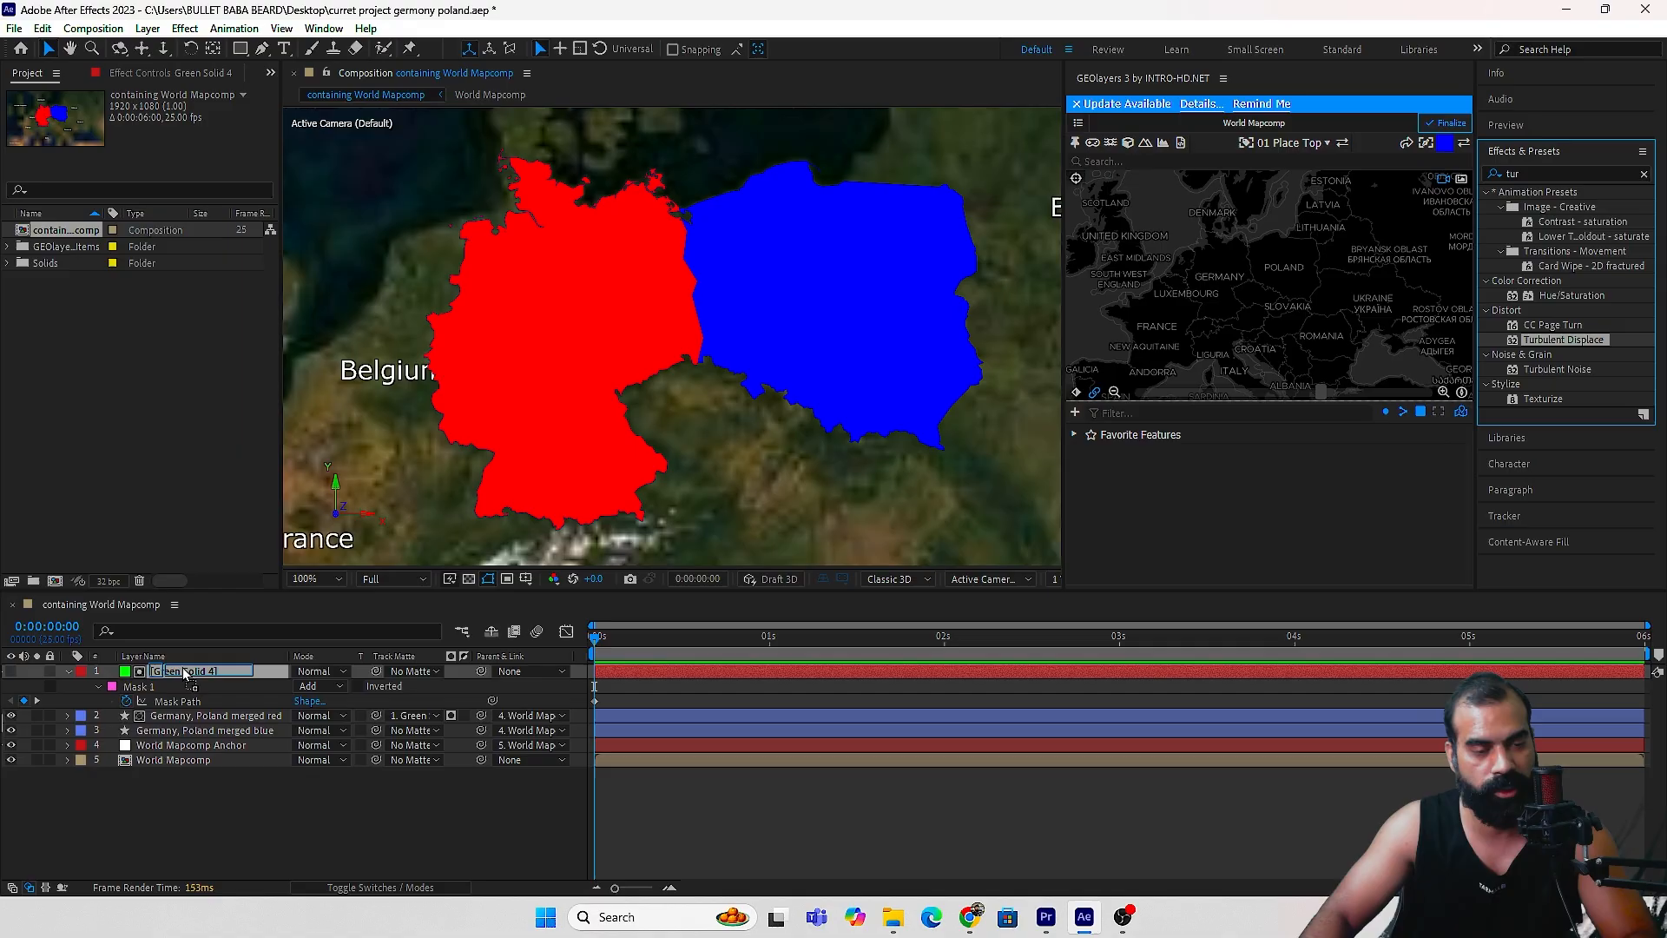
{"action": "left_click_drag", "start_coordinate": [185, 672], "coordinate": [185, 673]}
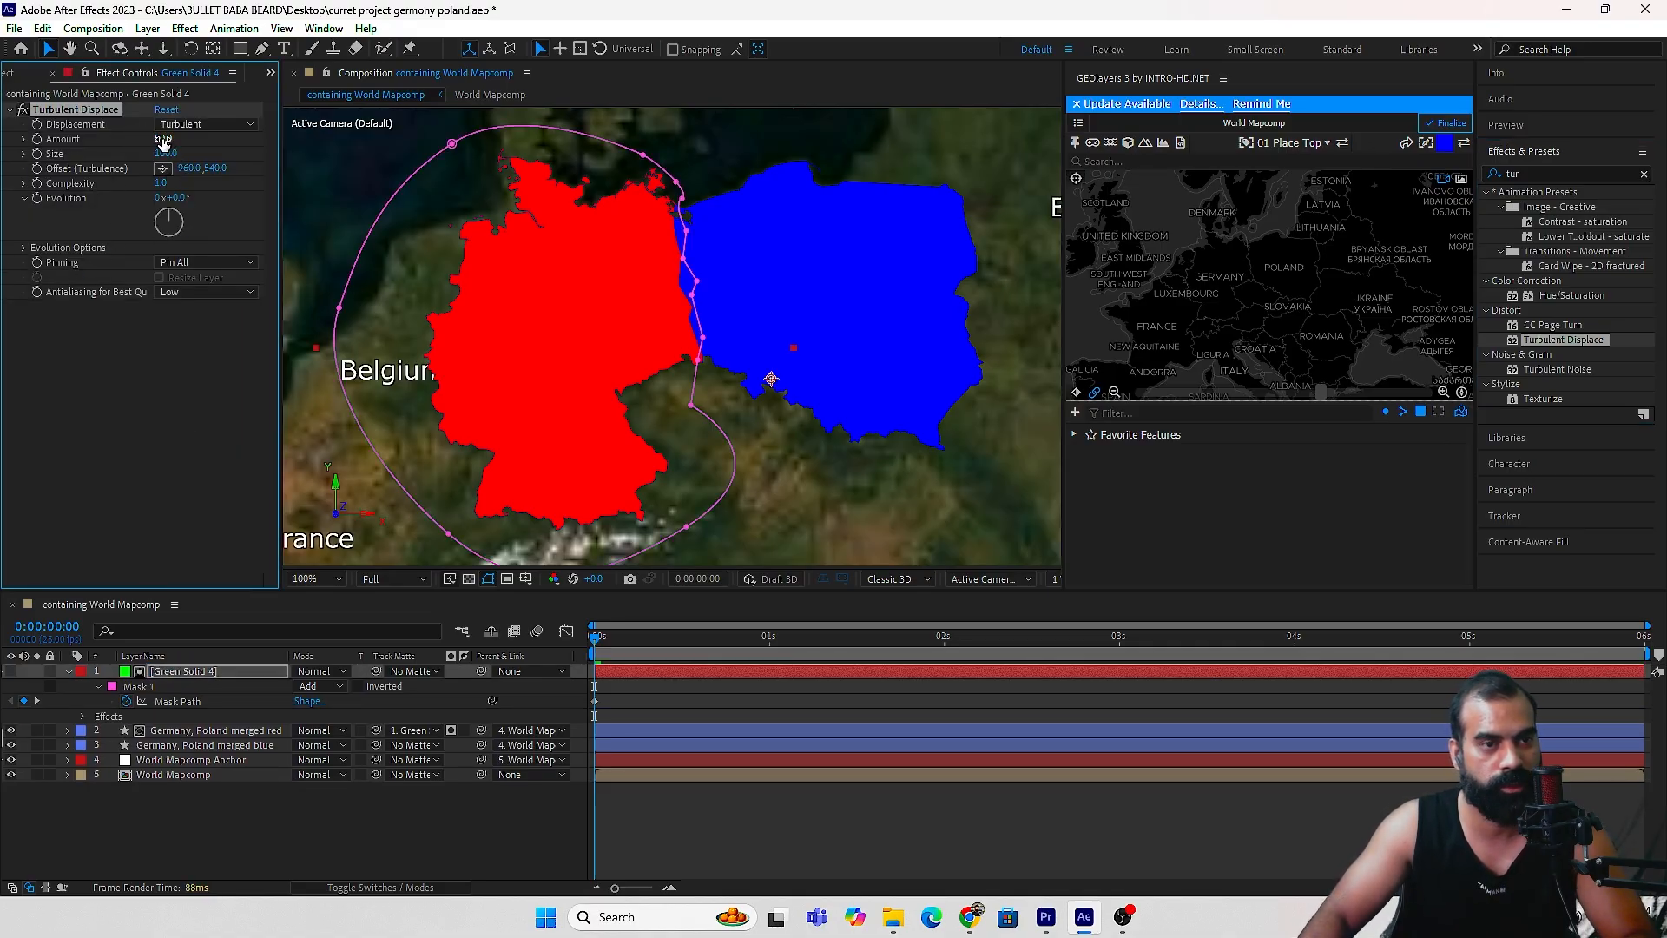
{"action": "left_click", "coordinate": [164, 184]}
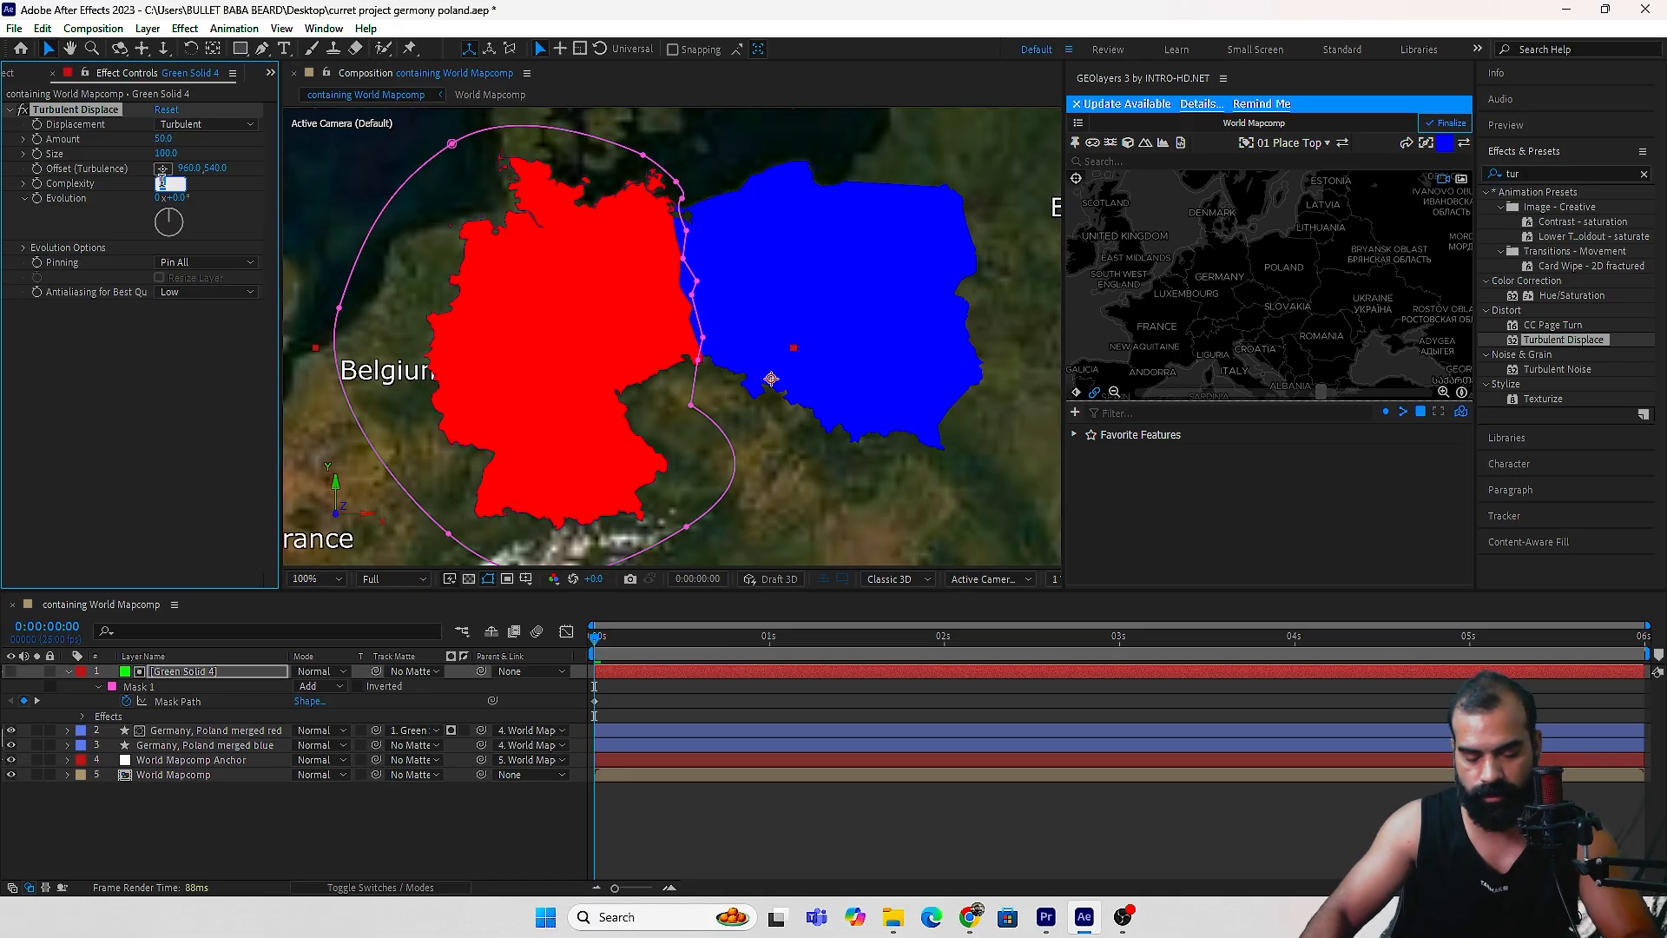
{"action": "type", "text": "9"}
{"action": "left_click", "coordinate": [99, 687]}
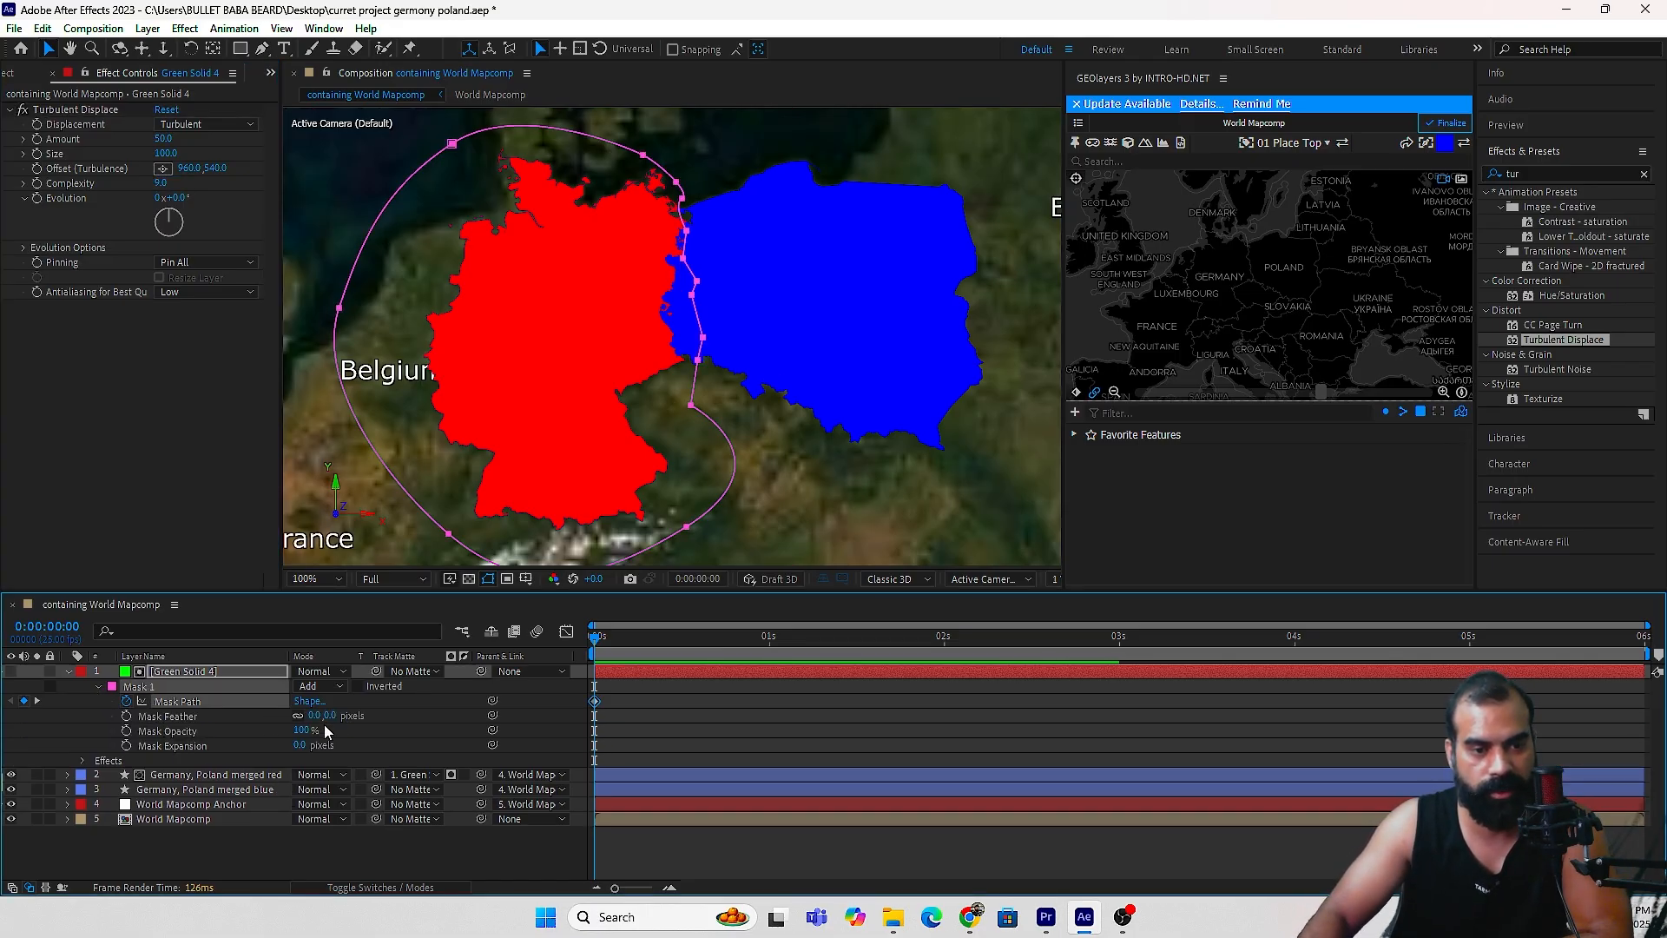
{"action": "left_click_drag", "start_coordinate": [314, 716], "coordinate": [413, 716]}
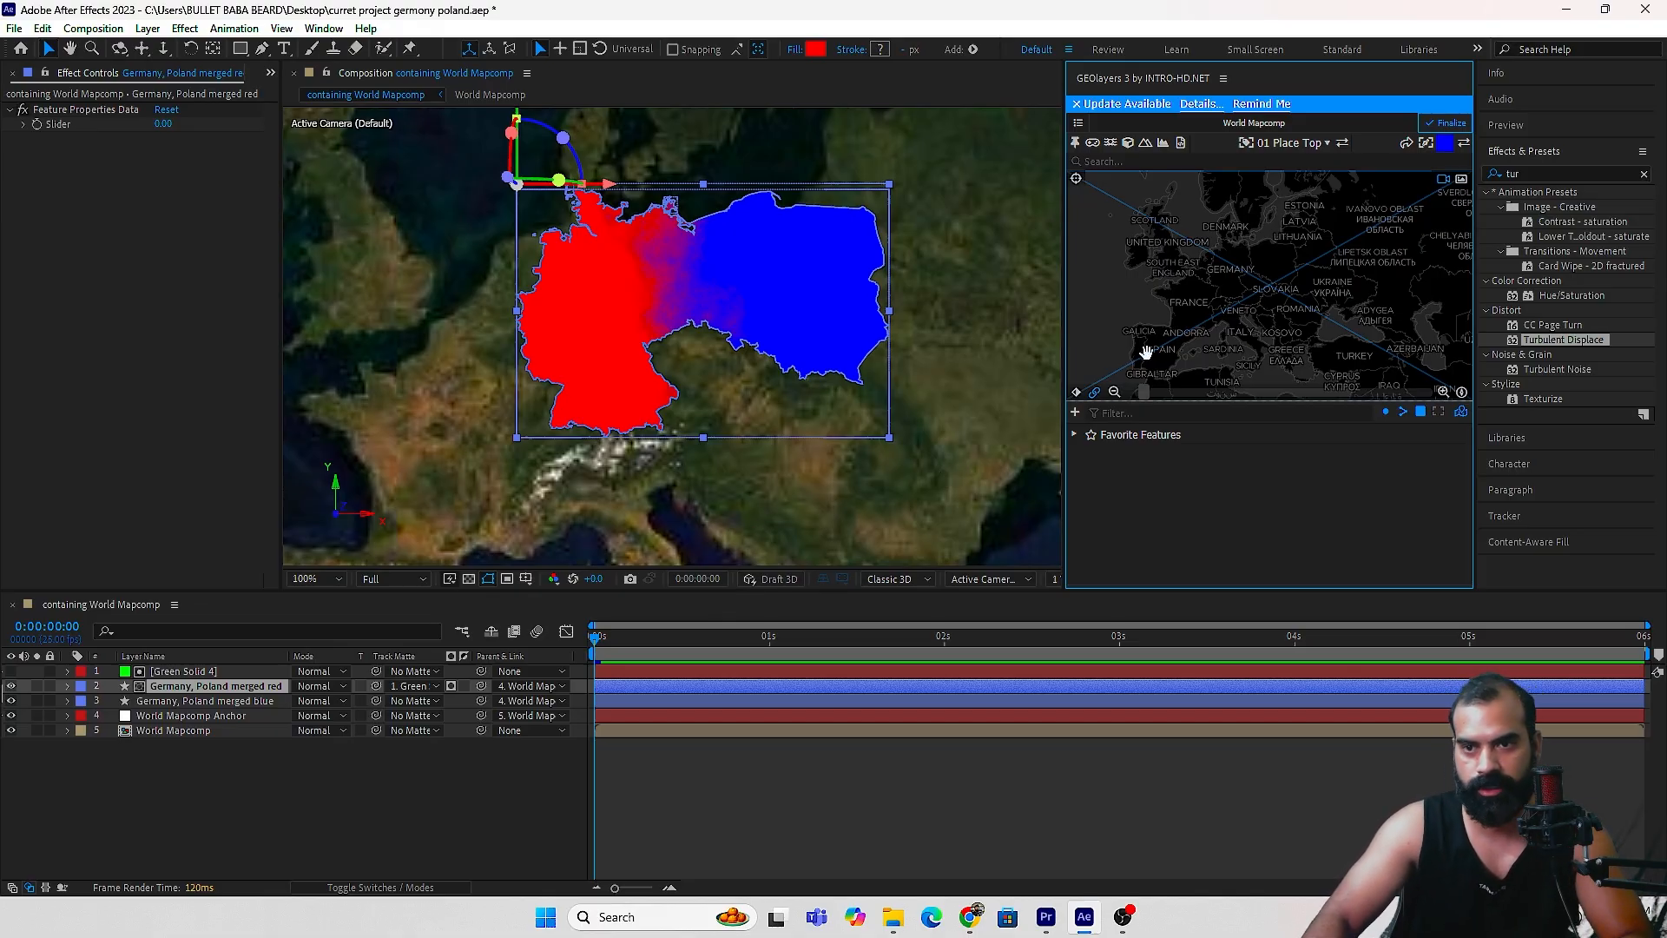
Keyframe the map view with bearing -12.8° and pitch 37° at 0:00:00:00, and bearing and pitch reset to 0° at 0:00:05:00.
{"action": "left_click_drag", "start_coordinate": [1274, 301], "coordinate": [1286, 265]}
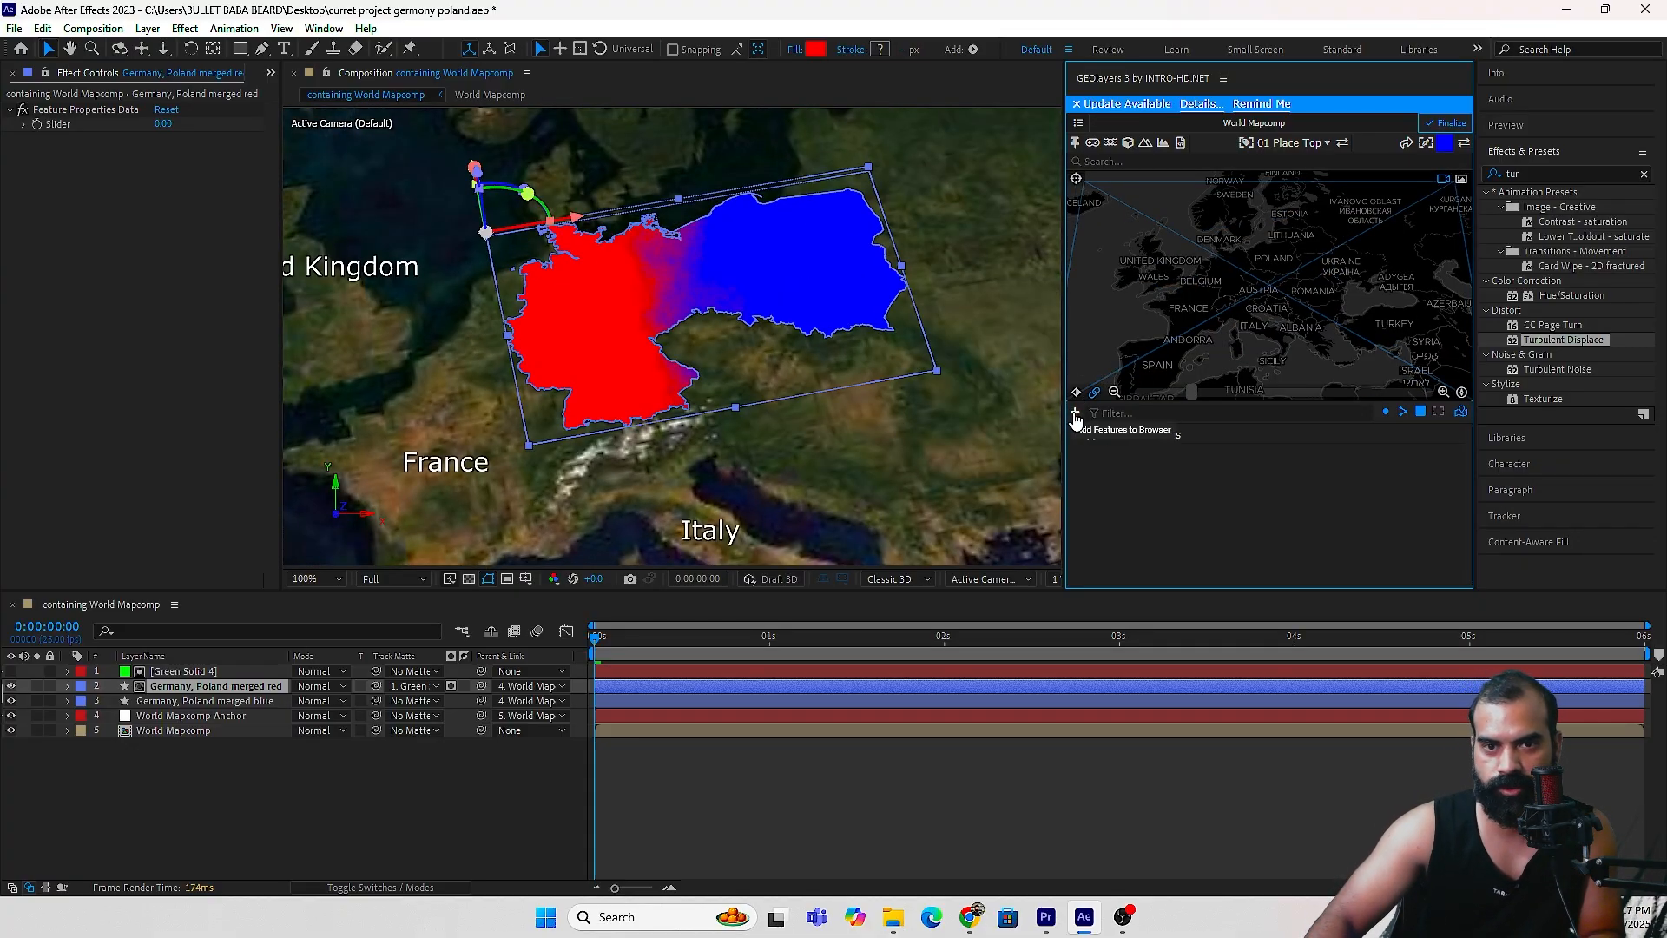
{"action": "left_click", "coordinate": [1076, 392]}
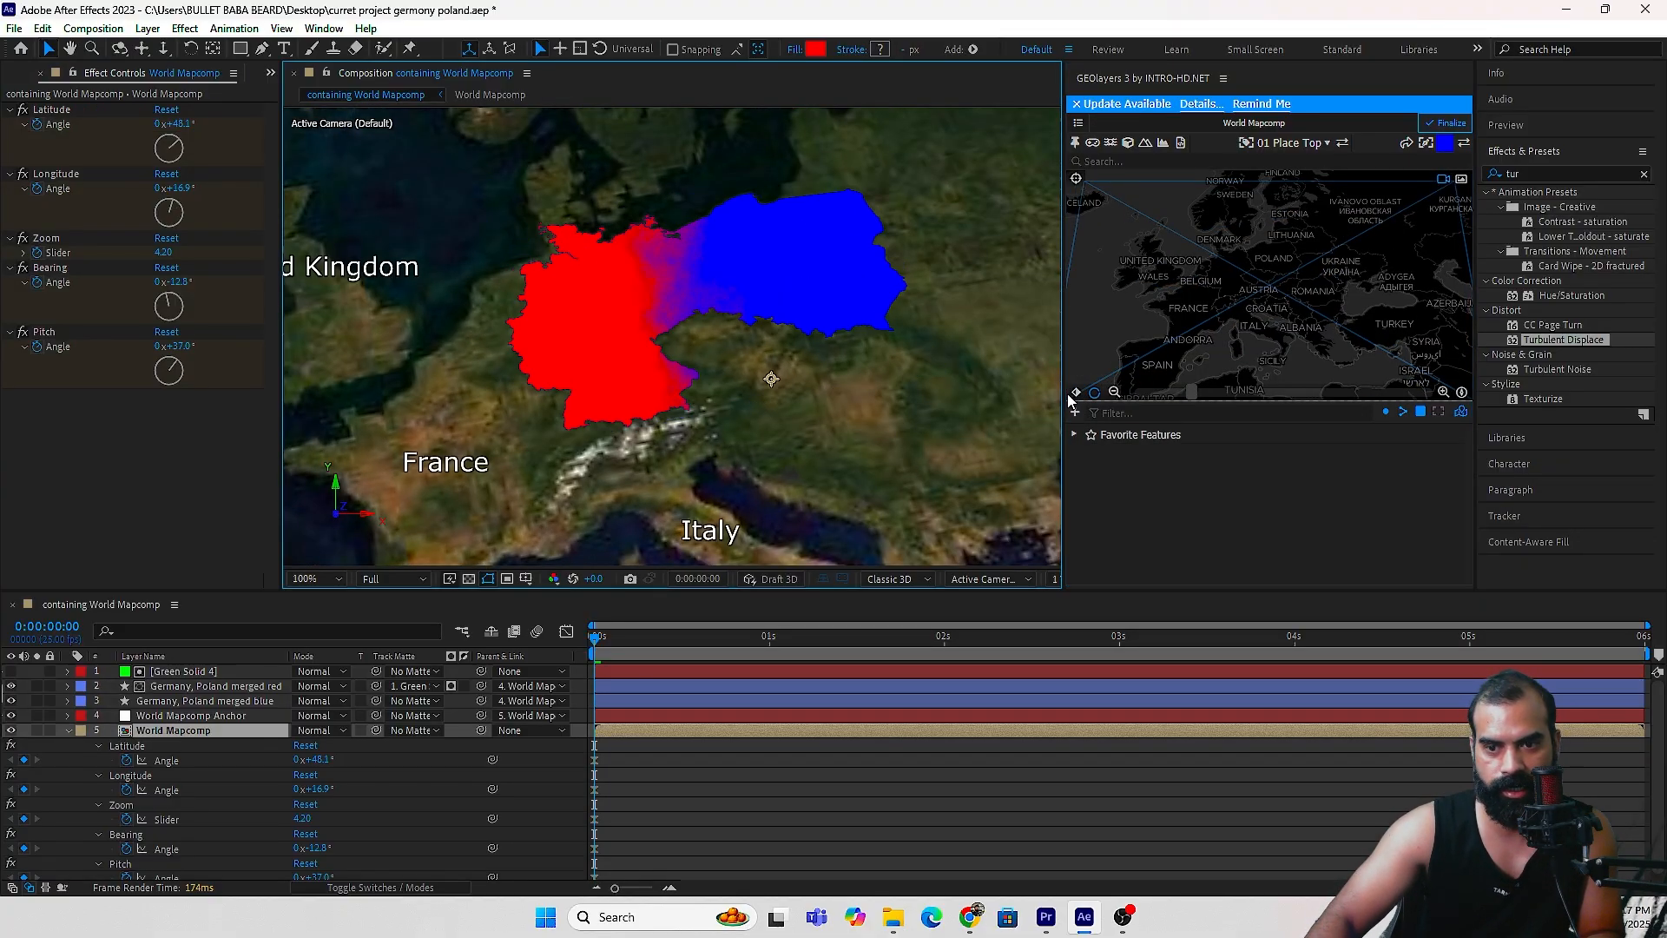
{"action": "left_click", "coordinate": [1469, 645]}
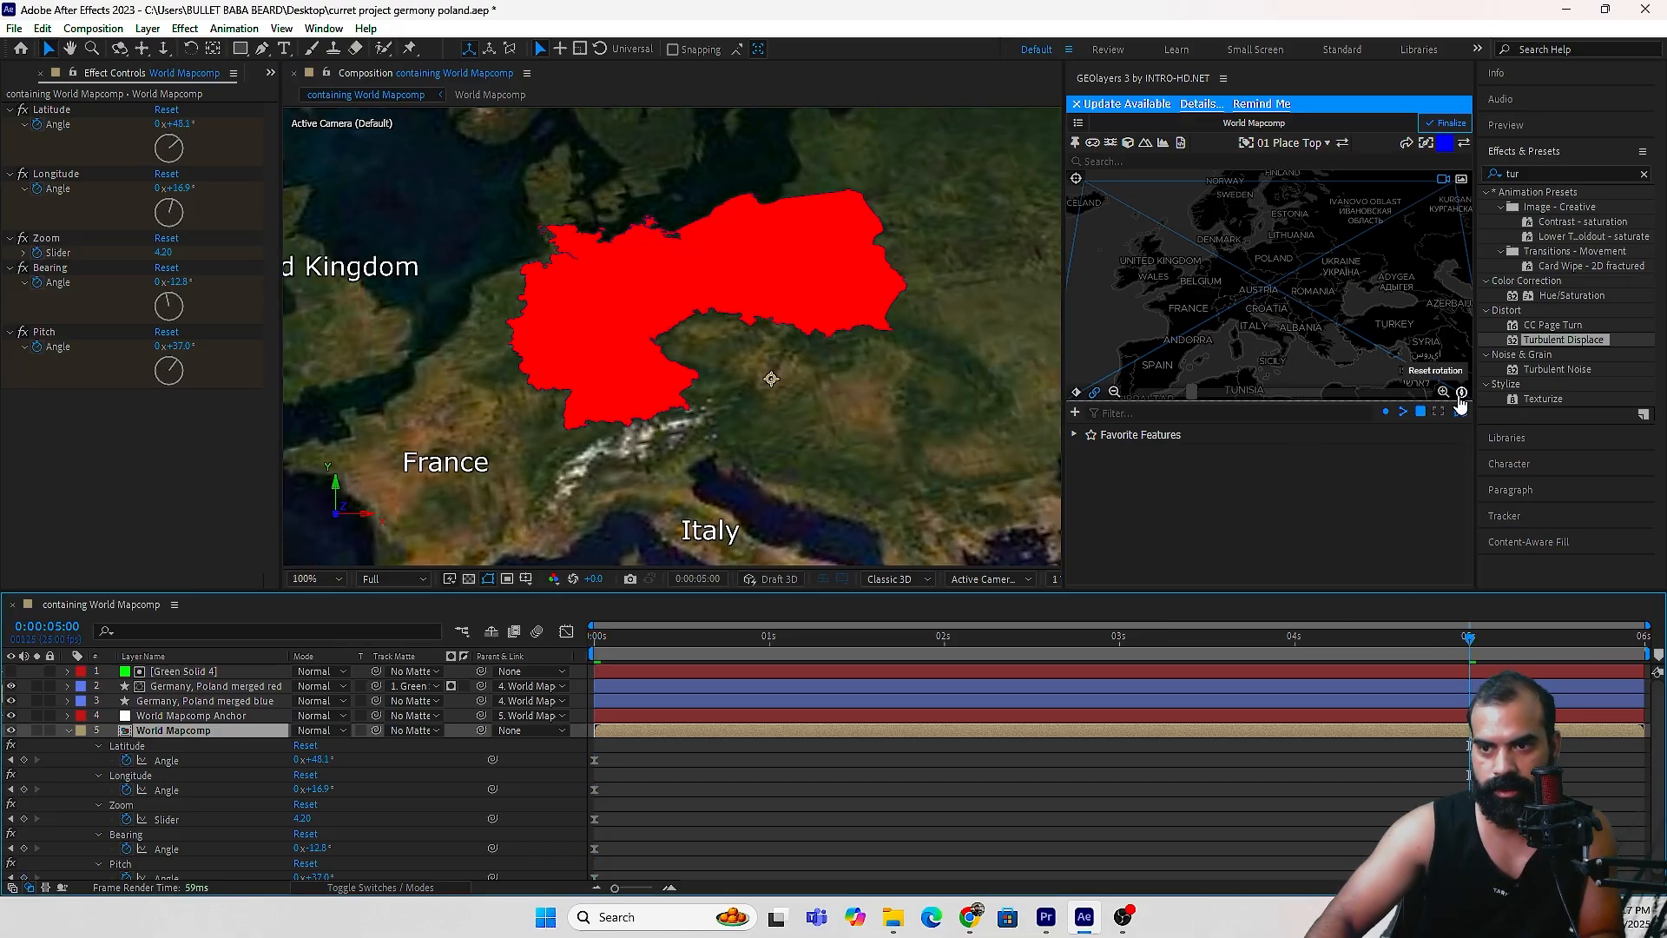
{"action": "left_click", "coordinate": [1443, 391]}
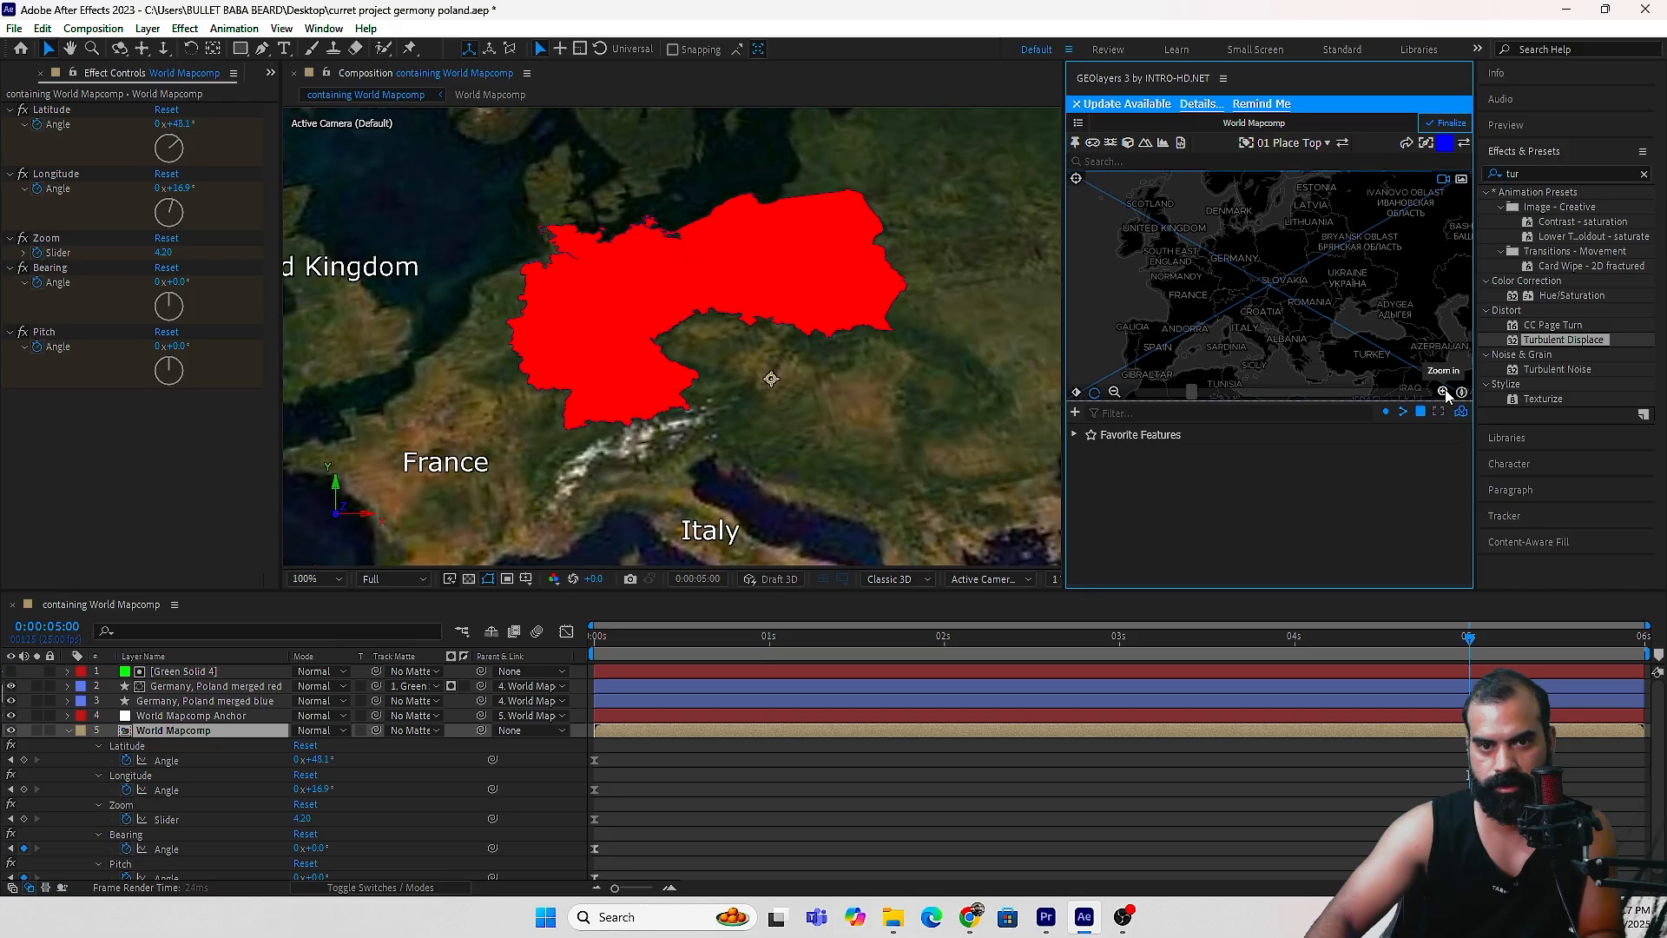
{"action": "left_click", "coordinate": [612, 643]}
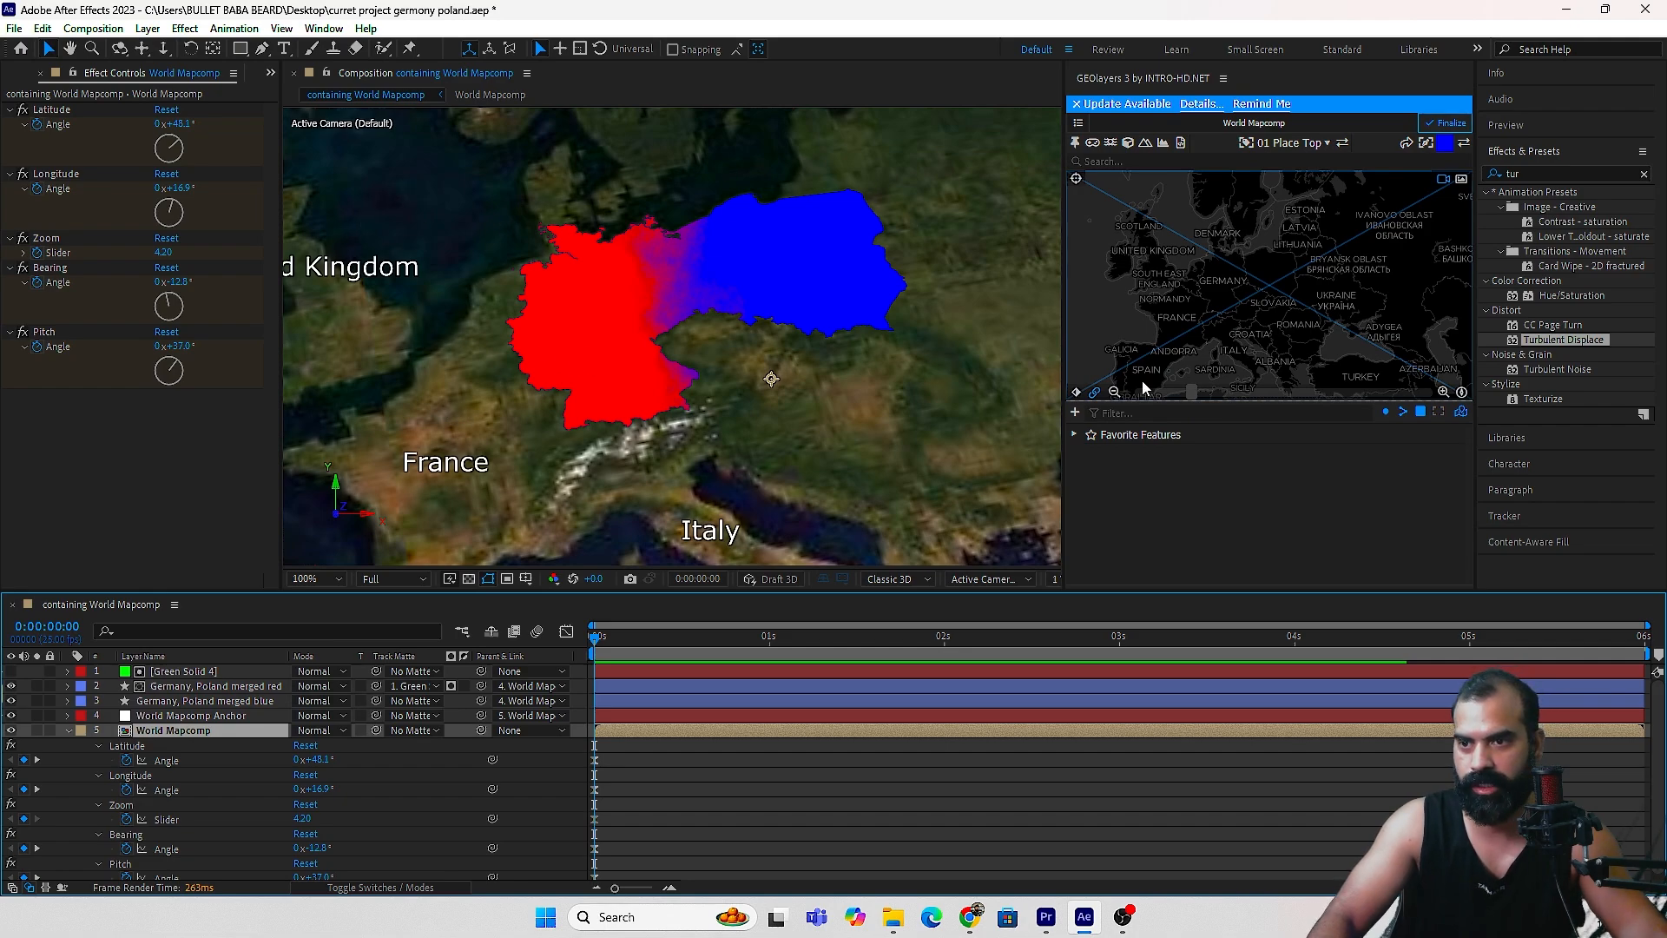
Find the Tint effect and apply it to the World Mapcomp layer to make the map greyscale.
{"action": "left_click", "coordinate": [1540, 174]}
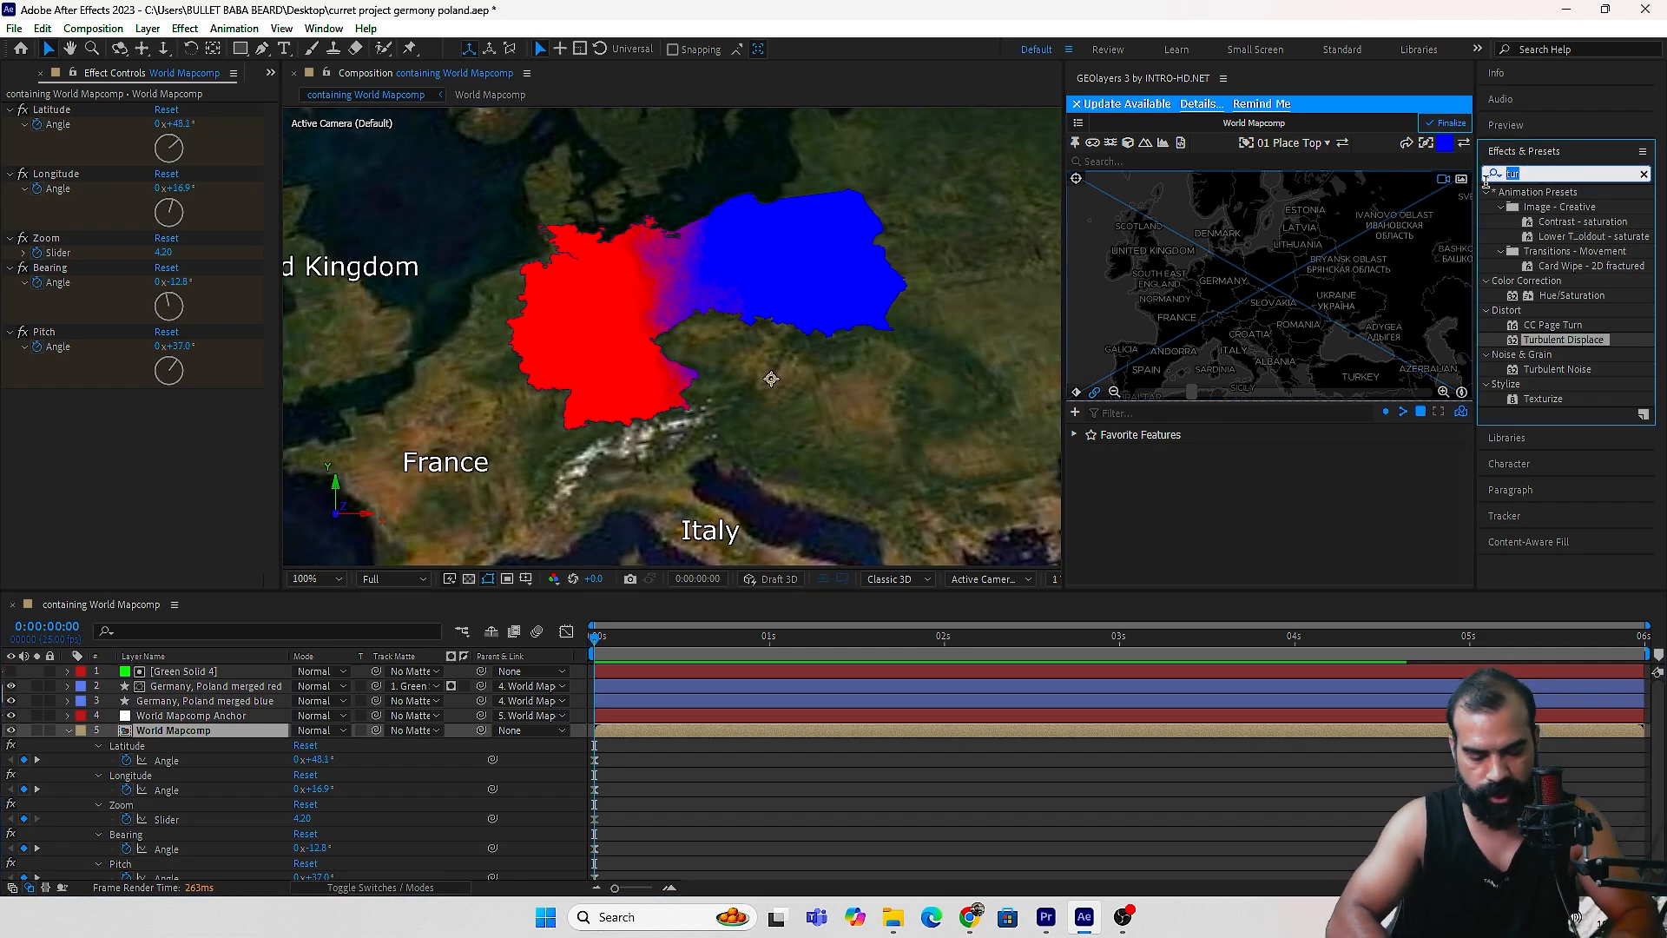
{"action": "type", "text": "tint"}
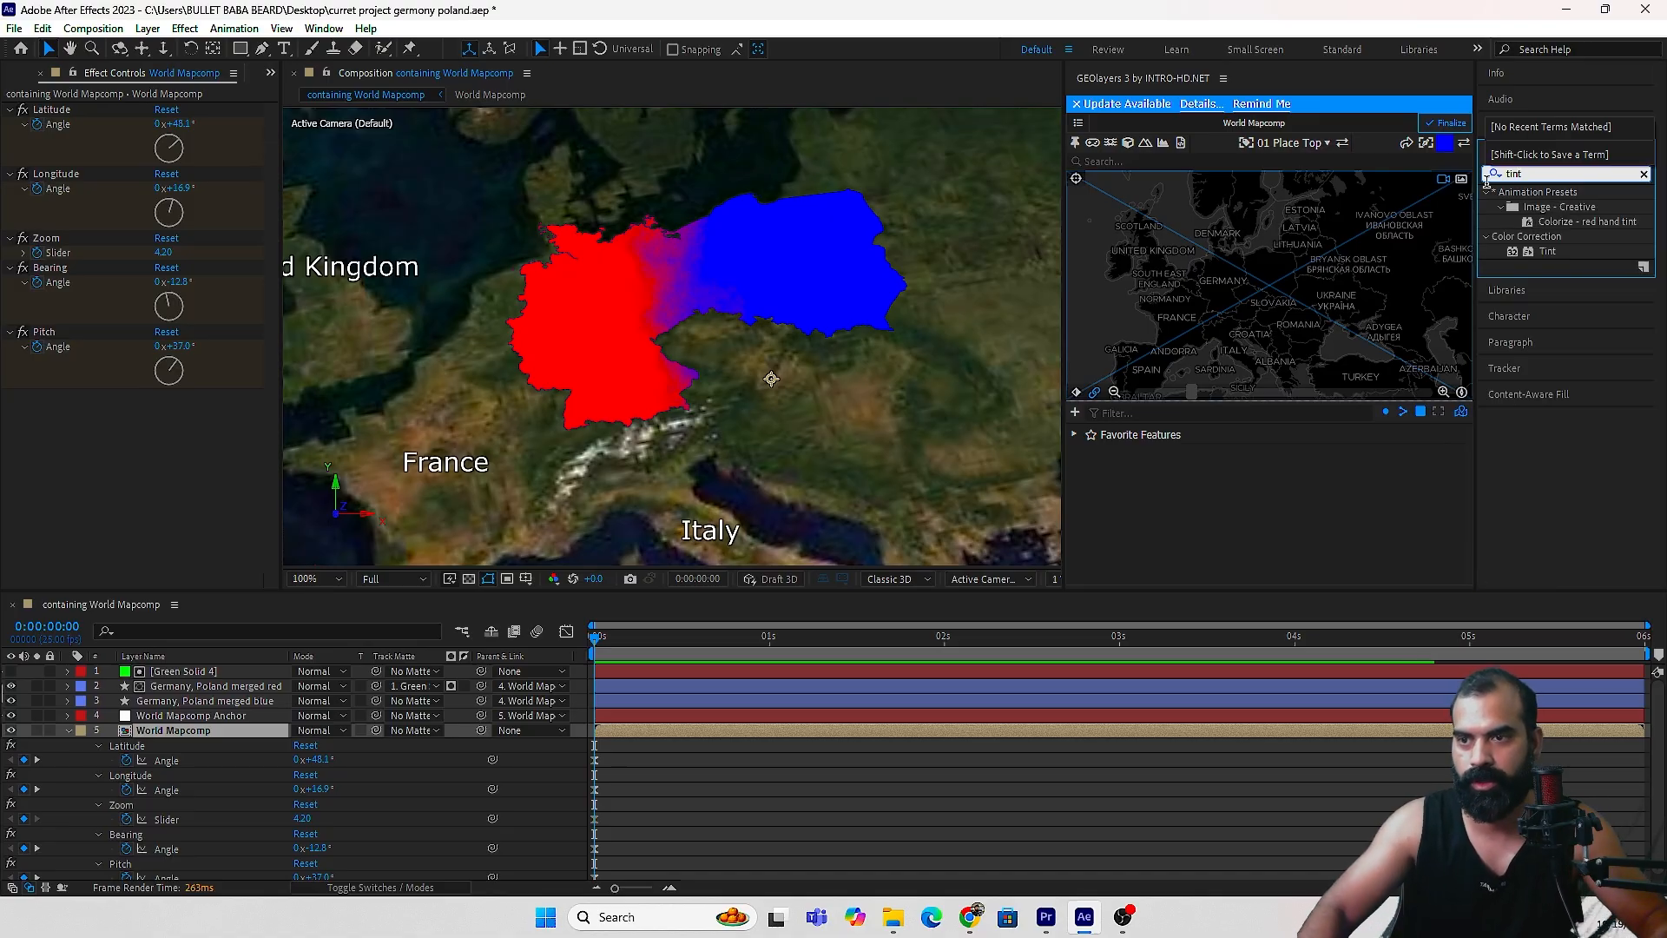
{"action": "left_click", "coordinate": [1535, 251]}
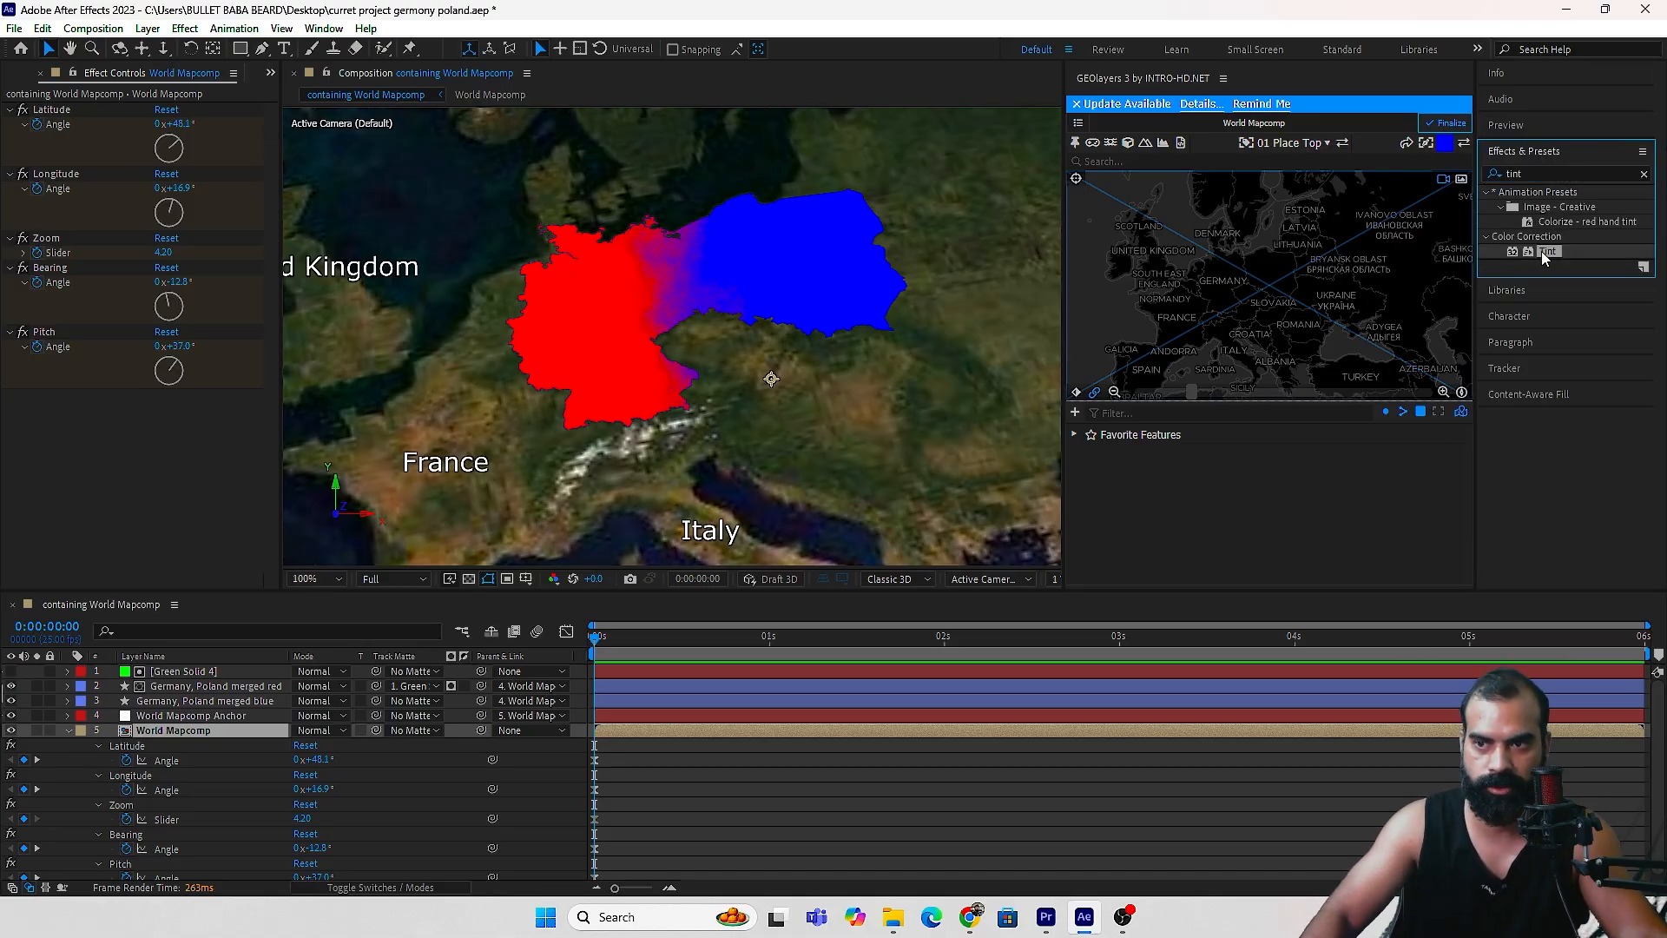
{"action": "left_click_drag", "start_coordinate": [1548, 258], "coordinate": [163, 735]}
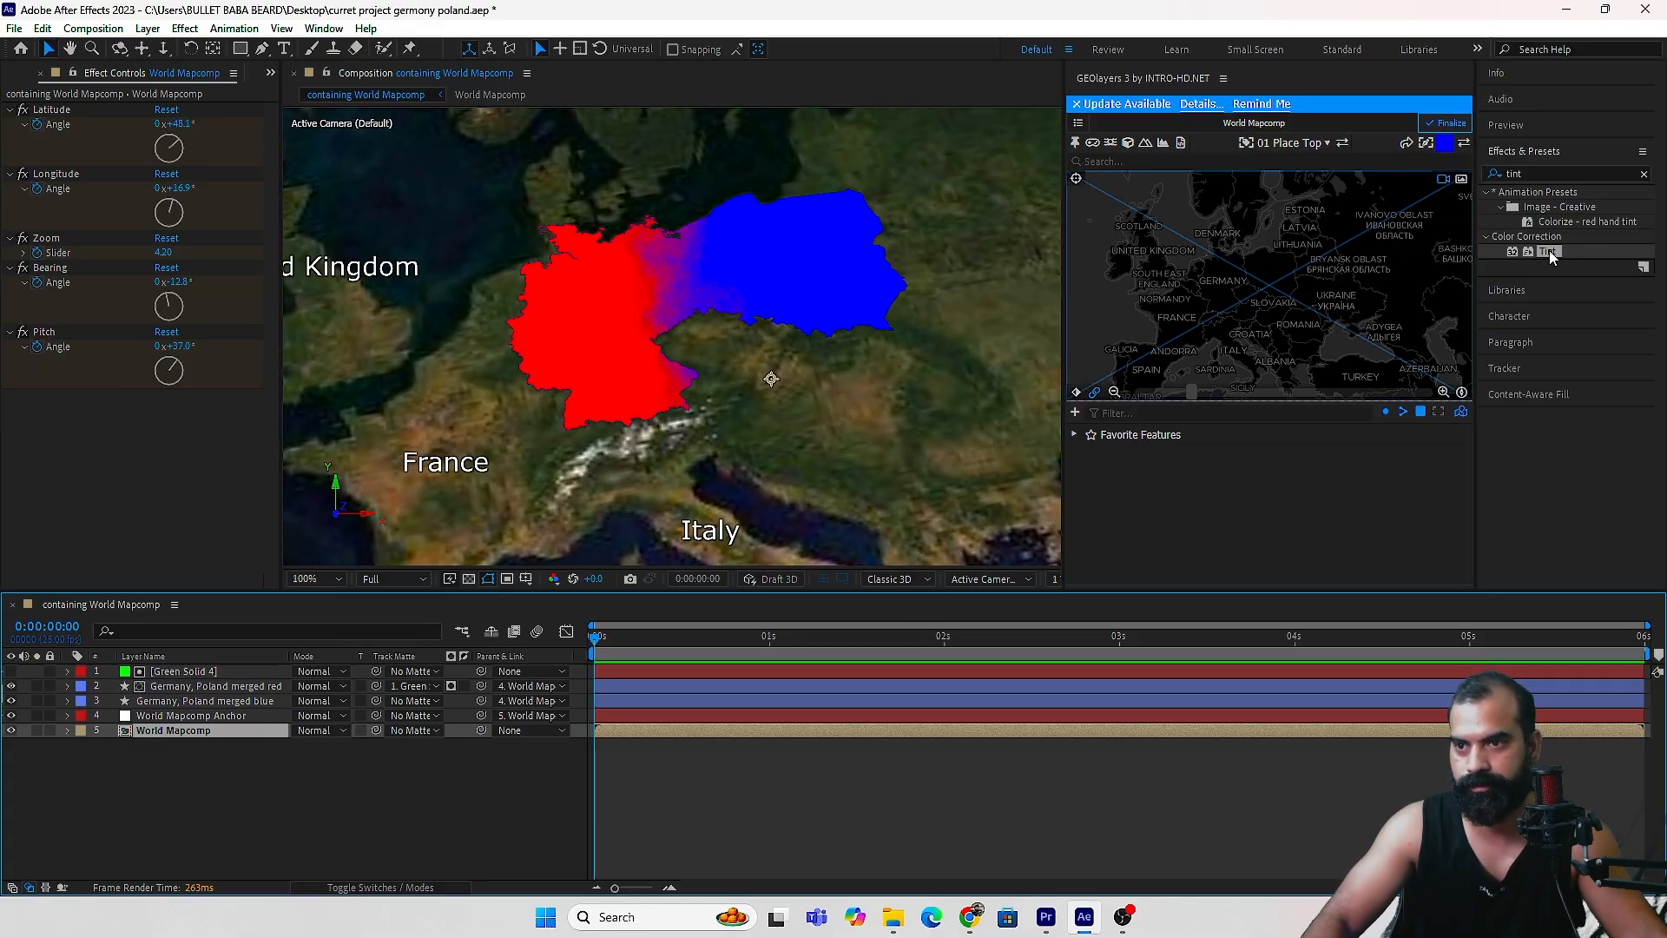
{"action": "left_click_drag", "start_coordinate": [1550, 254], "coordinate": [179, 732]}
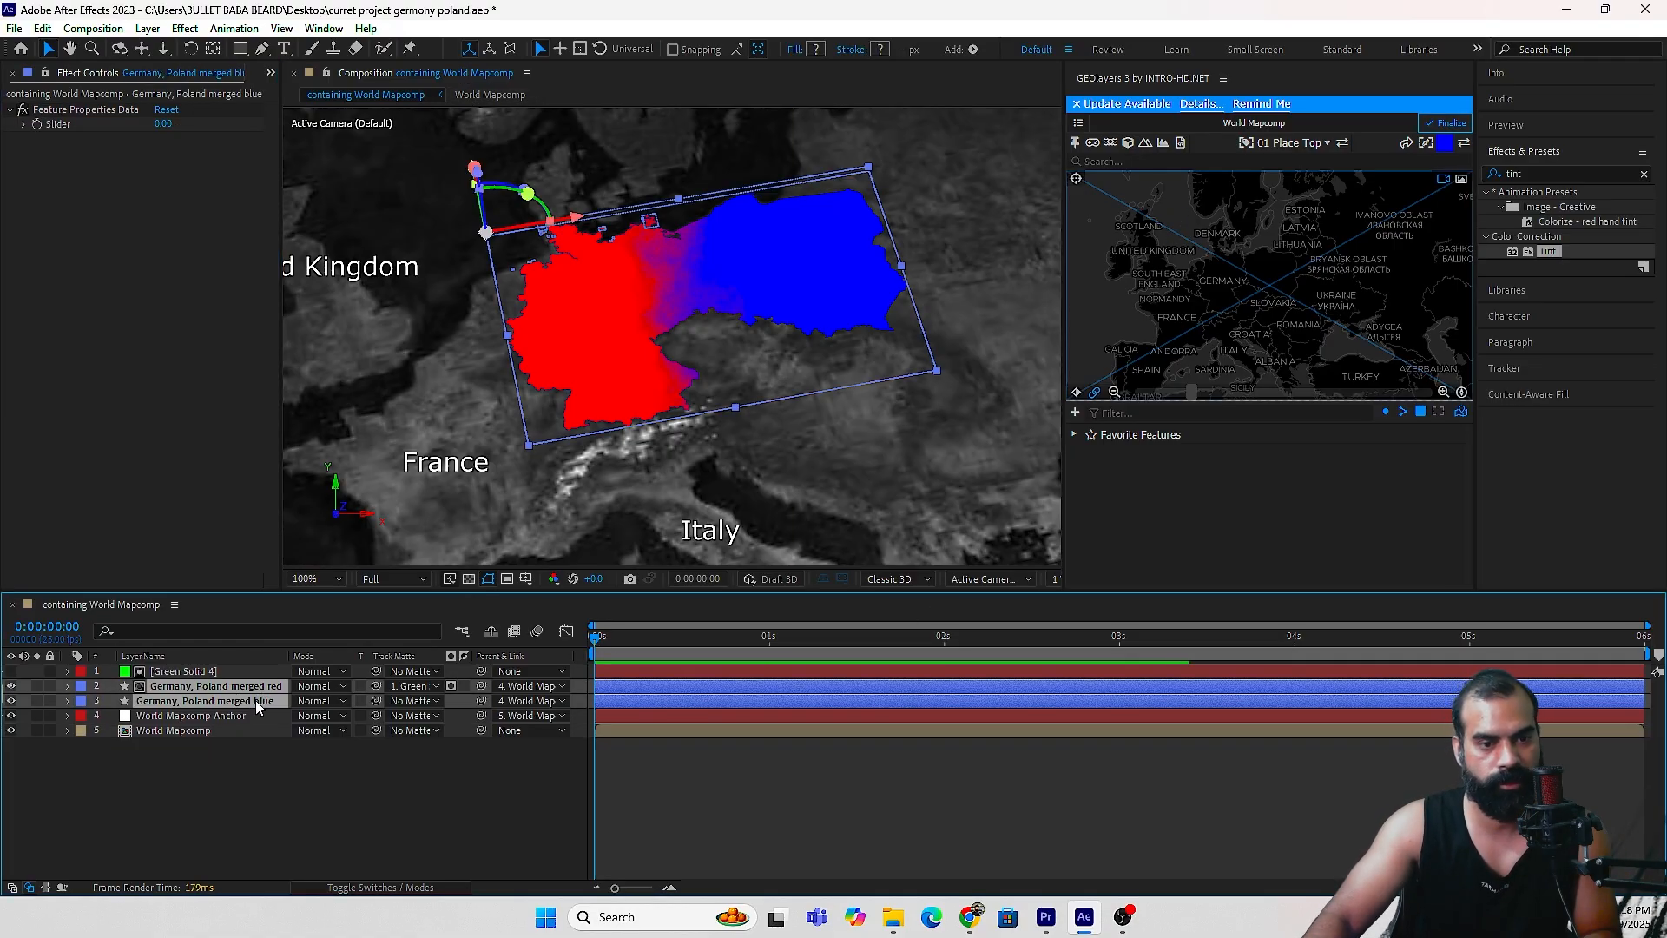
Set the blending mode of the red and blue "Germany, Poland merged" layers to Color.
{"action": "right_click", "coordinate": [258, 705]}
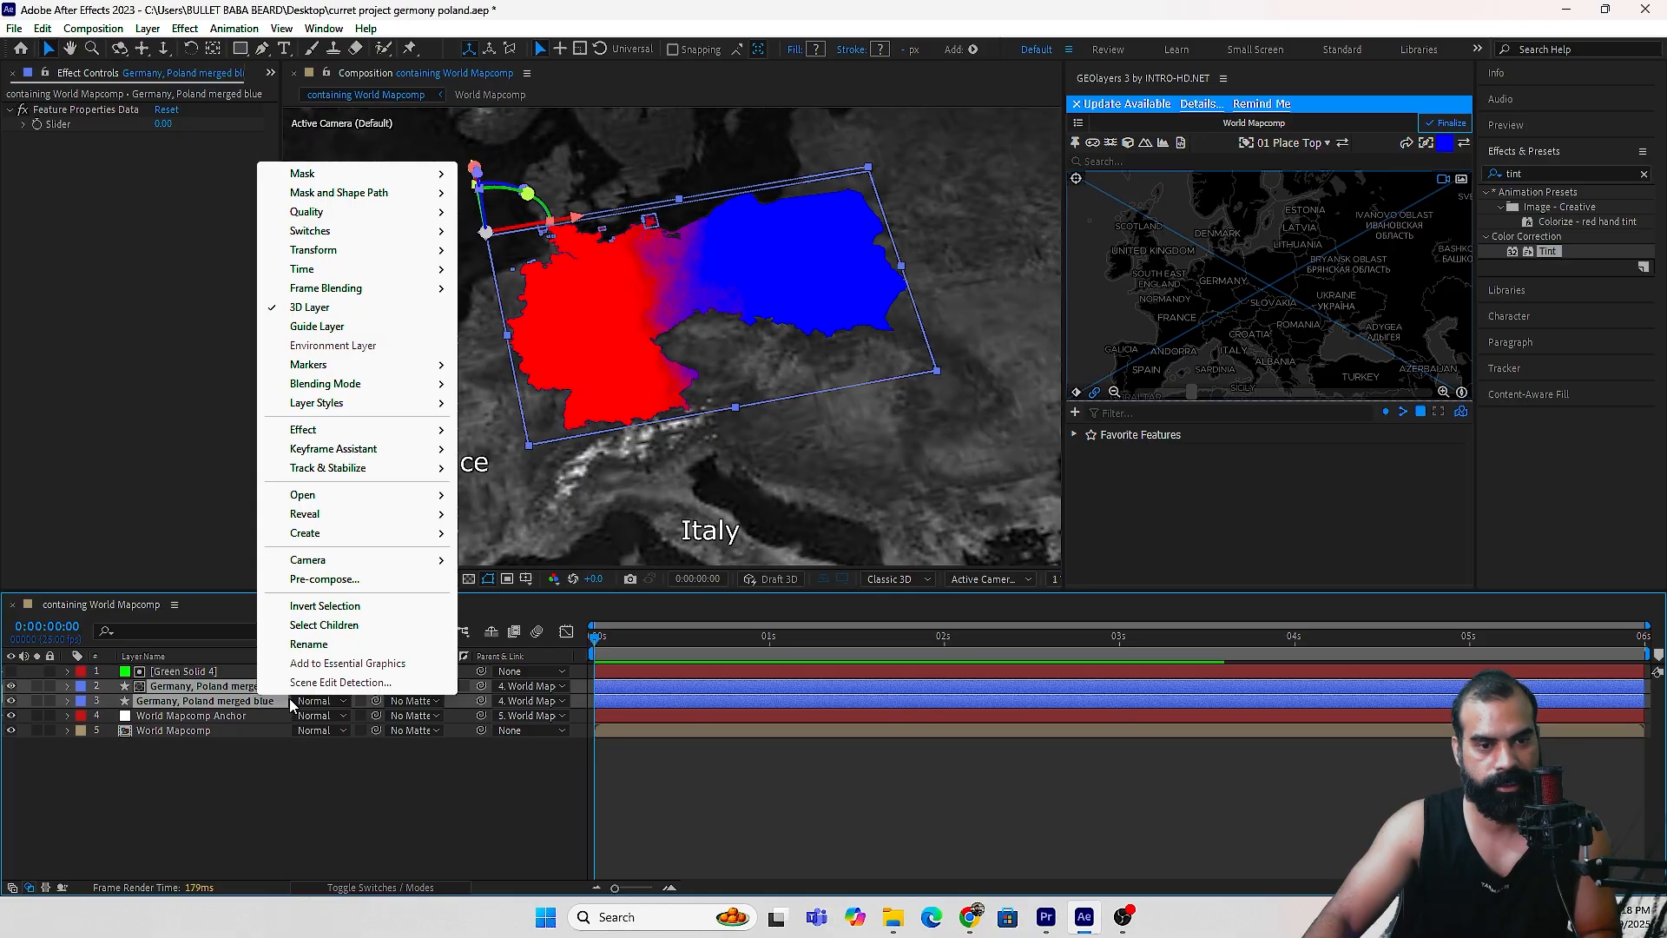
{"action": "left_click", "coordinate": [314, 701]}
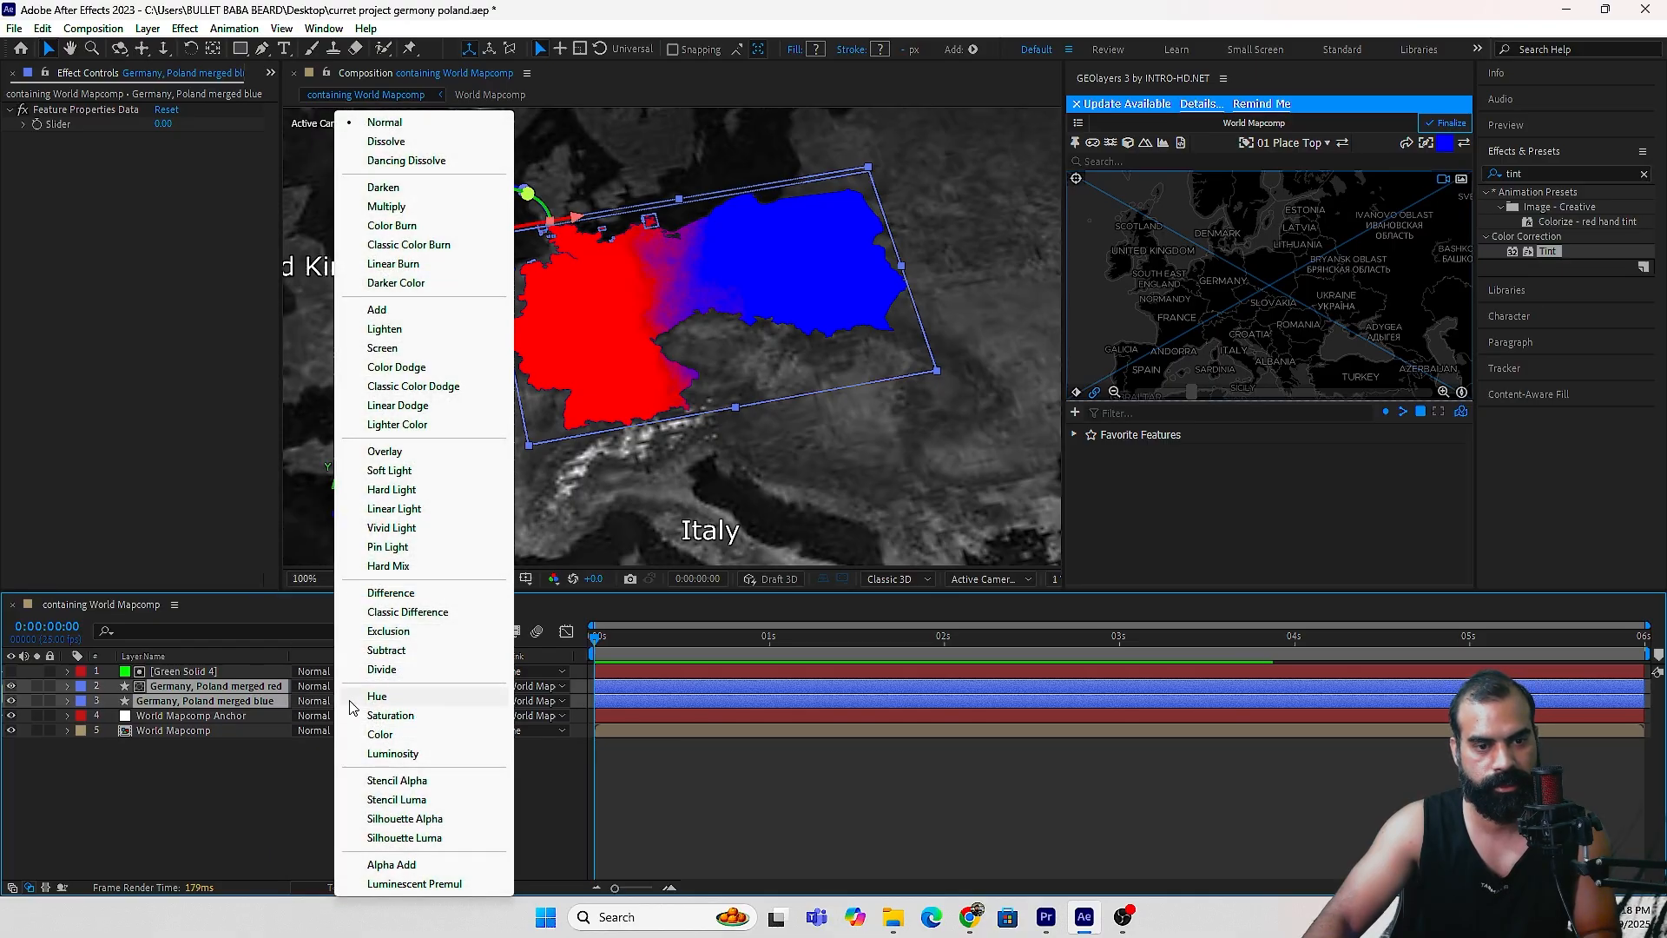
{"action": "left_click", "coordinate": [390, 736]}
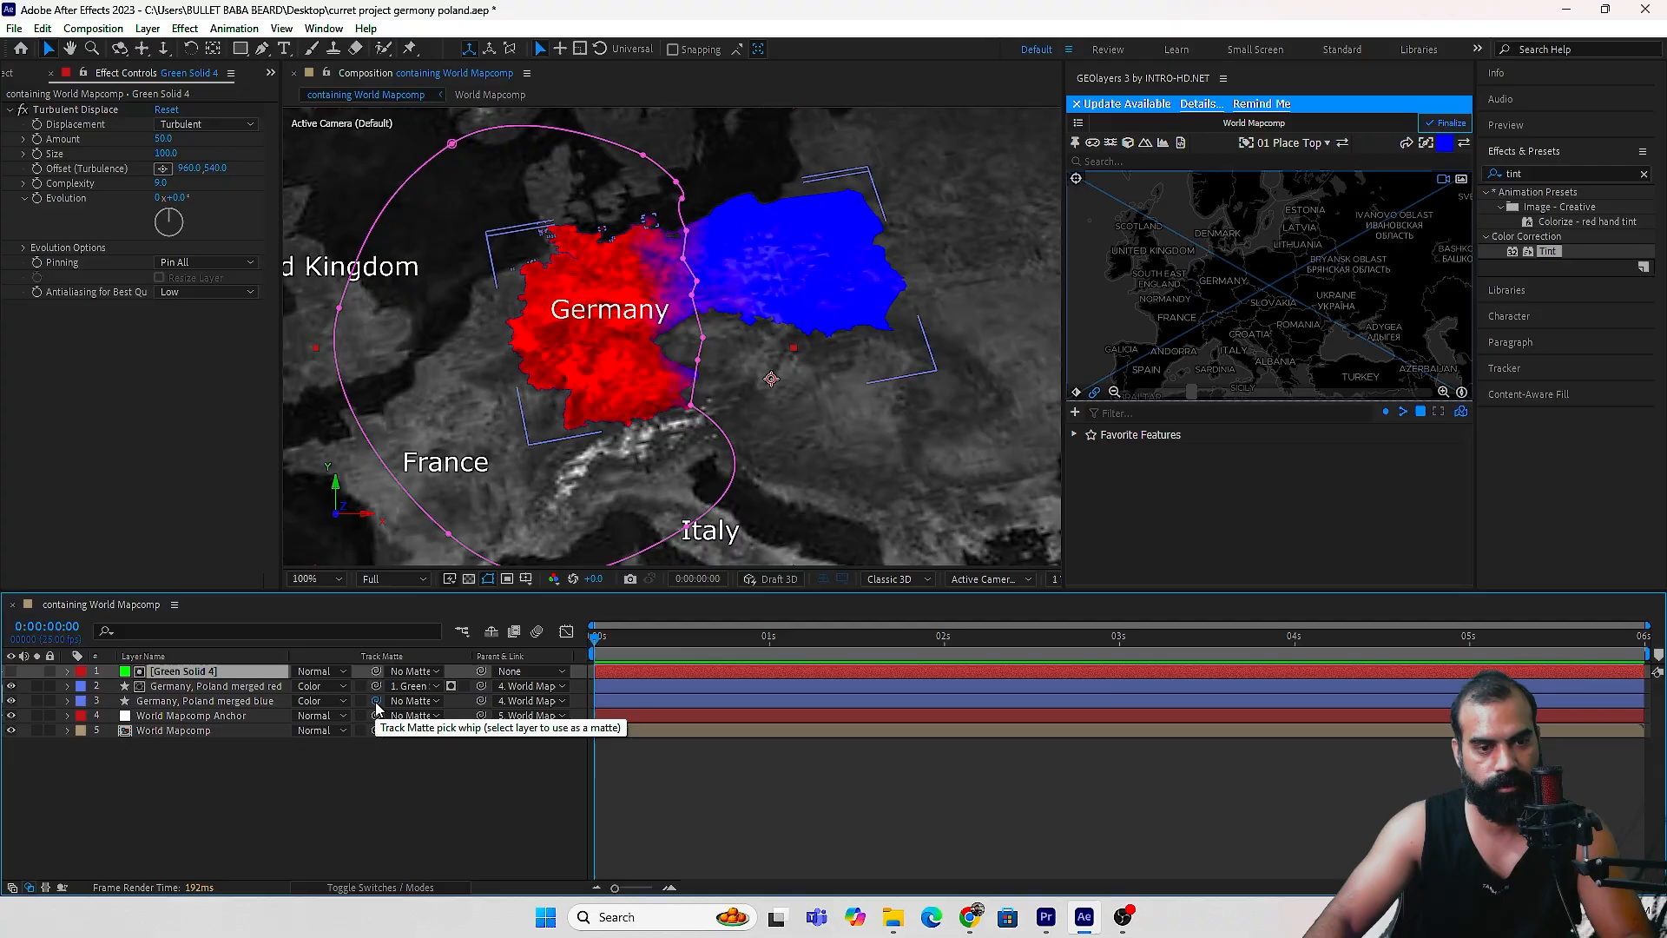
Use the green solid as an inverted track matte for the "Germany, Poland merged blue" layer.
{"action": "left_click_drag", "start_coordinate": [376, 701], "coordinate": [253, 673]}
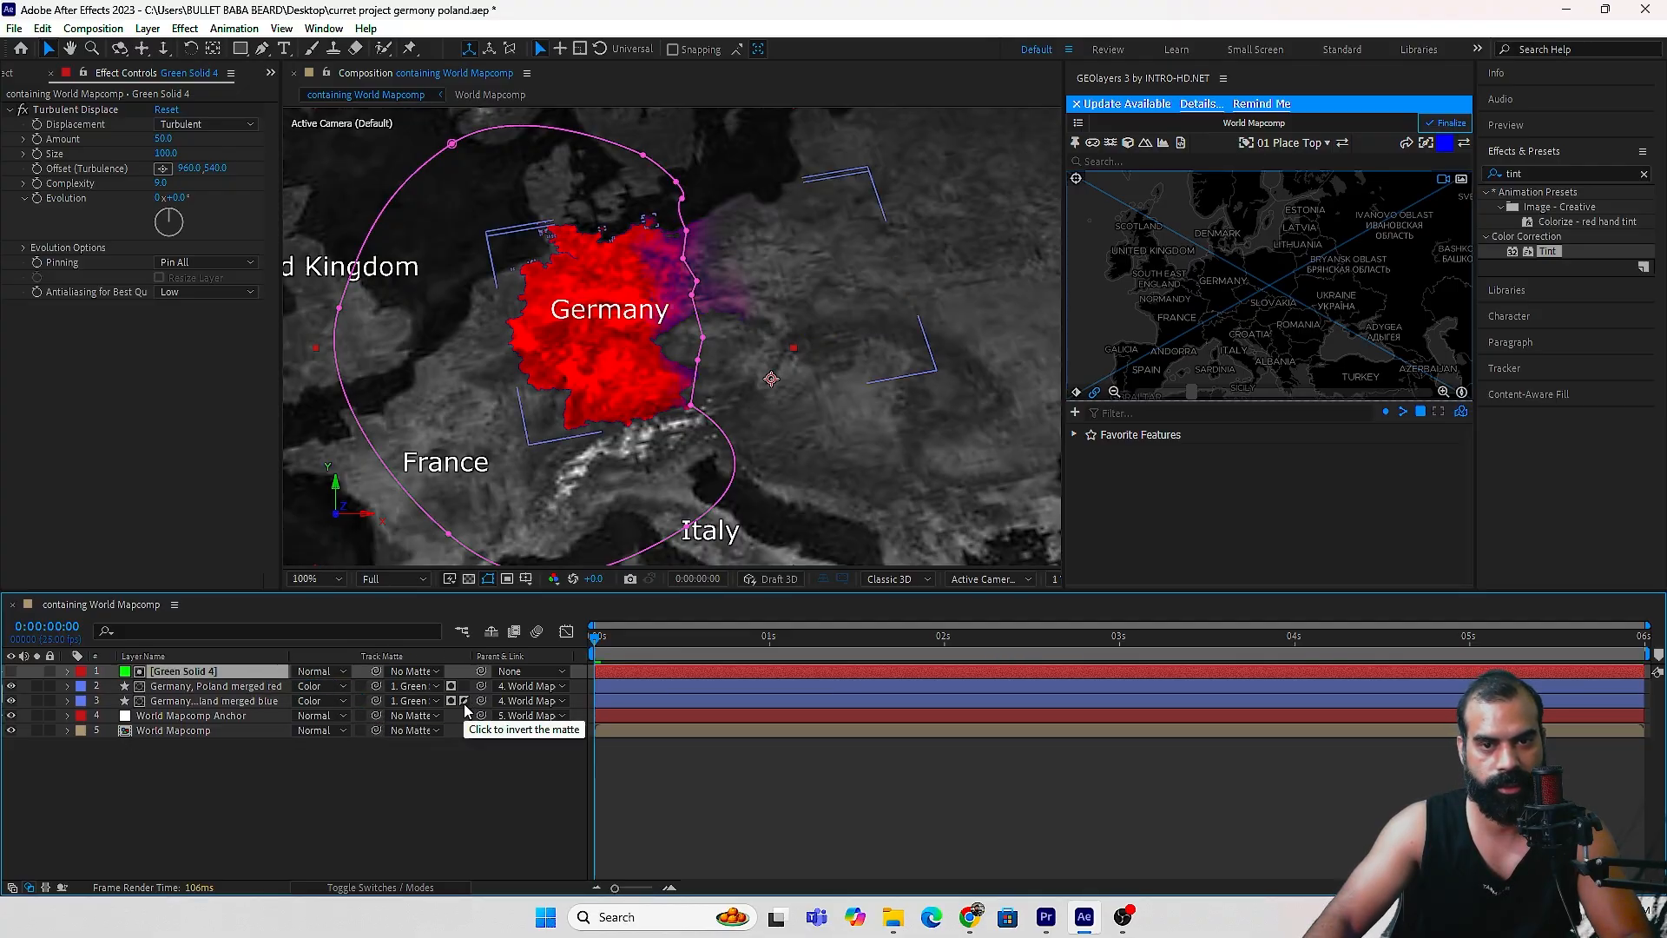
{"action": "left_click", "coordinate": [464, 701]}
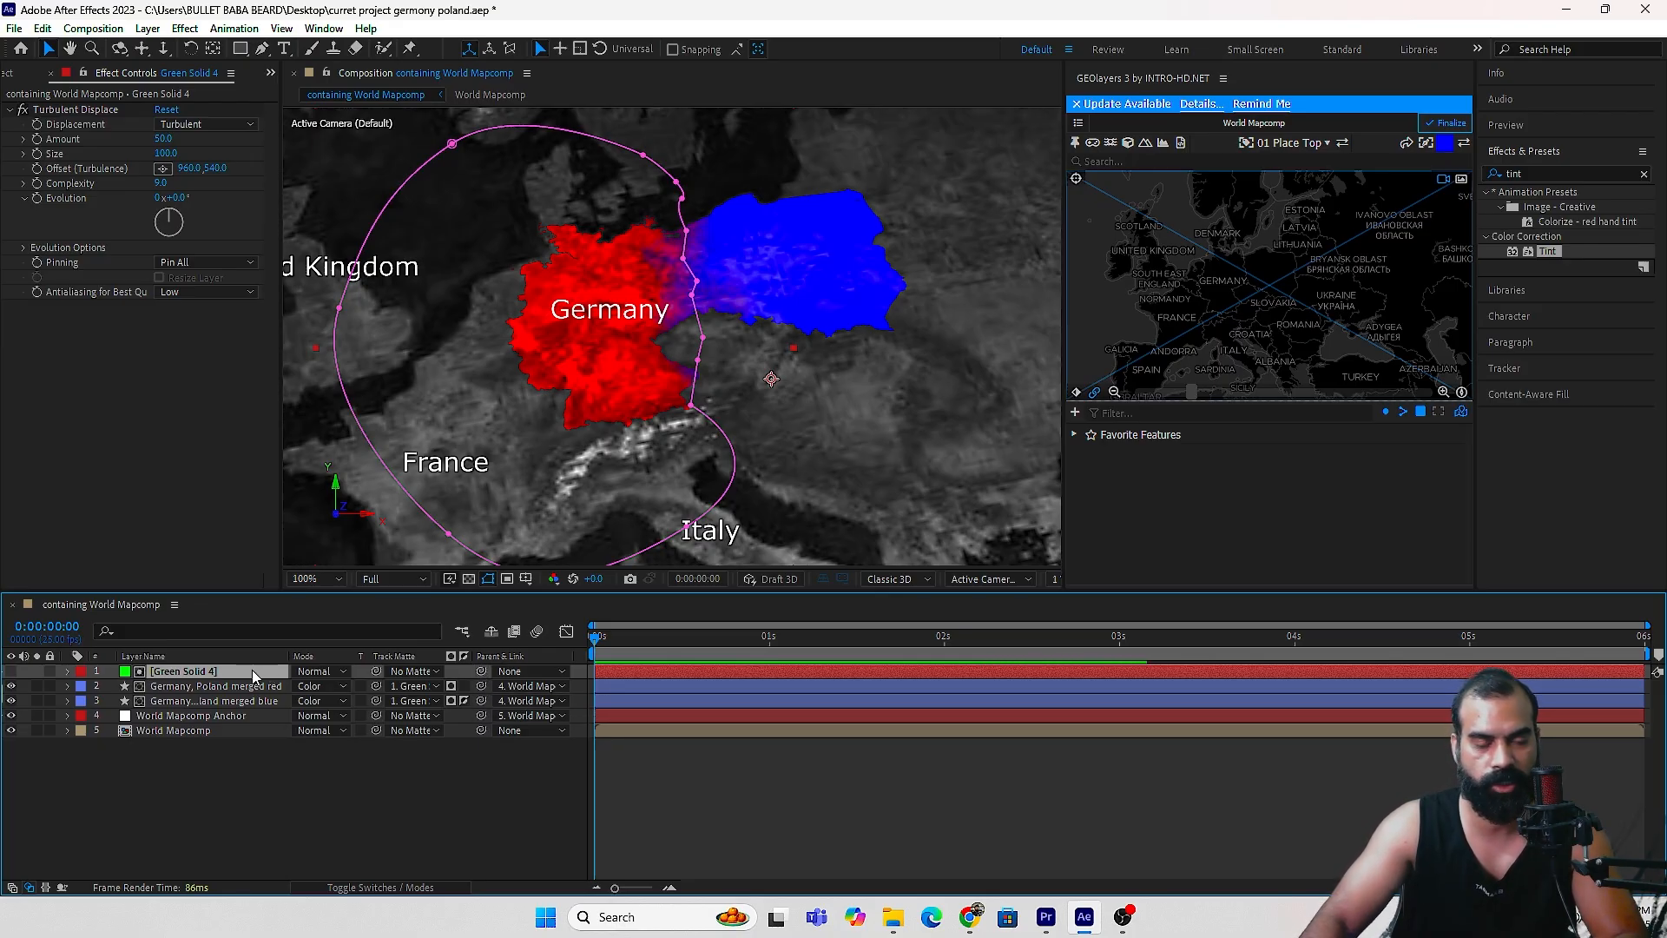
Parent the green solid to the World Mapcomp Anchor layer and make it a 3D layer.
{"action": "left_click_drag", "start_coordinate": [481, 671], "coordinate": [179, 719]}
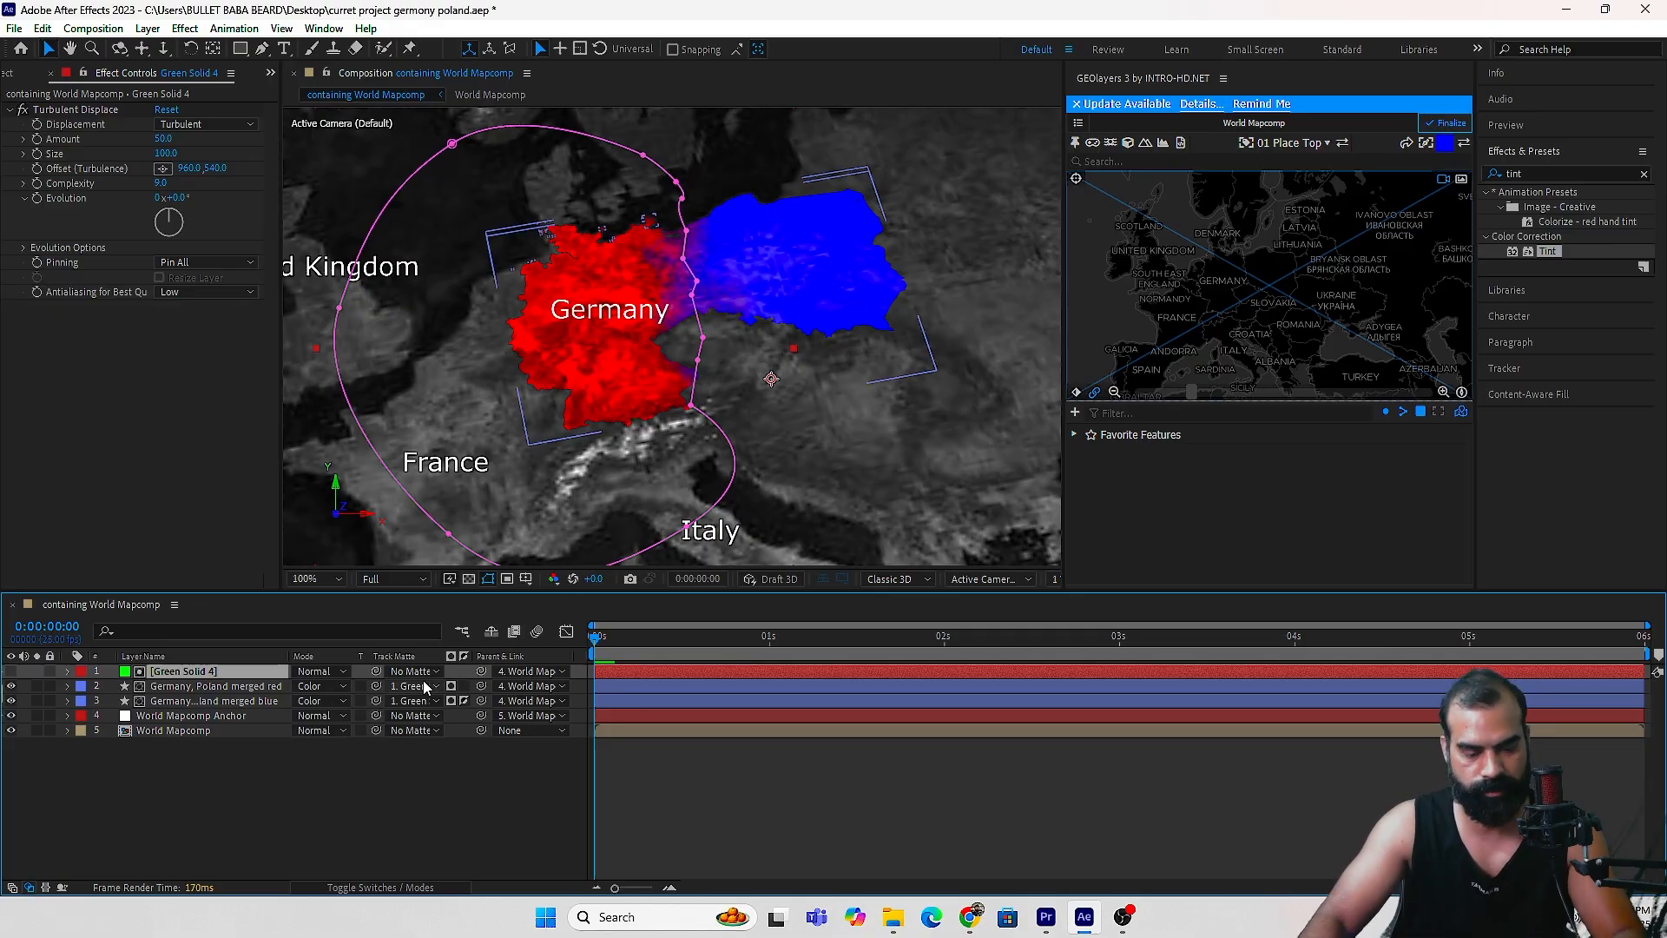
{"action": "key", "text": "F4"}
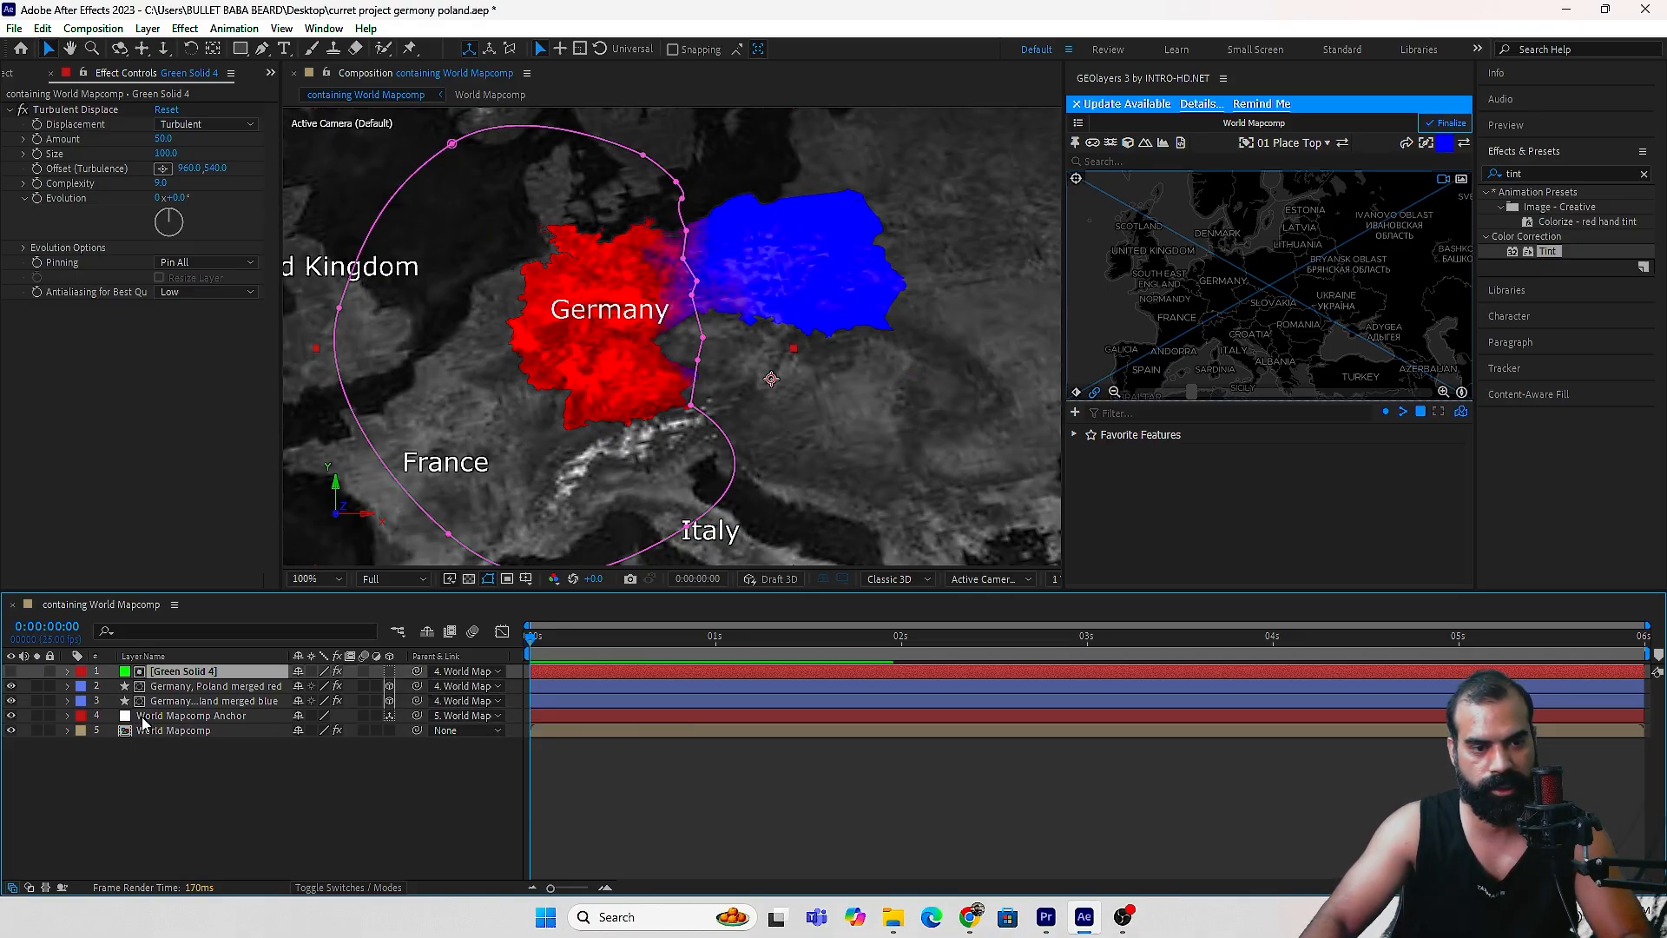
{"action": "left_click", "coordinate": [390, 671]}
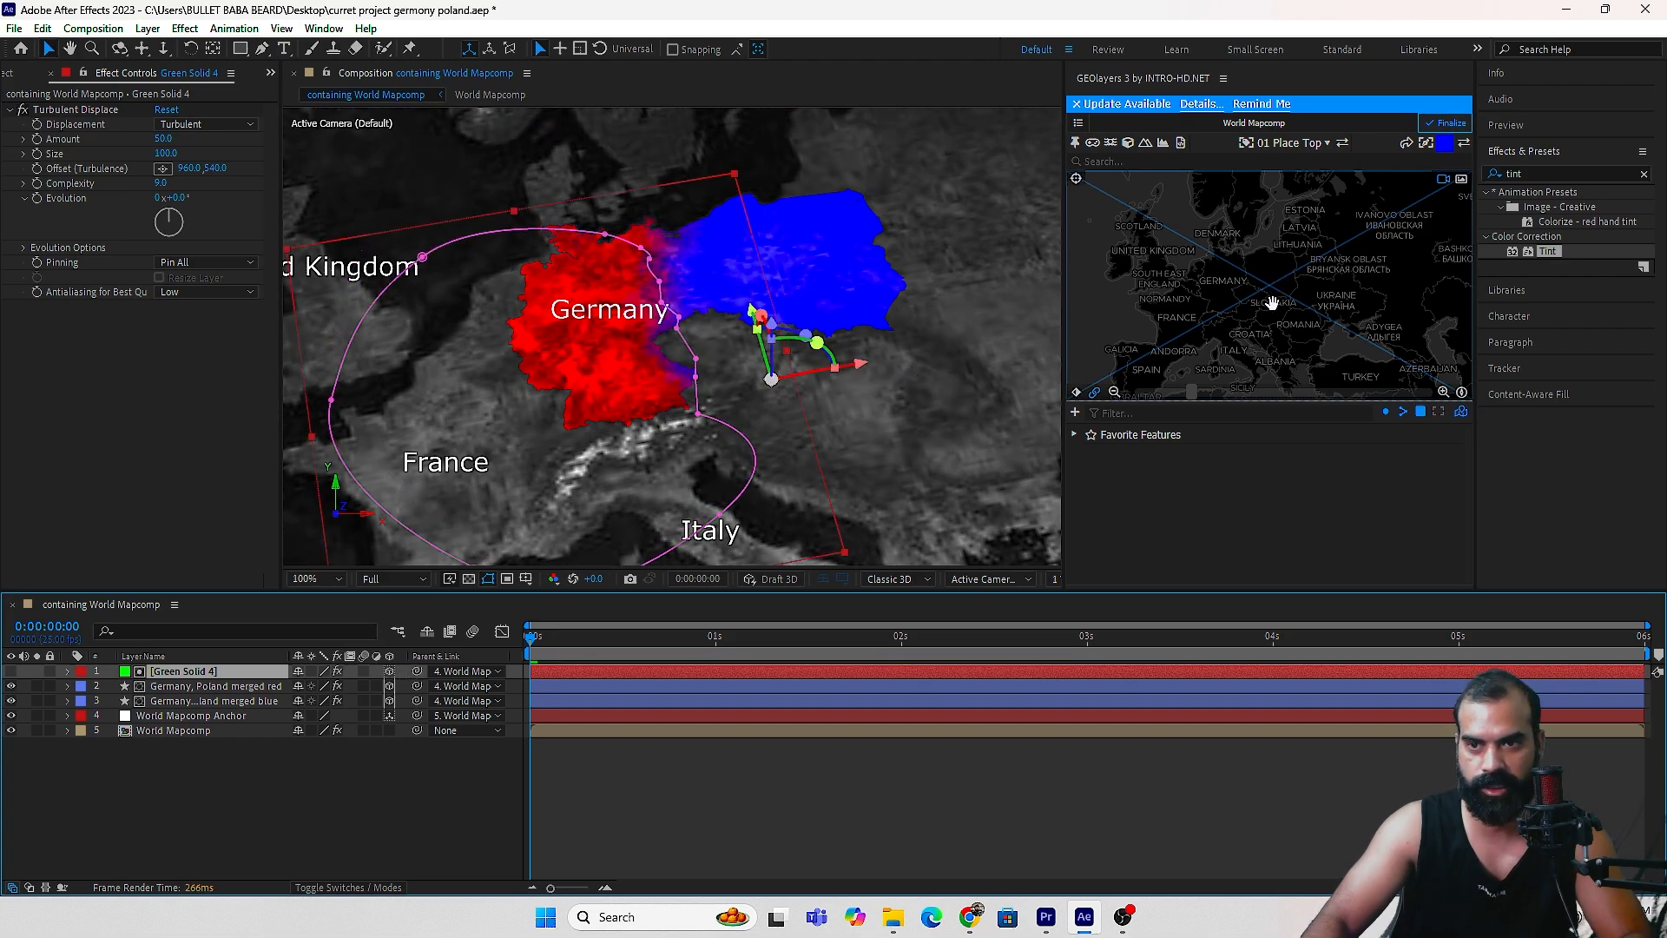
Adjust the map's view at 0:00:00:00 in GEOlayers and finalize the World Mapcomp.
{"action": "mouse_move", "coordinate": [1272, 303]}
{"action": "left_mouse_down"}
{"action": "mouse_move", "coordinate": [1279, 283]}
{"action": "mouse_move", "coordinate": [1273, 297]}
{"action": "left_mouse_up"}
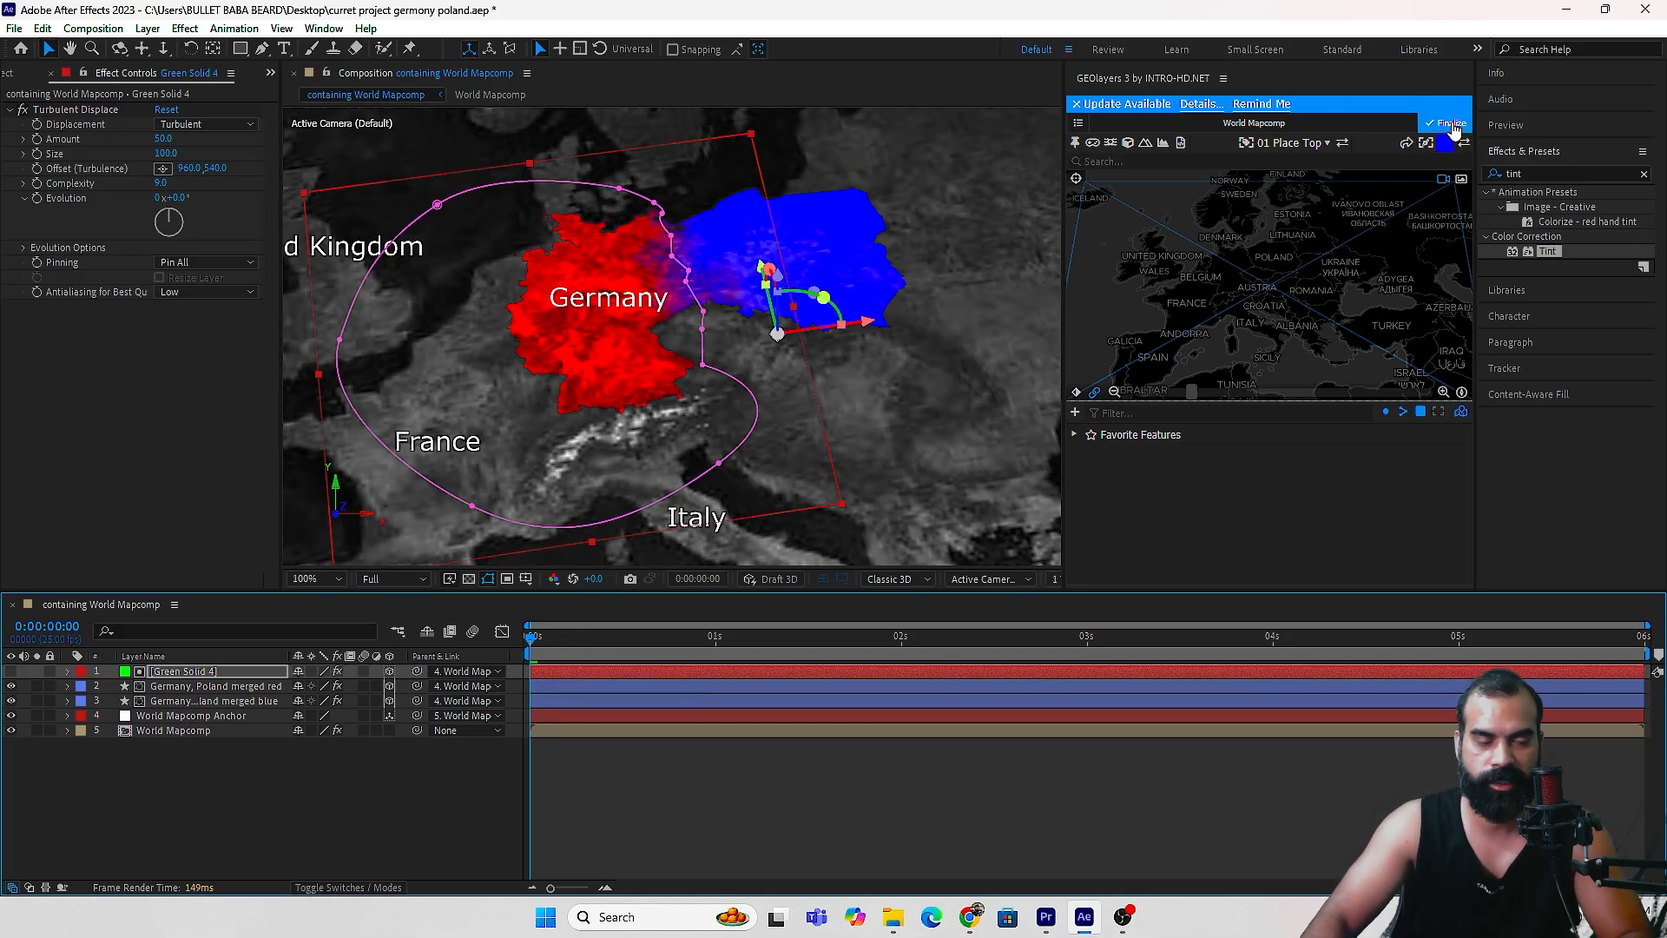
{"action": "left_click", "coordinate": [1450, 124]}
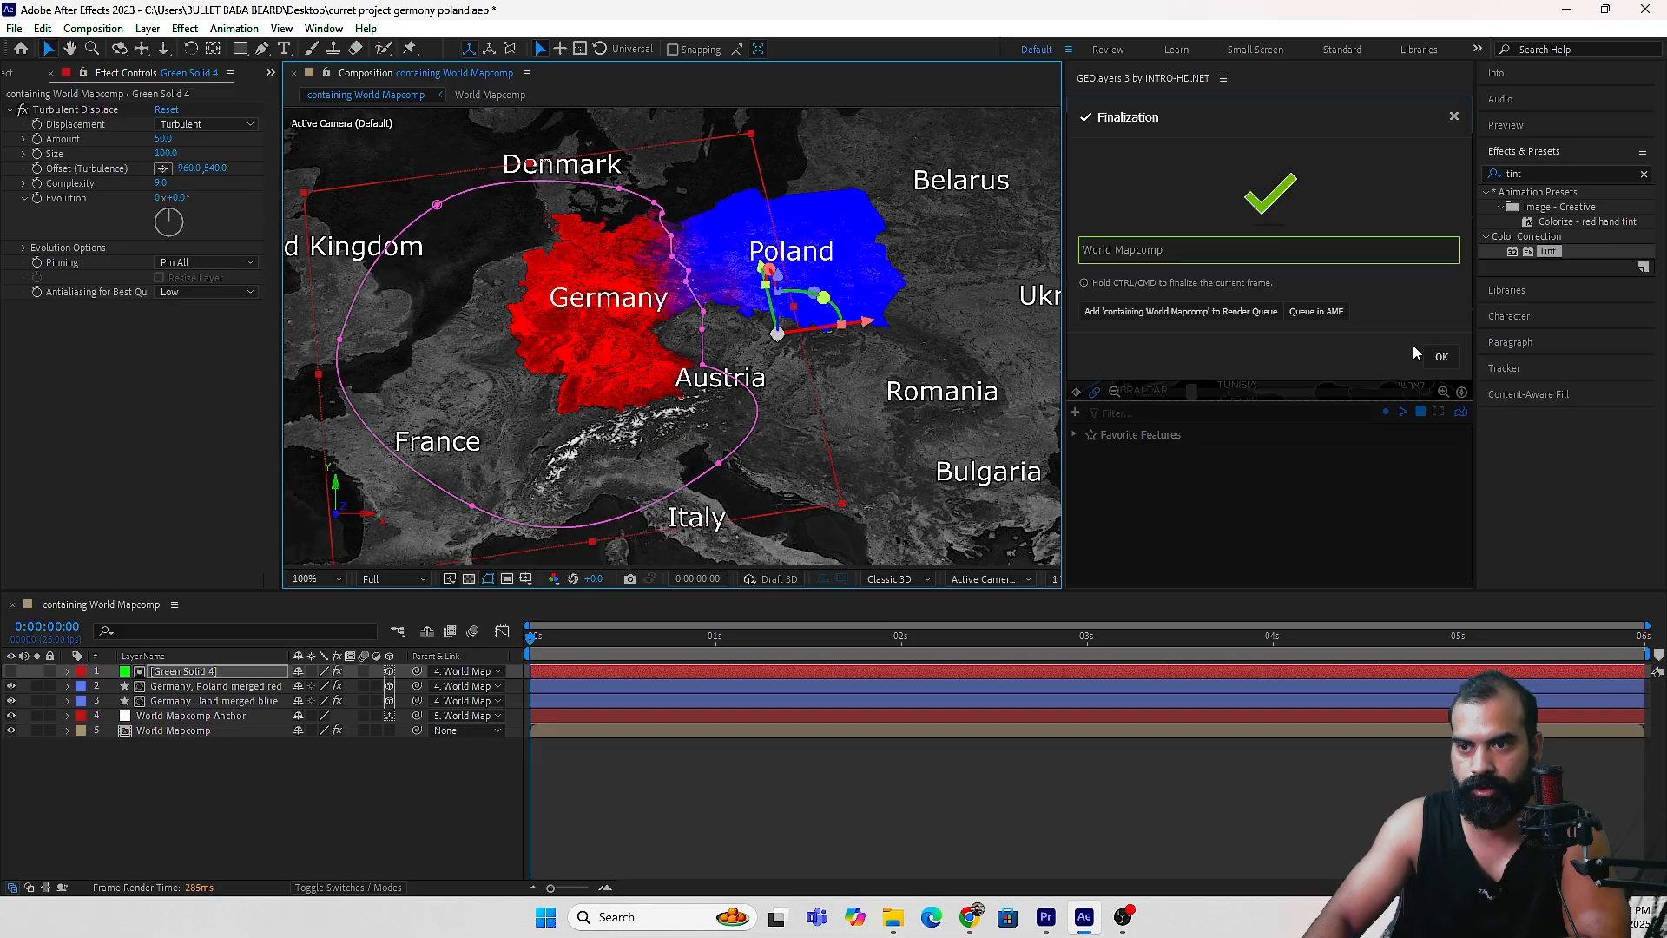
{"action": "left_click", "coordinate": [1439, 356]}
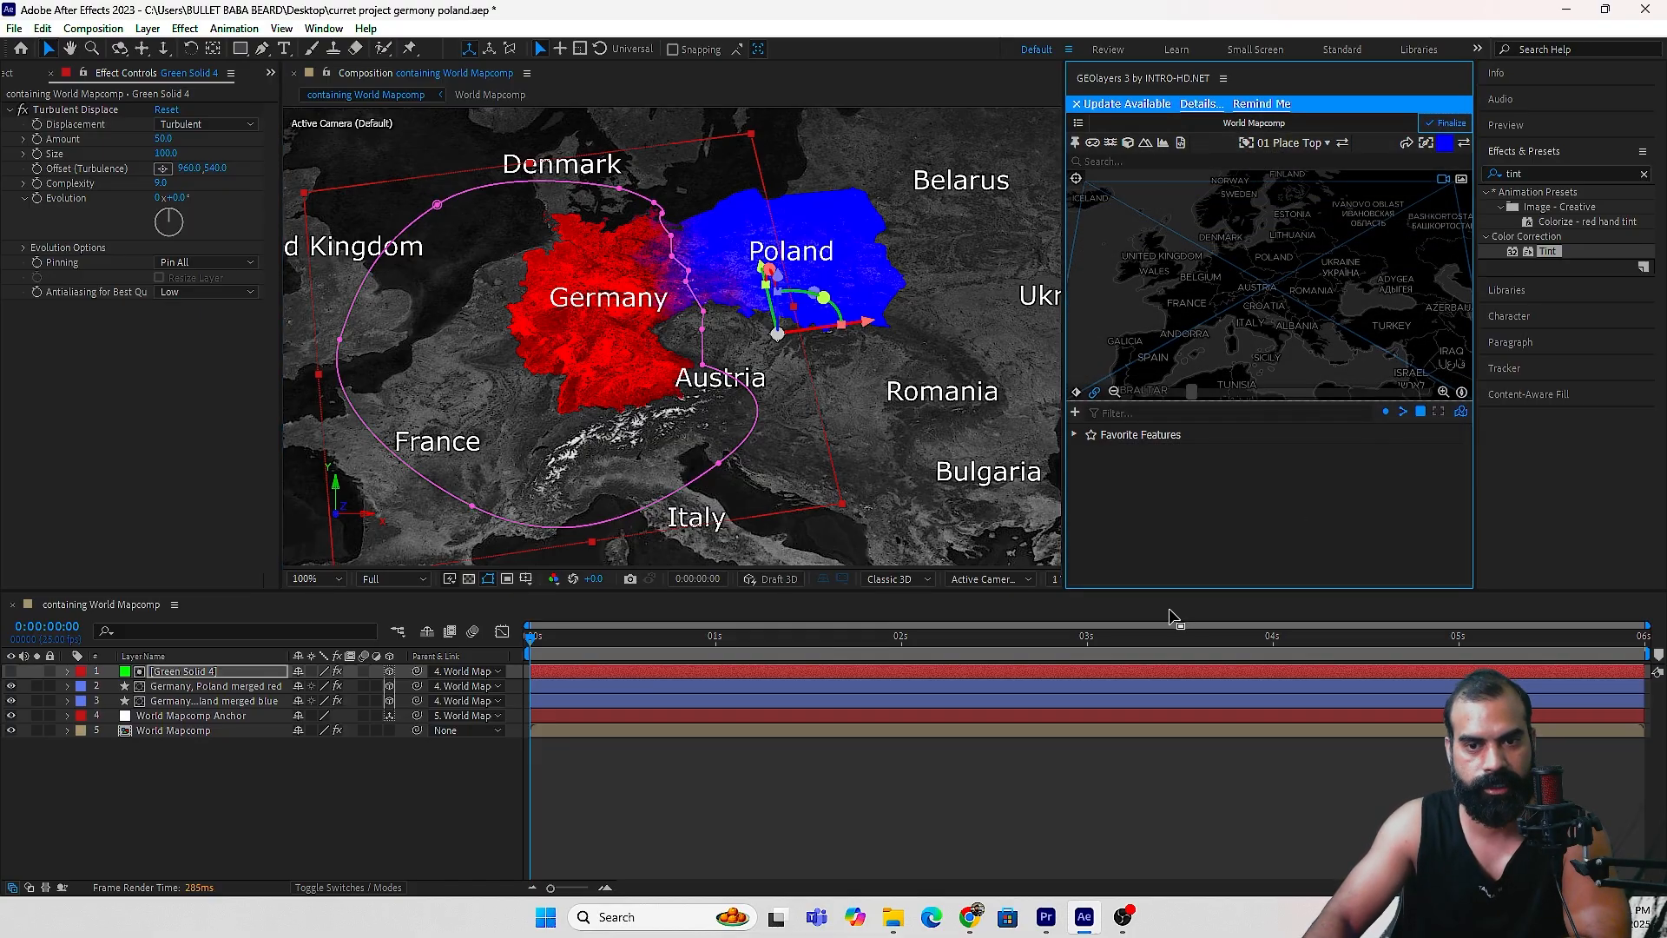